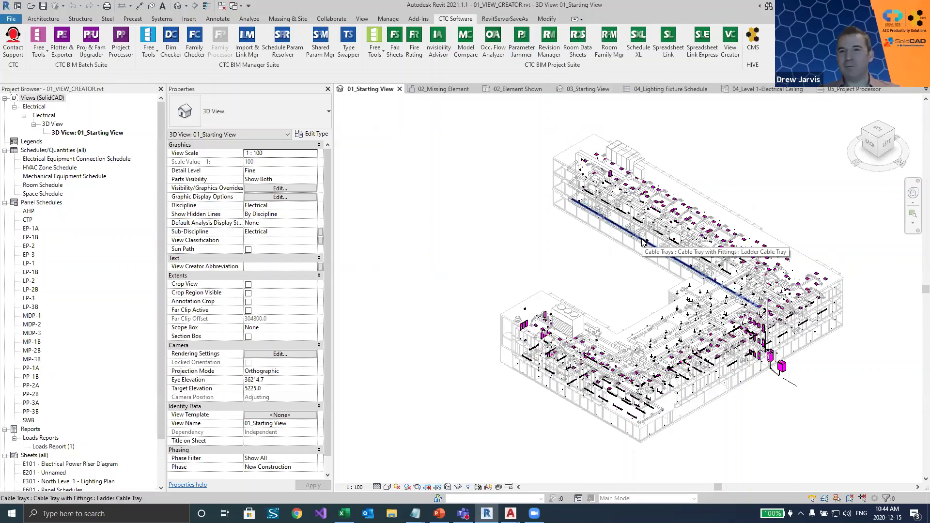
{"action": "scroll", "coordinate": [671, 228], "scroll_direction": "up", "scroll_amount": 2}
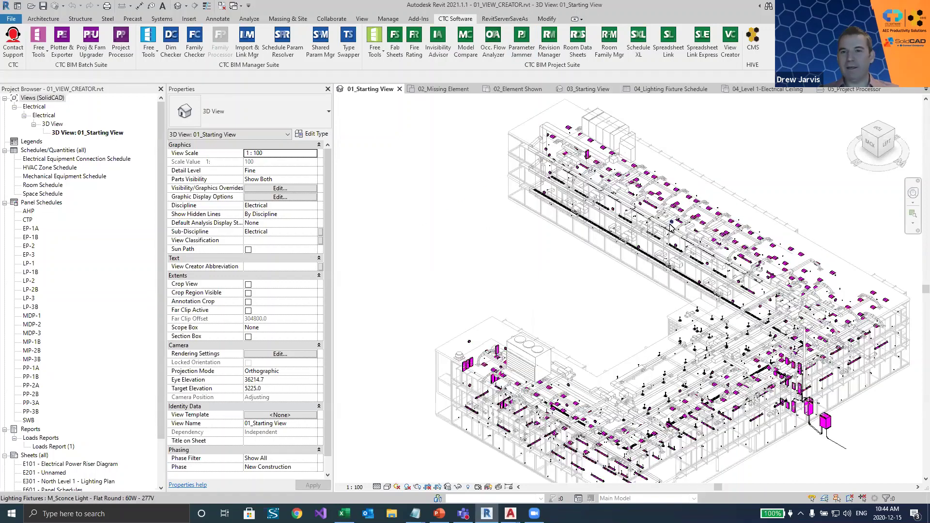
{"action": "scroll", "coordinate": [671, 228], "scroll_direction": "up", "scroll_amount": 5}
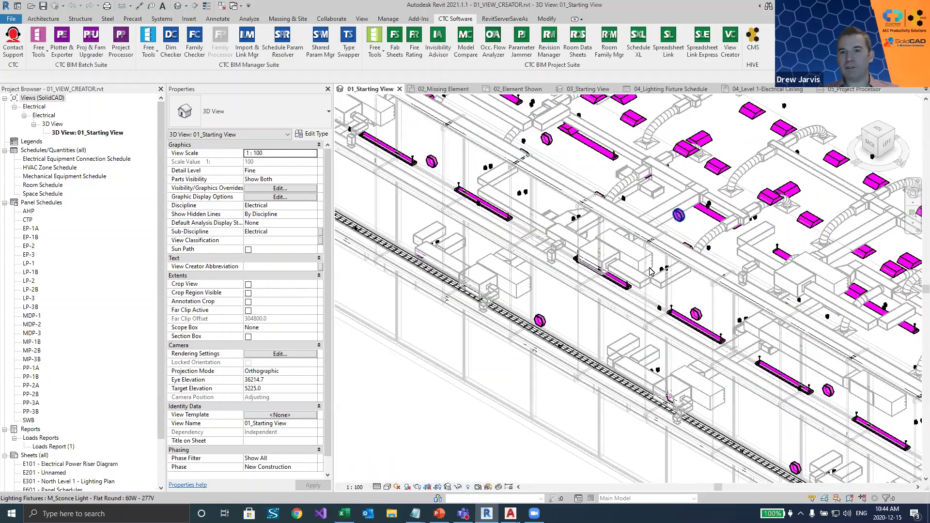
{"action": "middle_click_drag", "start_coordinate": [596, 323], "coordinate": [492, 442]}
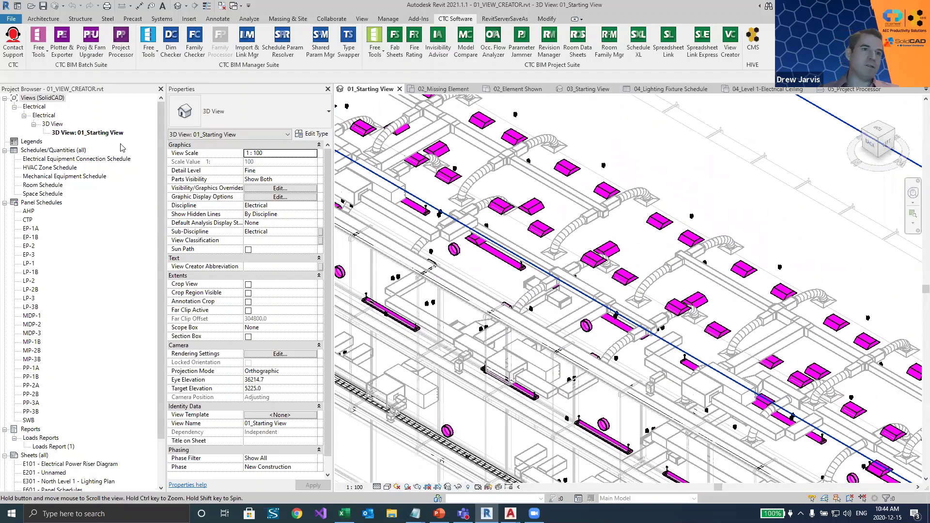
{"action": "left_click", "coordinate": [70, 116]}
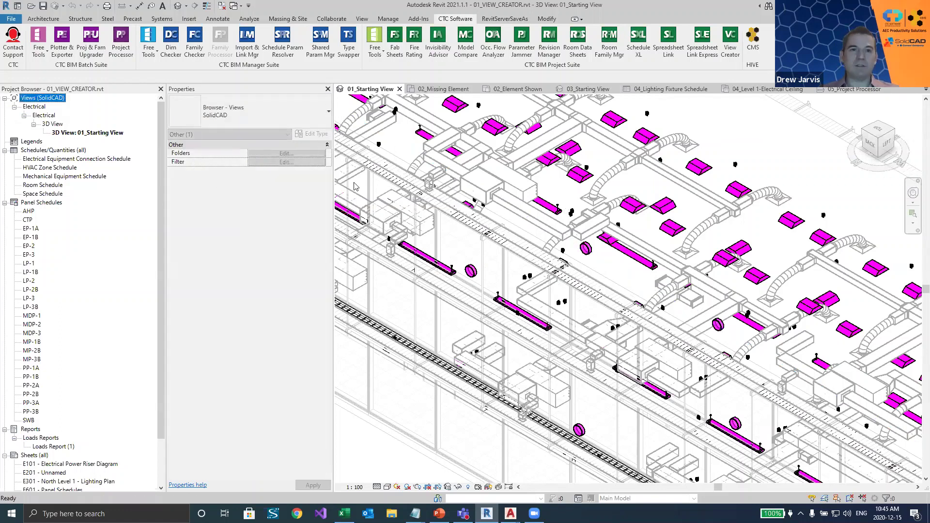
{"action": "left_click", "coordinate": [179, 120]}
{"action": "left_click", "coordinate": [213, 134]}
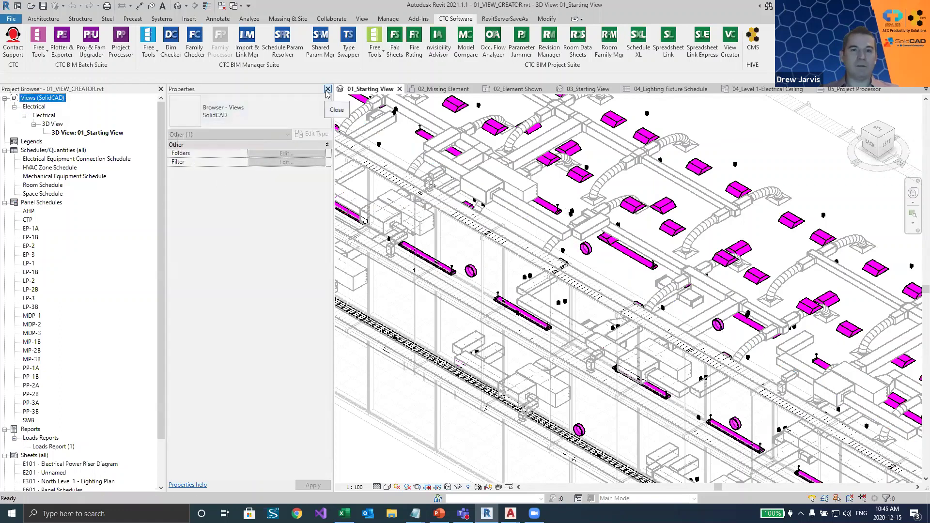
{"action": "left_click", "coordinate": [786, 143]}
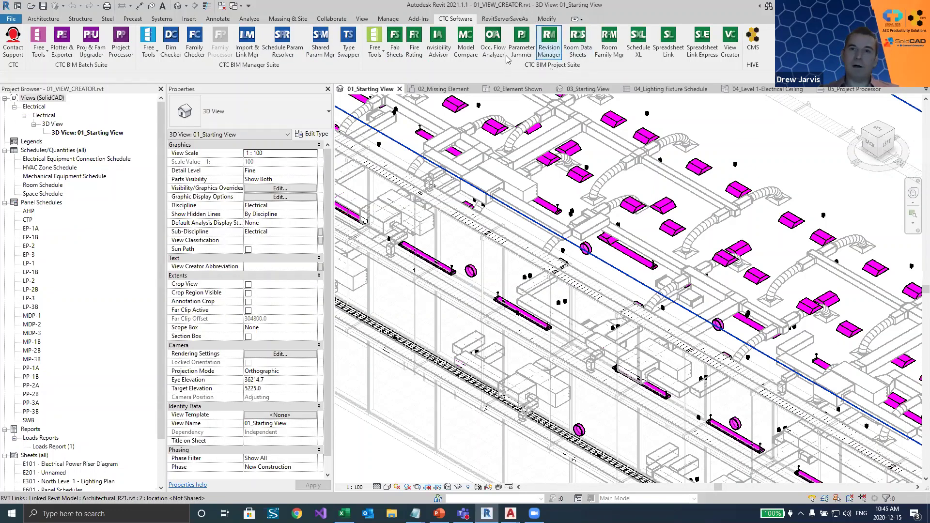
Open View Creator, look through its elevation, dependent view, schedule and sheet options, and show the plan and ceiling view setup
{"action": "left_click", "coordinate": [730, 44]}
{"action": "left_click", "coordinate": [730, 48]}
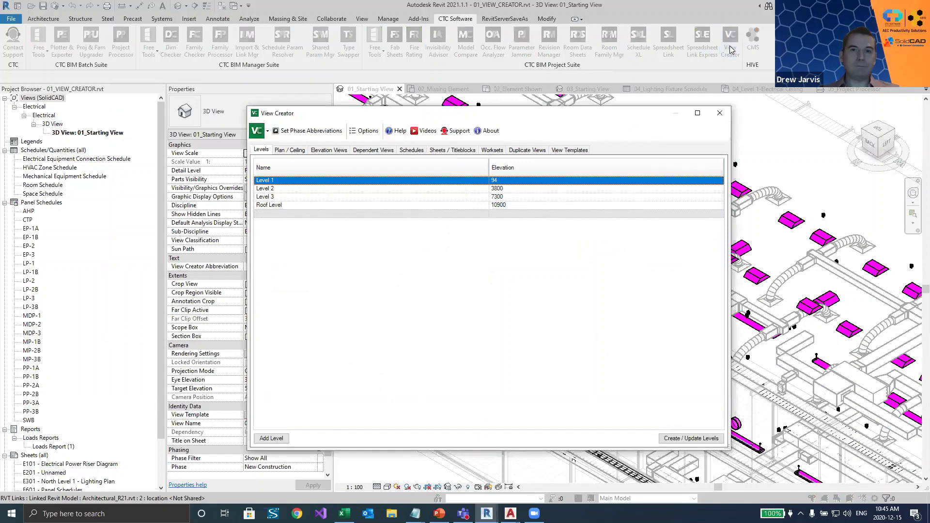
{"action": "left_click", "coordinate": [296, 150]}
{"action": "left_click", "coordinate": [330, 150]}
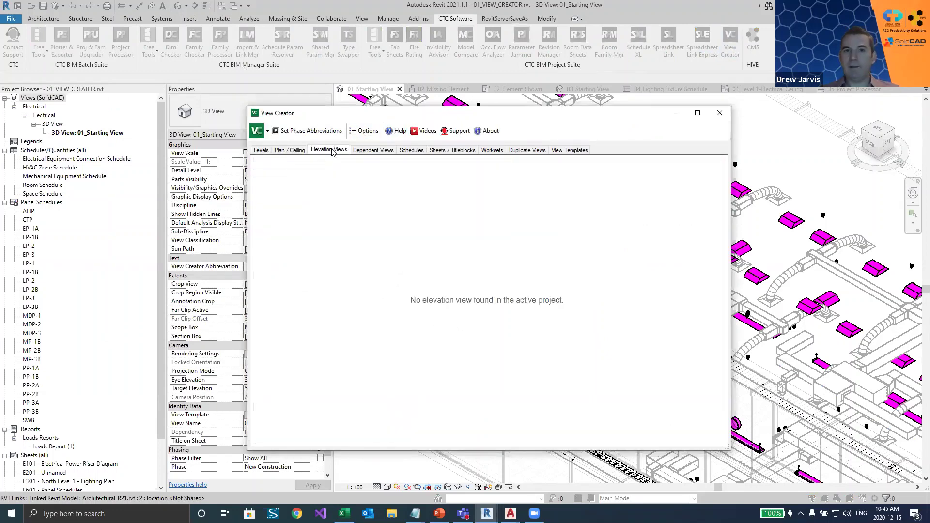
{"action": "left_click", "coordinate": [372, 150]}
{"action": "left_click", "coordinate": [411, 150]}
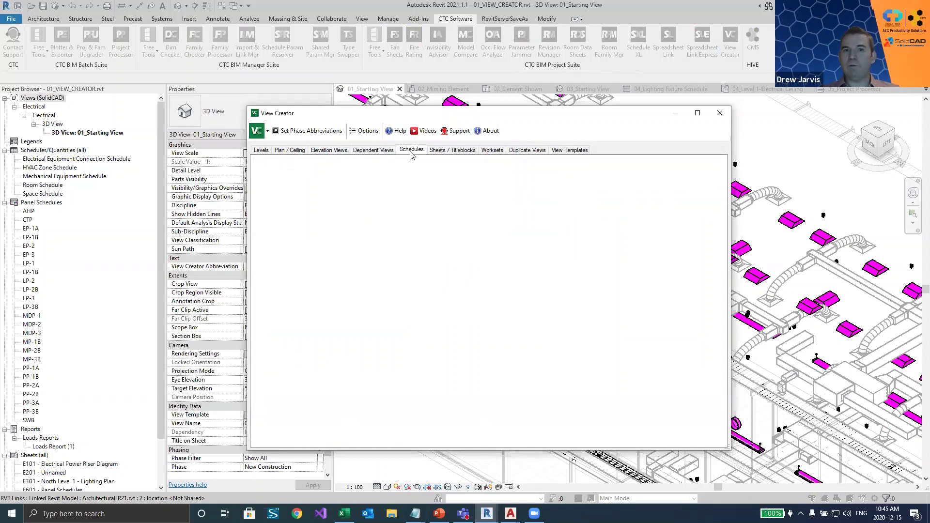
{"action": "left_click", "coordinate": [438, 150]}
{"action": "left_click", "coordinate": [293, 150]}
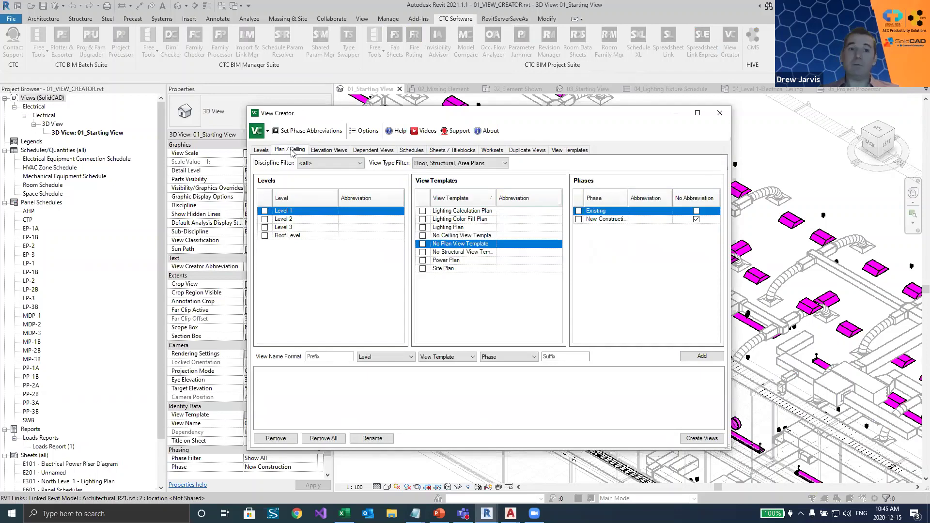
Include Level 1, Level 2 and Level 3 for the new plan views
{"action": "left_click", "coordinate": [265, 210]}
{"action": "left_click", "coordinate": [265, 220]}
{"action": "left_click", "coordinate": [264, 219]}
{"action": "left_click", "coordinate": [265, 227]}
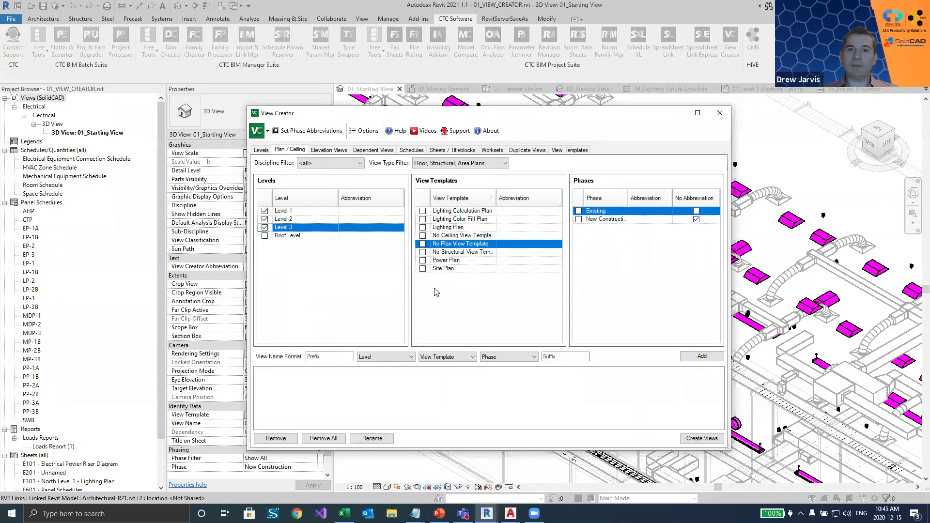
For floor, structural and area plans, include the Lighting Calculation, Lighting Color Fill, Lighting and Power Plan templates with the New Construction phase
{"action": "left_click", "coordinate": [453, 165]}
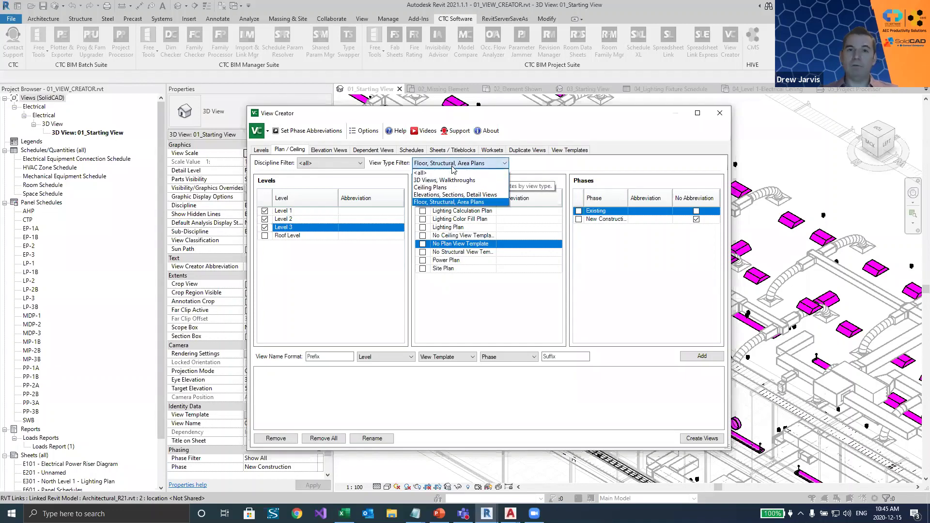
{"action": "left_click", "coordinate": [450, 202]}
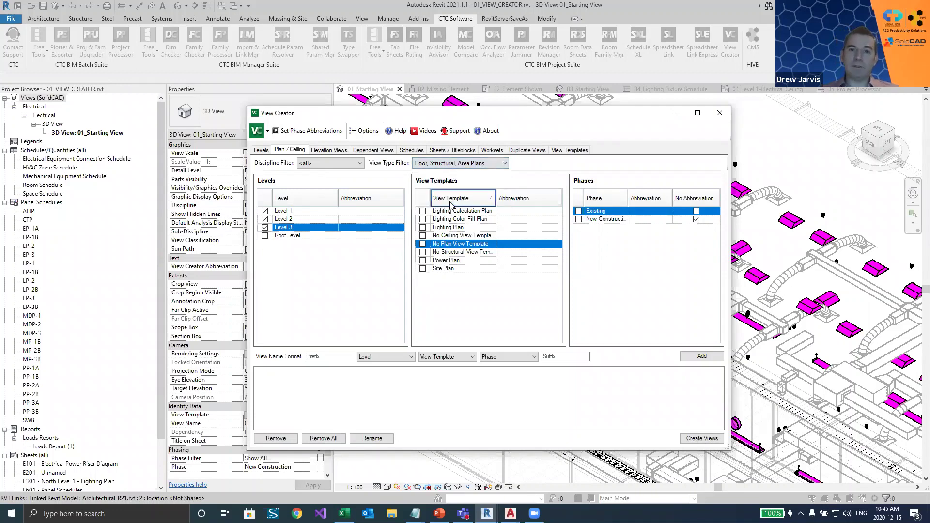
{"action": "left_click", "coordinate": [423, 211]}
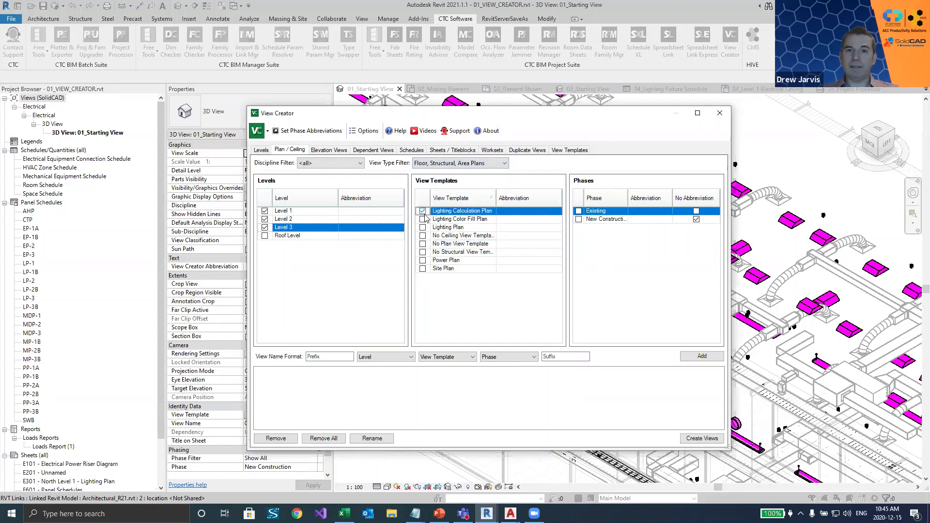
{"action": "left_click", "coordinate": [423, 219]}
{"action": "left_click", "coordinate": [423, 228]}
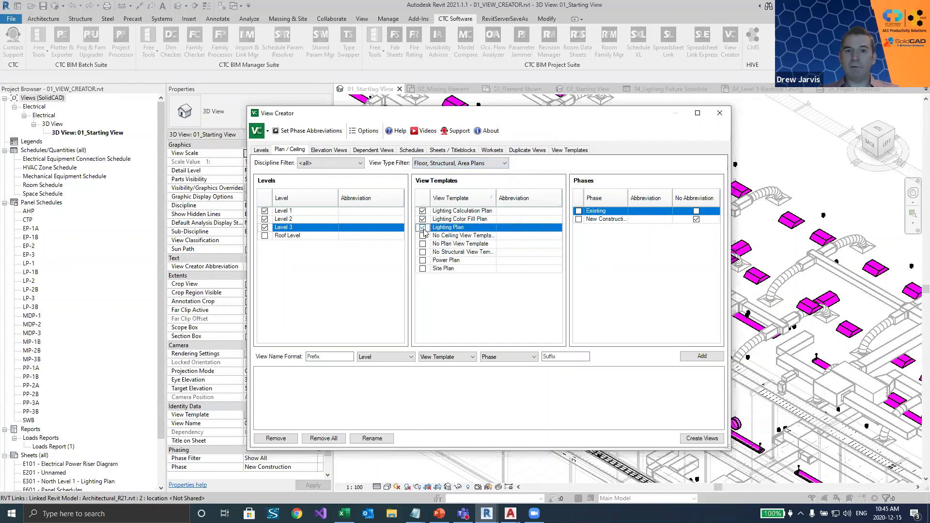
{"action": "left_click", "coordinate": [423, 260]}
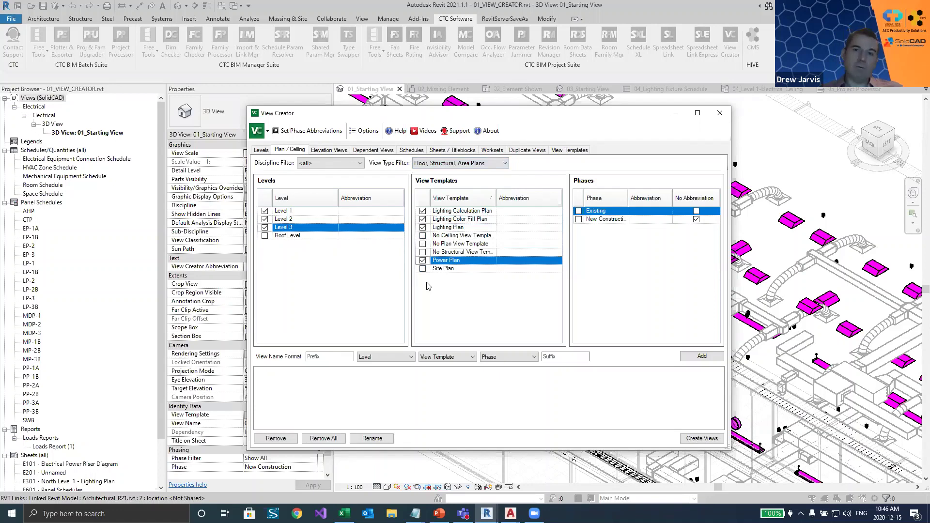
{"action": "left_click", "coordinate": [578, 220]}
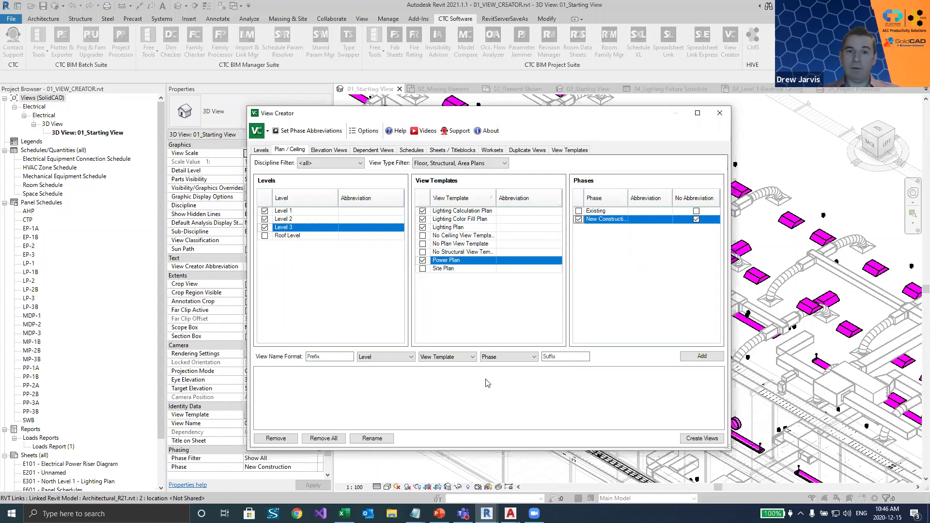
Try swapping phase and view template in the view name format, and restore the order Level, View Template, Phase
{"action": "left_click", "coordinate": [332, 356]}
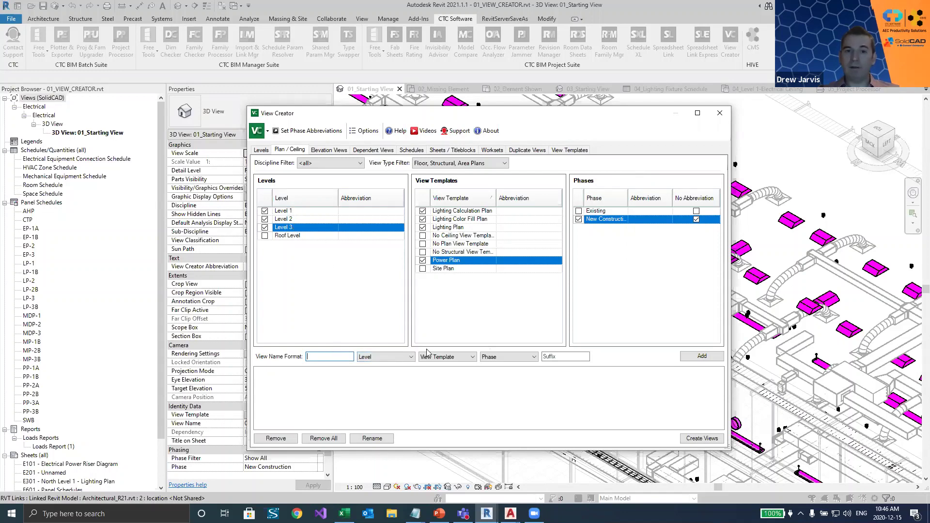
{"action": "left_click", "coordinate": [447, 357]}
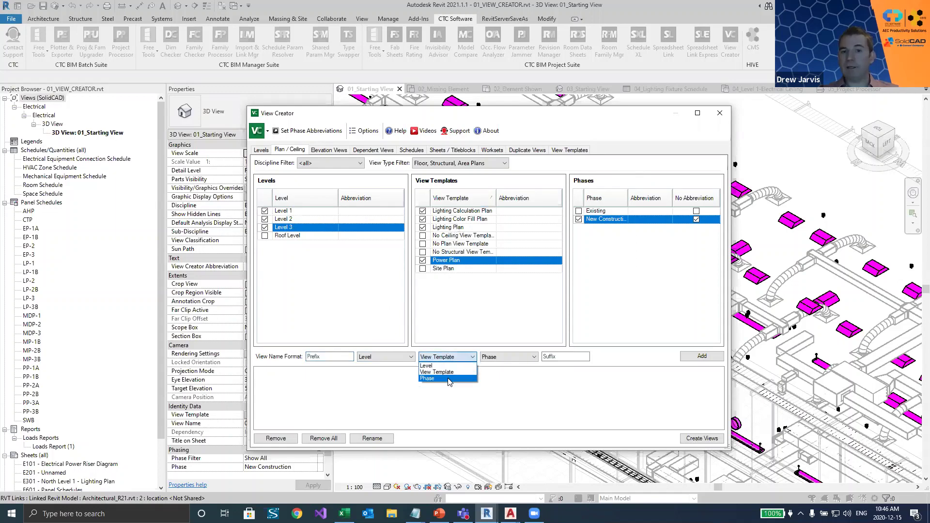
{"action": "left_click", "coordinate": [449, 378]}
{"action": "left_click", "coordinate": [508, 357]}
{"action": "left_click", "coordinate": [506, 373]}
{"action": "left_click", "coordinate": [448, 359]}
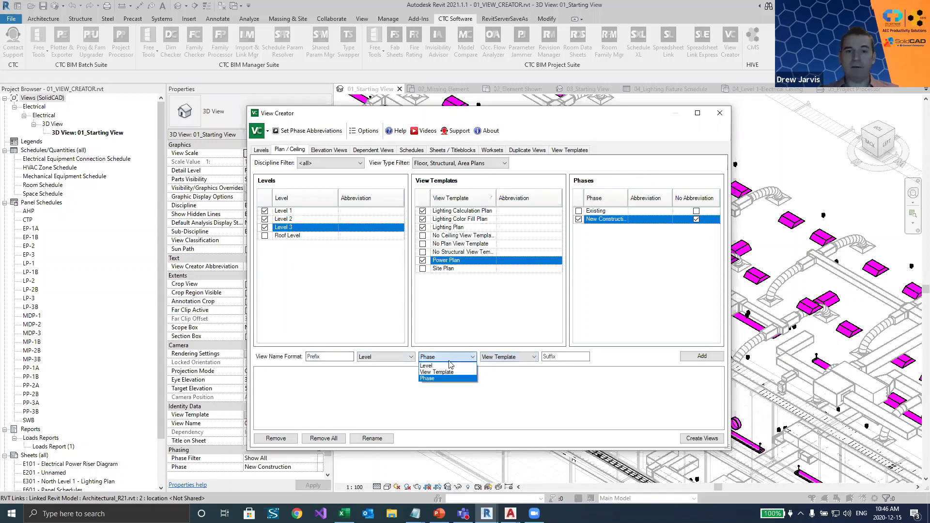
{"action": "left_click", "coordinate": [436, 372]}
{"action": "left_click", "coordinate": [508, 357]}
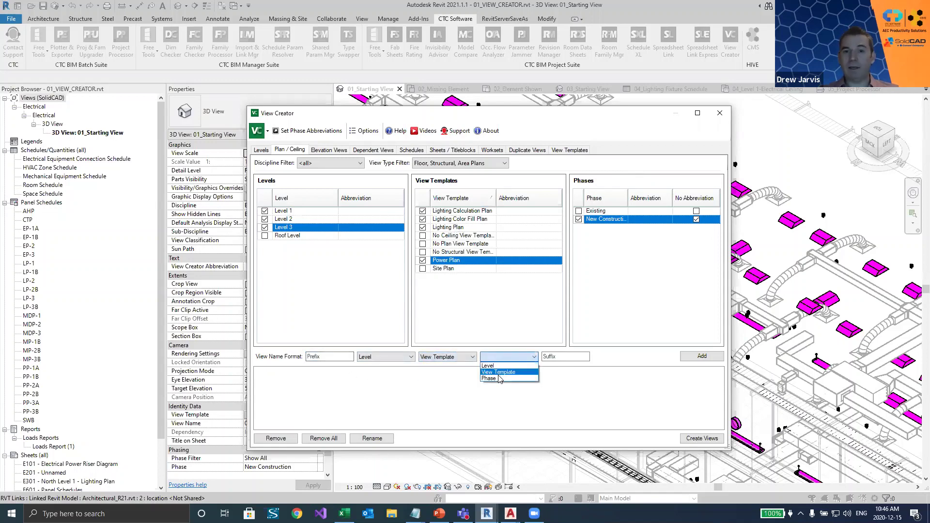
{"action": "left_click", "coordinate": [500, 378]}
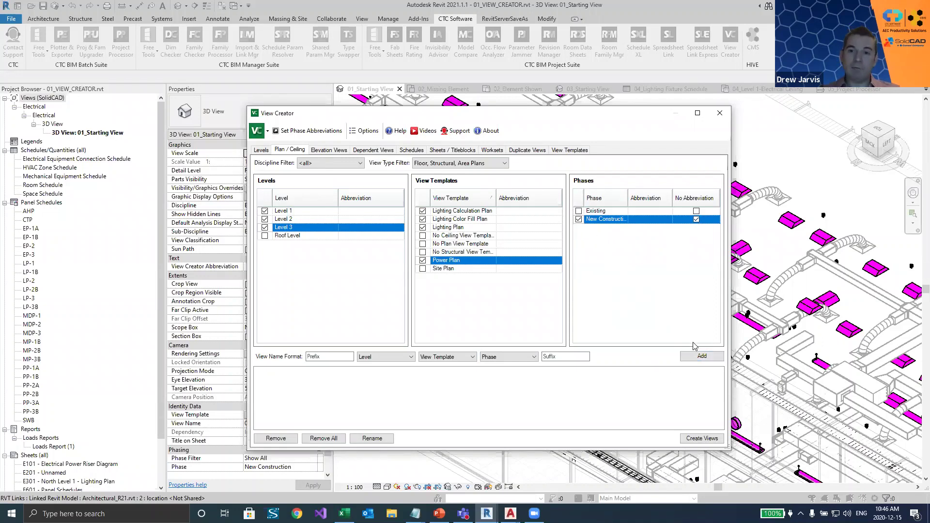
Add the chosen level and template combinations to the view list and create the lighting and power plan views
{"action": "left_click", "coordinate": [701, 357]}
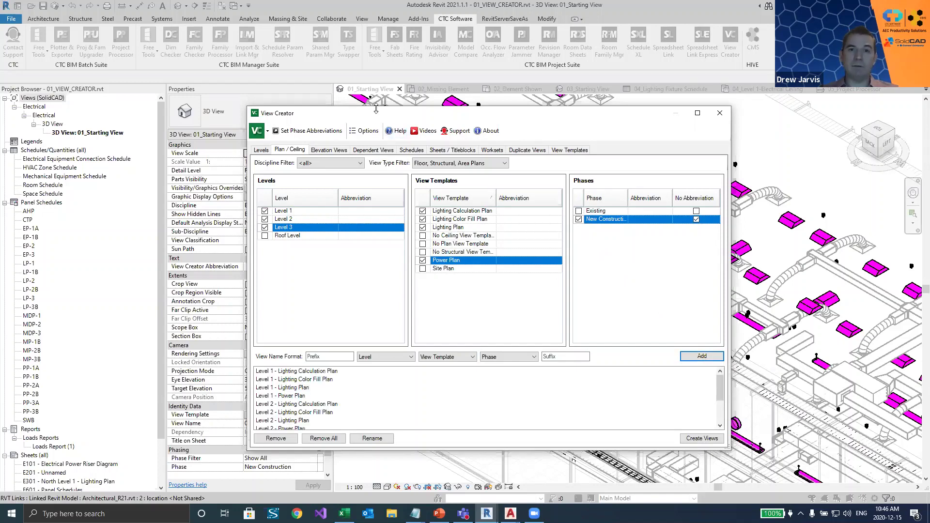
{"action": "left_click_drag", "start_coordinate": [376, 107], "coordinate": [376, 33]}
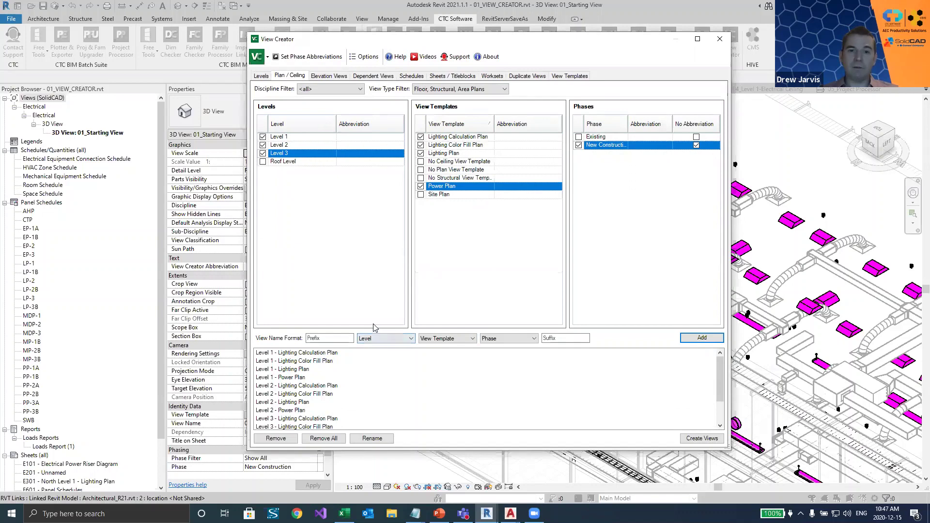
{"action": "left_click", "coordinate": [310, 353]}
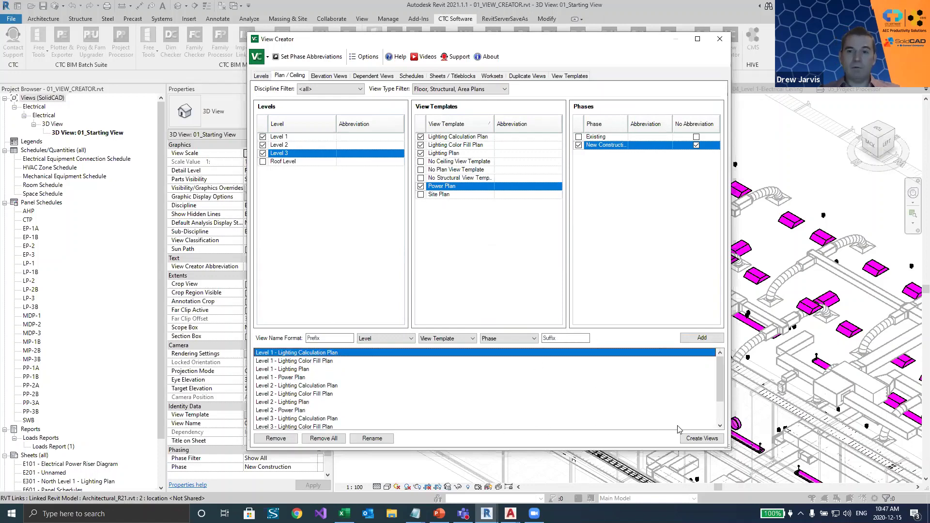
{"action": "left_click", "coordinate": [703, 439]}
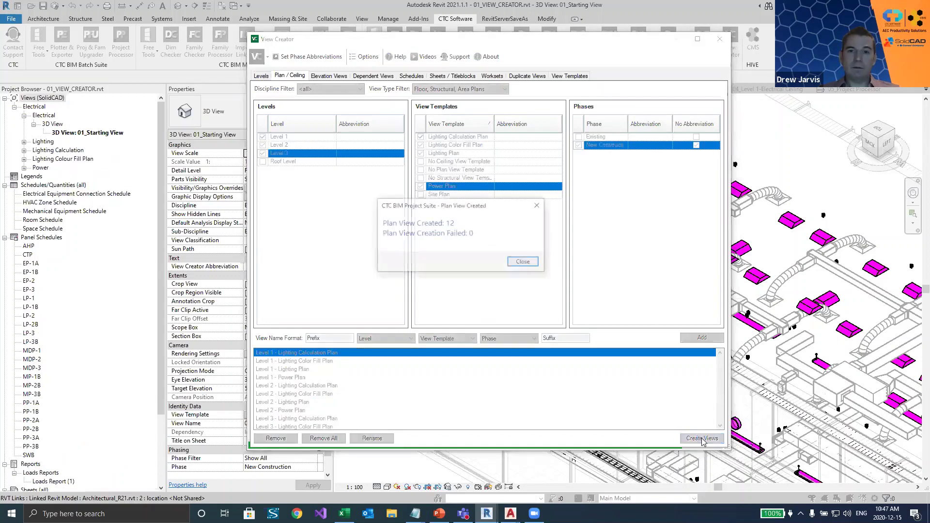
{"action": "left_click", "coordinate": [524, 262]}
Filter the view templates to Ceiling Plans and include Electrical Coordination Ceiling and Lighting Ceiling - Design
{"action": "left_click", "coordinate": [444, 90]}
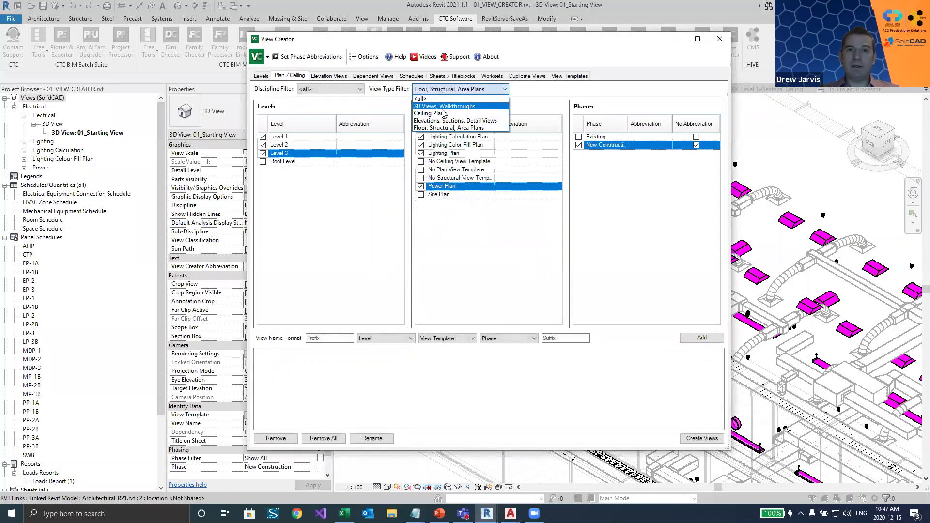
{"action": "left_click", "coordinate": [438, 113]}
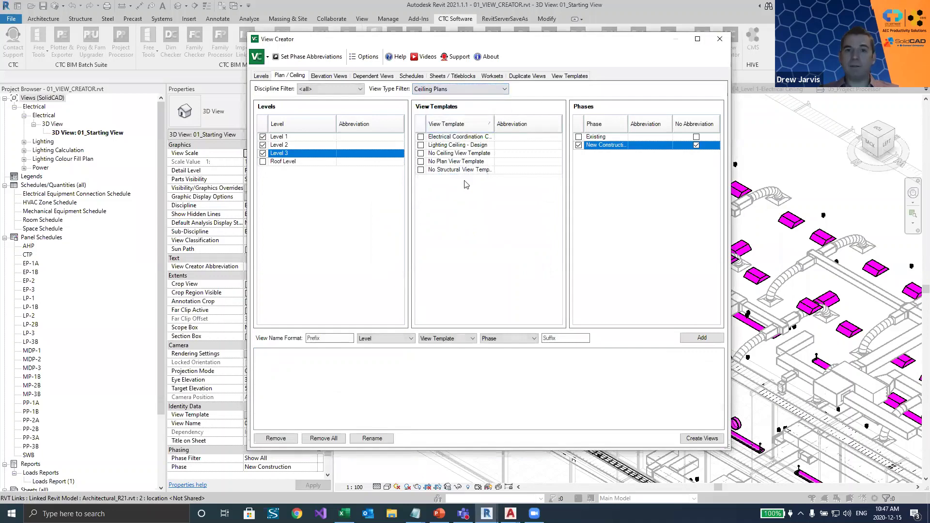
{"action": "left_click", "coordinate": [421, 137]}
{"action": "left_click", "coordinate": [421, 145]}
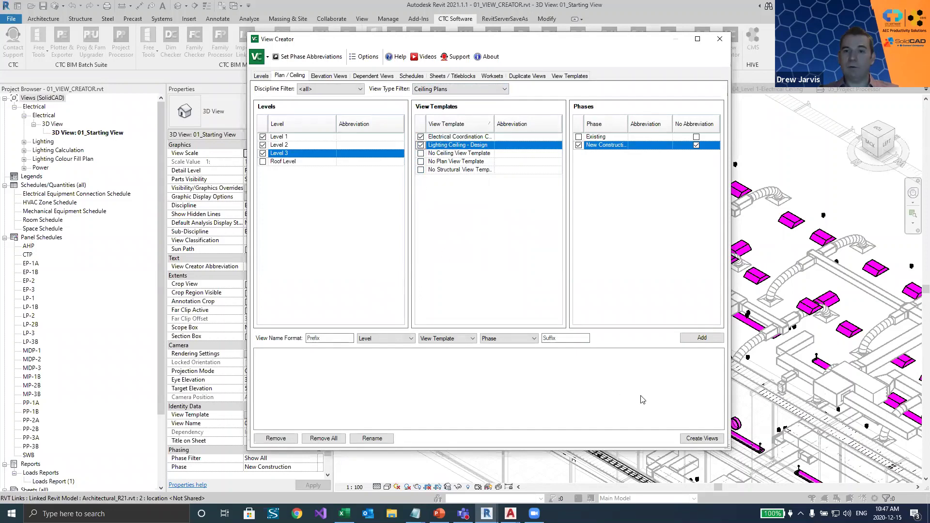
Add the ceiling view combinations to the list, create the ceiling plan views and close View Creator
{"action": "left_click", "coordinate": [703, 338]}
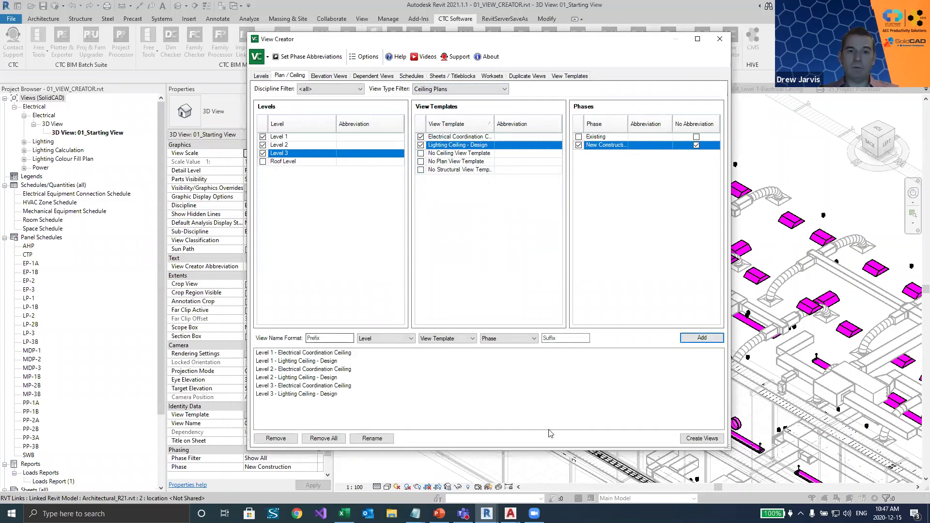
{"action": "left_click", "coordinate": [699, 439]}
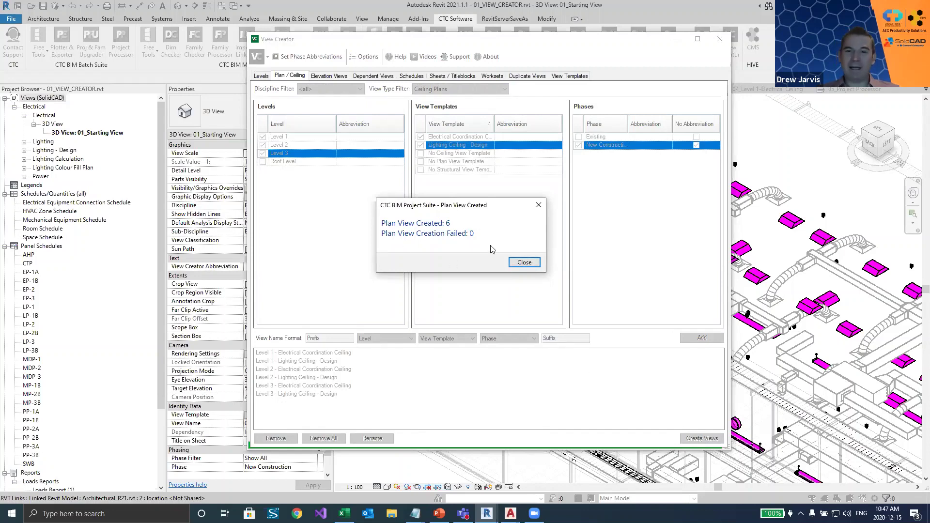
{"action": "left_click", "coordinate": [523, 262]}
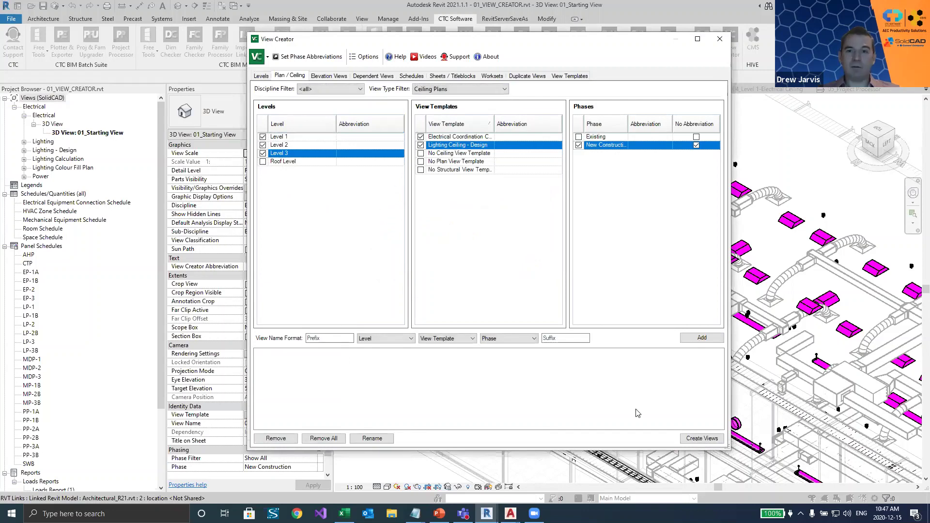
{"action": "left_click", "coordinate": [719, 40]}
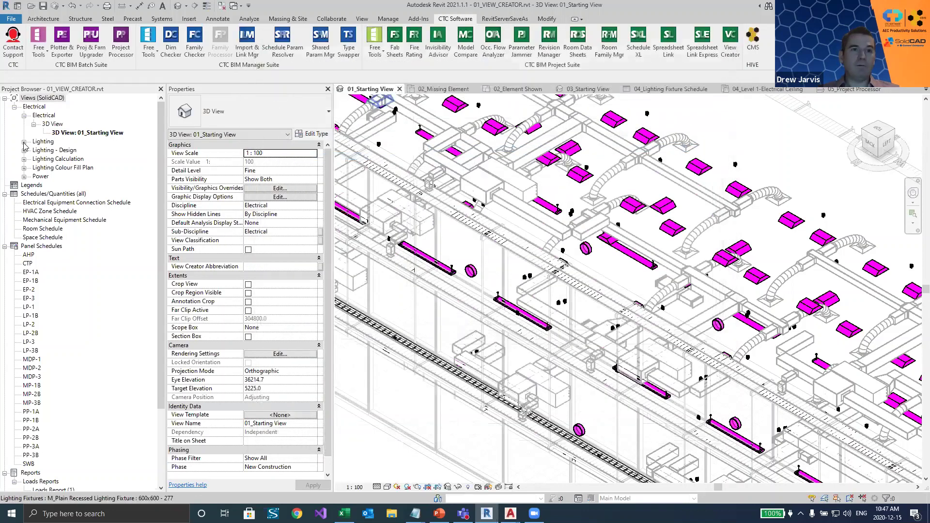
Inspect the properties of the new Level 1 - Lighting Plan and the plan view types Revit can create natively
{"action": "left_click", "coordinate": [23, 141]}
{"action": "left_click", "coordinate": [67, 159]}
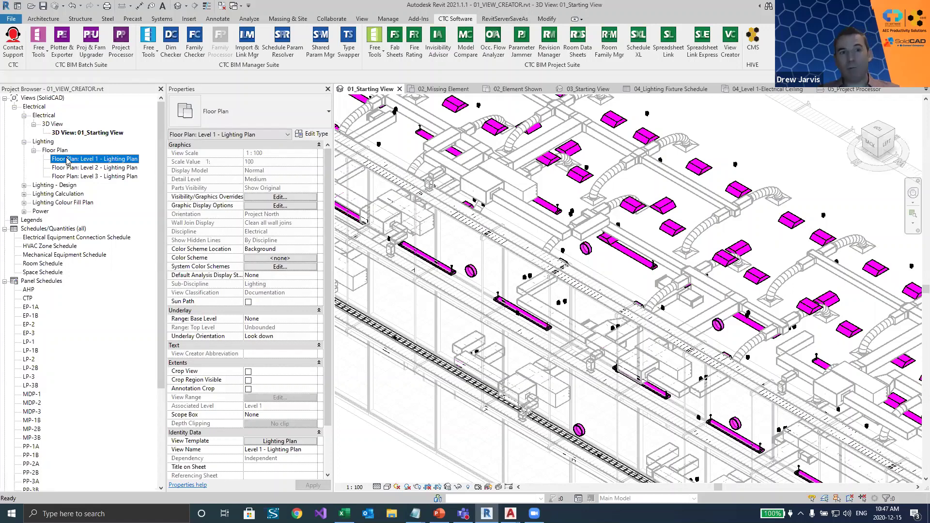
{"action": "left_click", "coordinate": [363, 19]}
{"action": "left_click", "coordinate": [385, 52]}
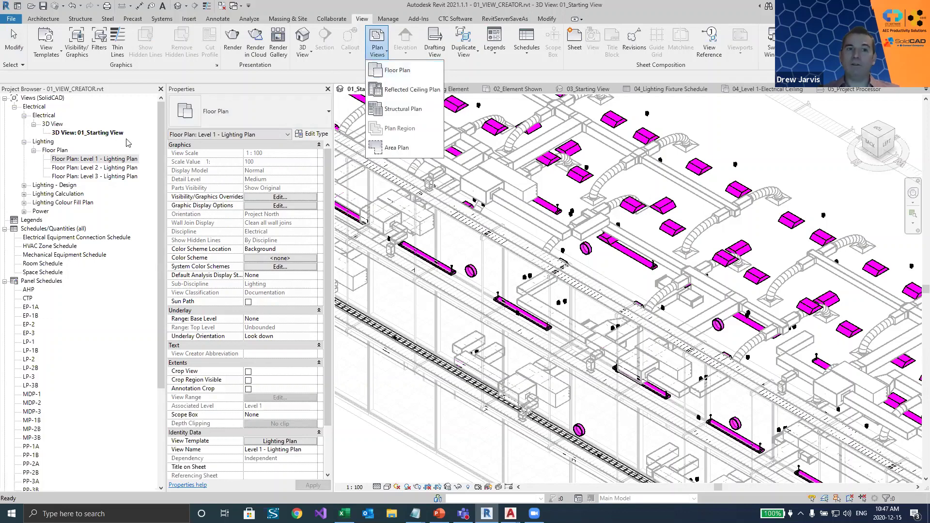
Expand the Lighting, Lighting Design, Calculation, Colour Fill and Power groups in the Project Browser and widen it to review the created plan views
{"action": "left_click", "coordinate": [104, 161]}
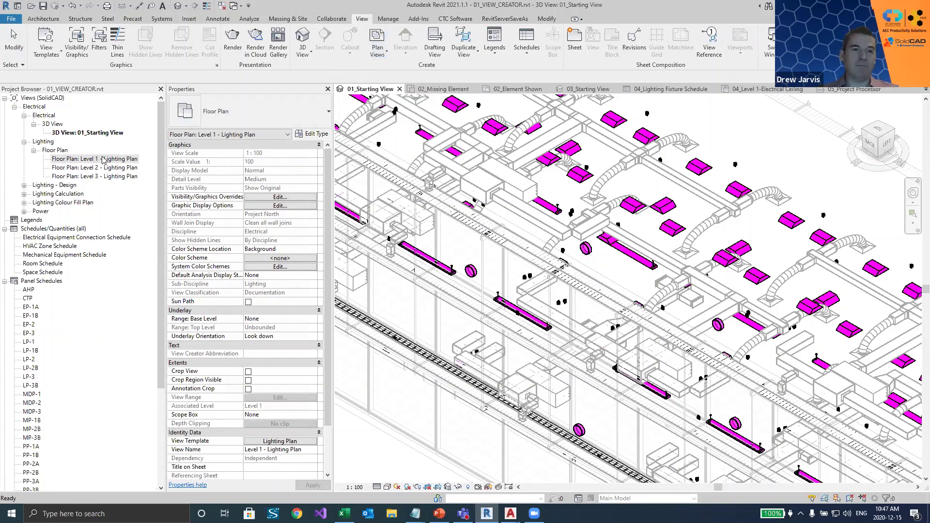
{"action": "left_click", "coordinate": [24, 185]}
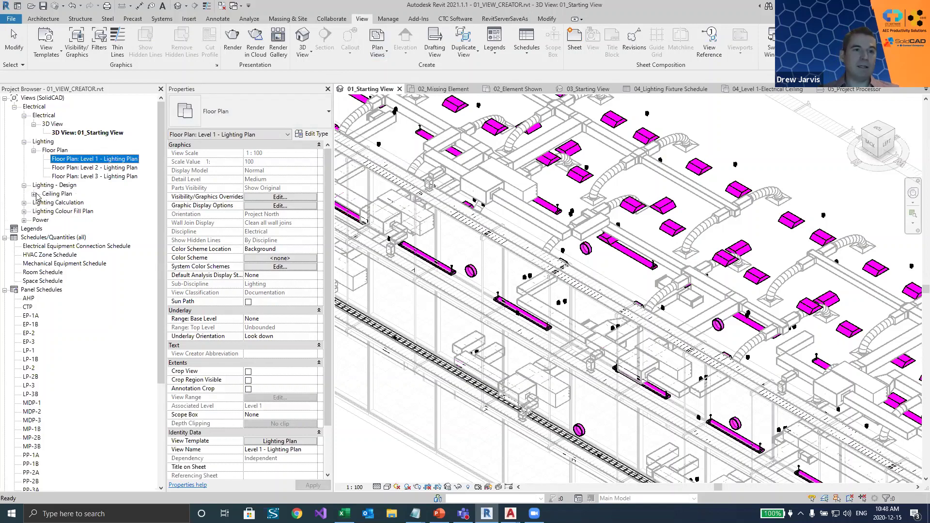
{"action": "left_click", "coordinate": [33, 193]}
{"action": "left_click", "coordinate": [23, 254]}
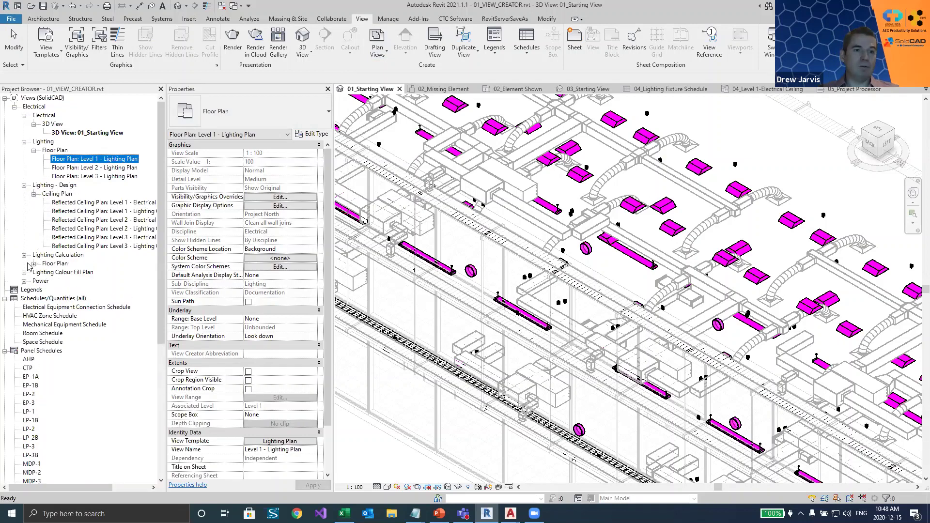
{"action": "left_click", "coordinate": [34, 264]}
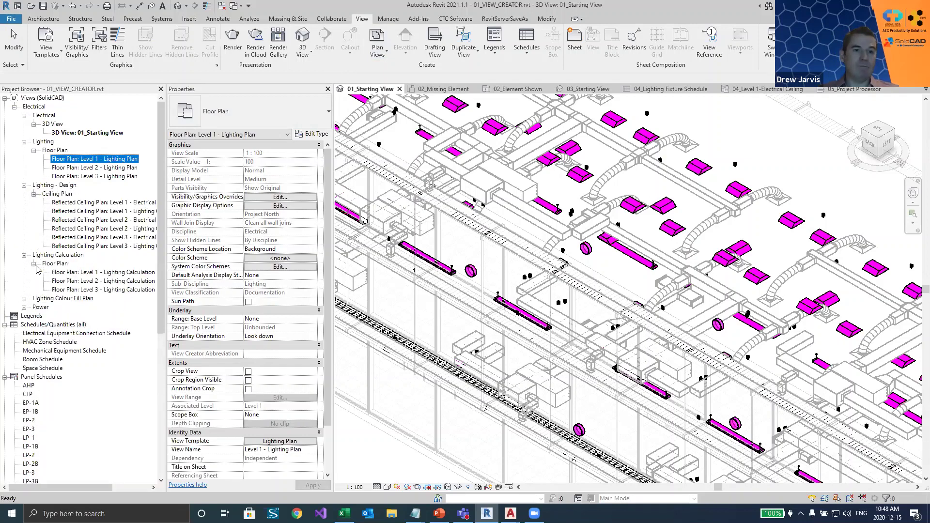
{"action": "left_click", "coordinate": [23, 298]}
{"action": "left_click", "coordinate": [34, 307]}
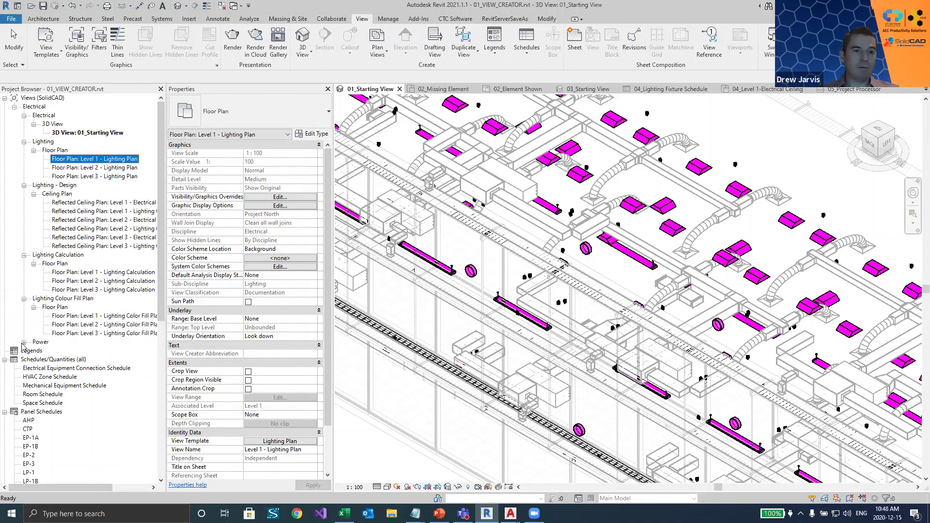
{"action": "left_click", "coordinate": [24, 343]}
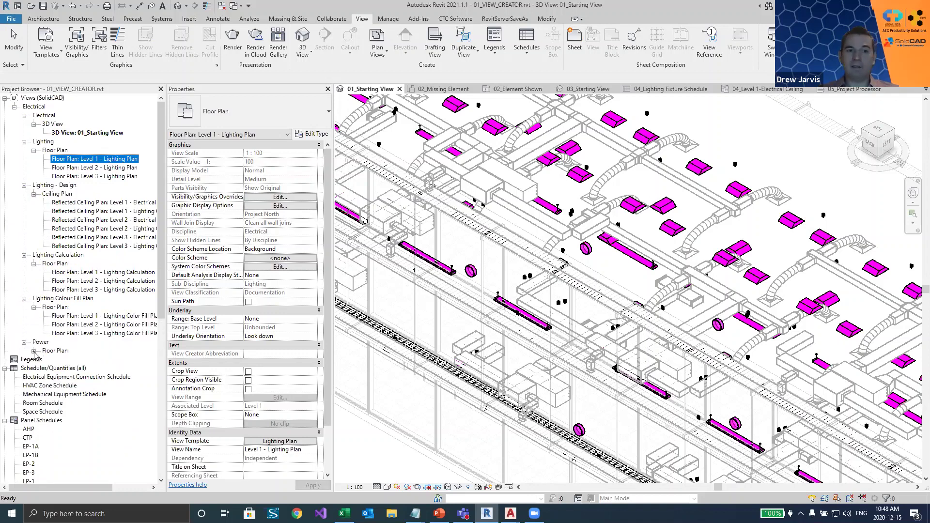
{"action": "left_click", "coordinate": [33, 351]}
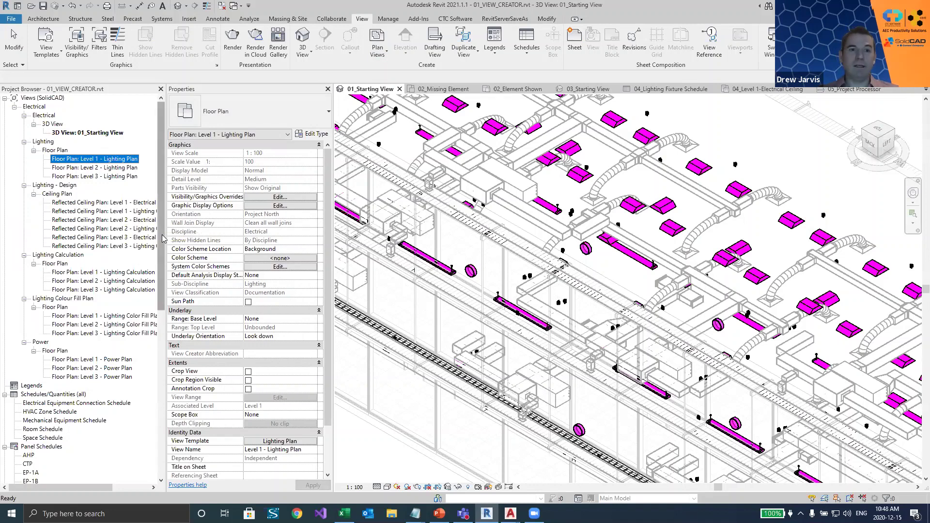
{"action": "left_click_drag", "start_coordinate": [166, 241], "coordinate": [241, 238]}
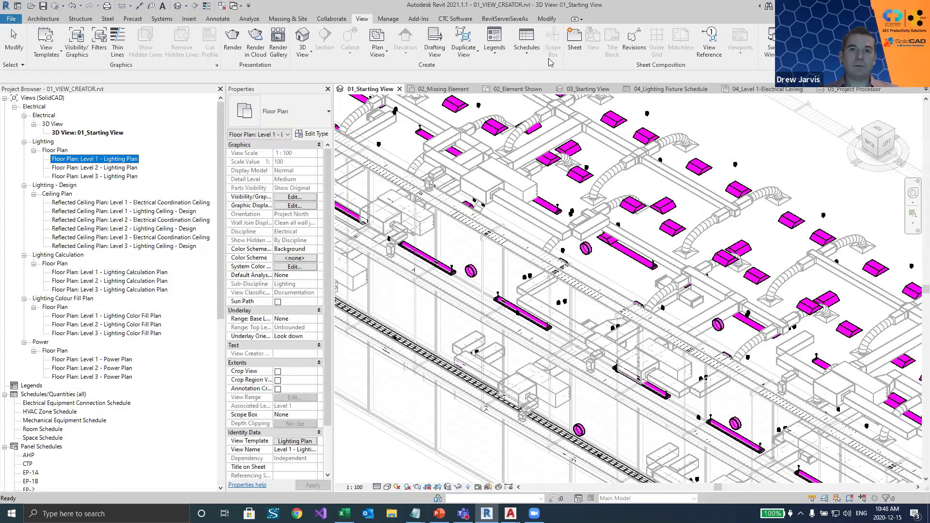
Open the 02_Missing Element ceiling plan and inspect its Visibility/Graphic Overrides for electrical model categories and filters without changing anything
{"action": "left_click", "coordinate": [439, 90]}
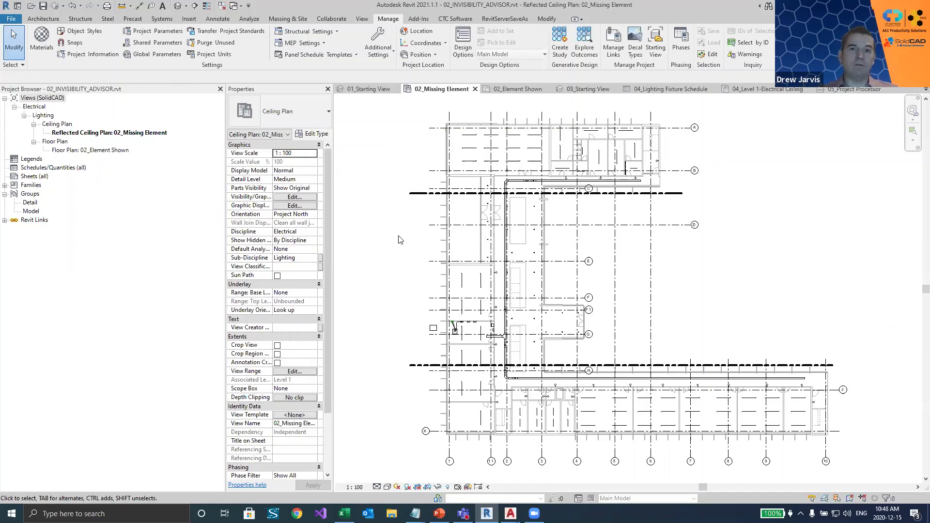
{"action": "key", "text": "v"}
{"action": "key", "text": "g"}
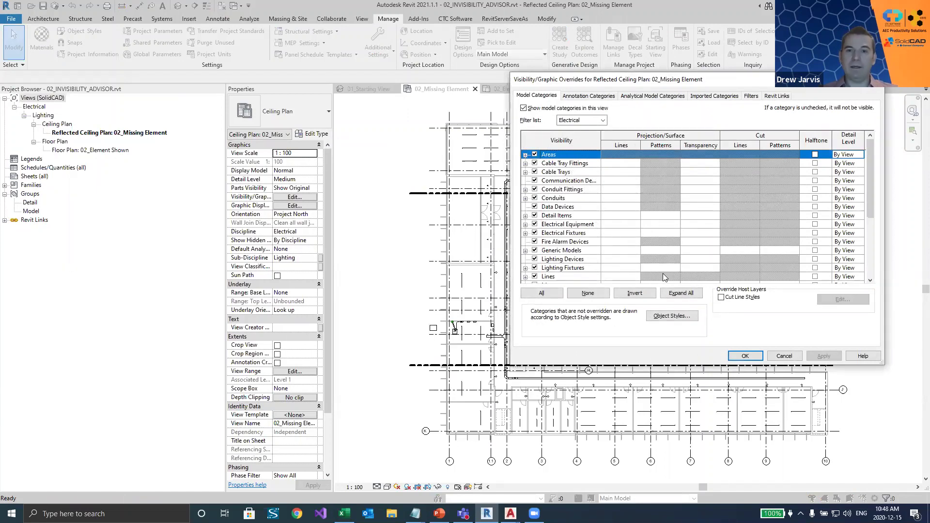
{"action": "left_click_drag", "start_coordinate": [869, 177], "coordinate": [856, 148]}
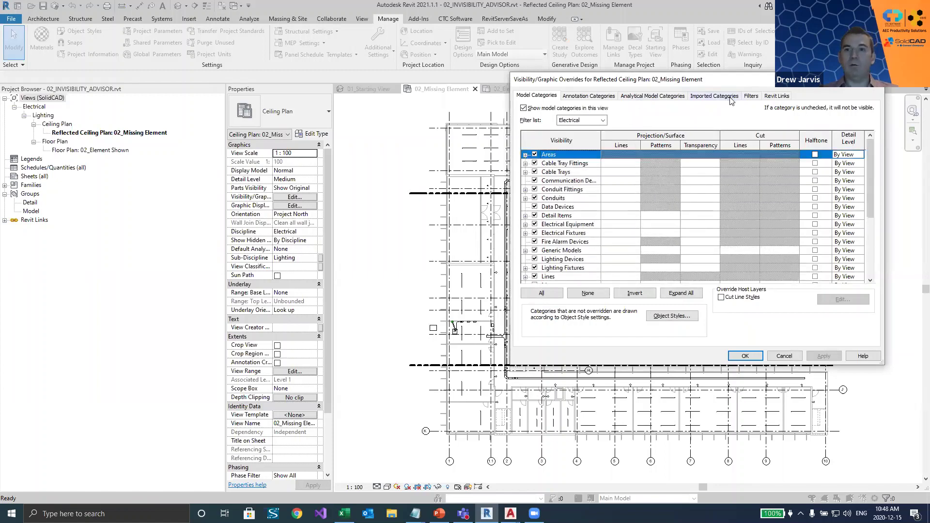
{"action": "left_click", "coordinate": [751, 96]}
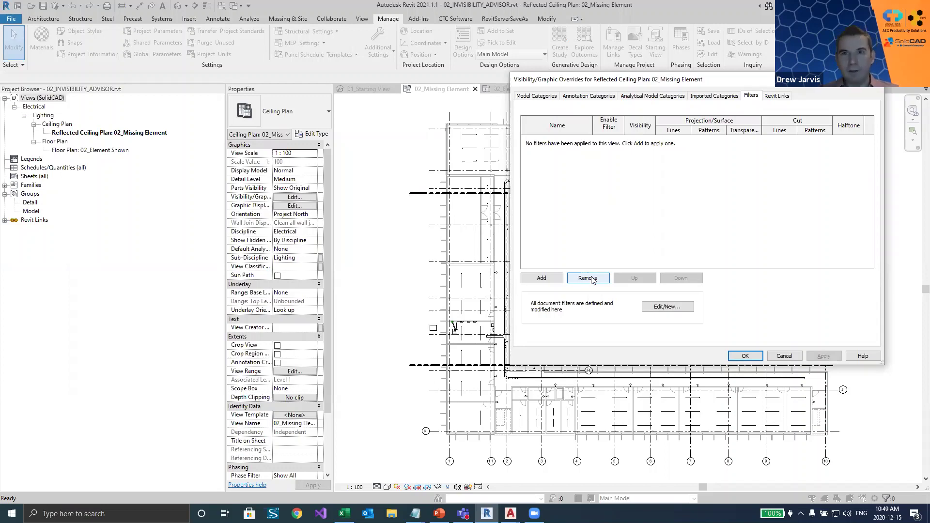
{"action": "left_click", "coordinate": [785, 356]}
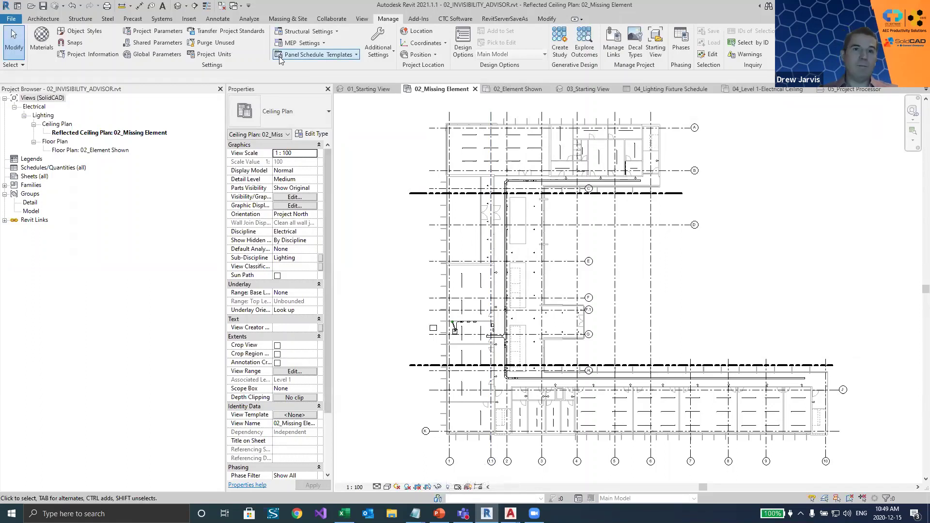
Examine the line styles offered by the Linework tool, including <Invisible lines>, and exit the tool without overriding any line
{"action": "left_click", "coordinate": [548, 21]}
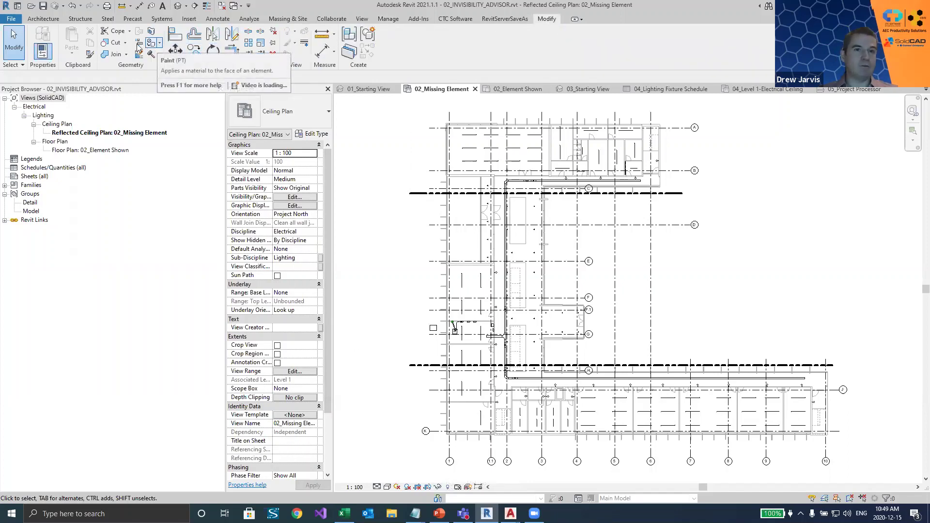
{"action": "left_click", "coordinate": [304, 43]}
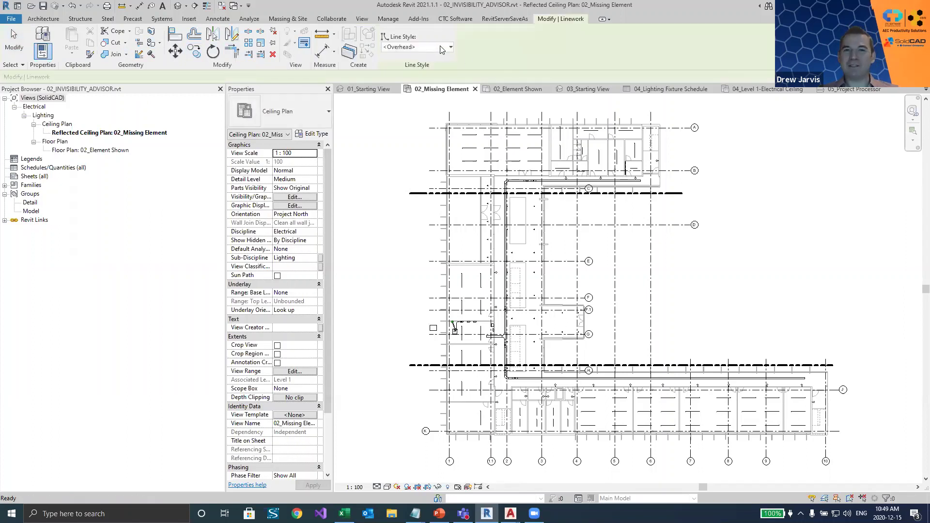
{"action": "left_click", "coordinate": [426, 46]}
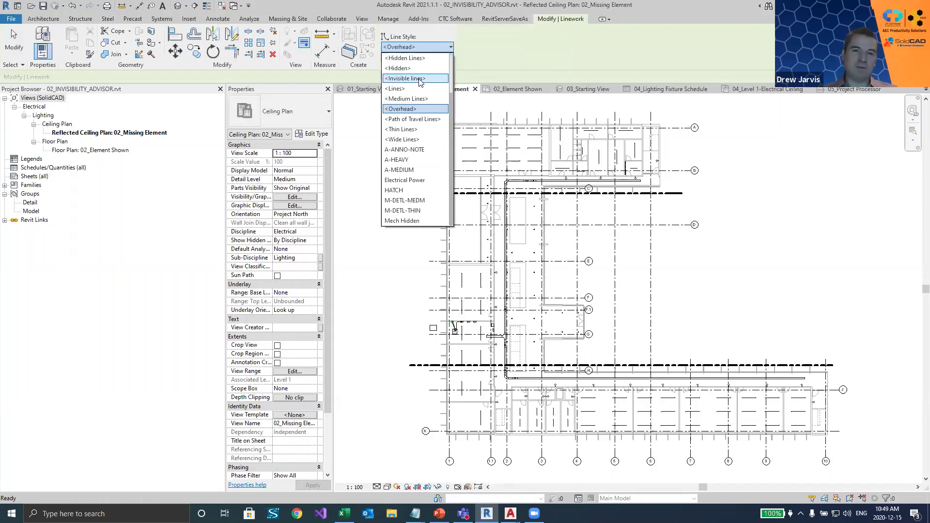
{"action": "left_click", "coordinate": [417, 296]}
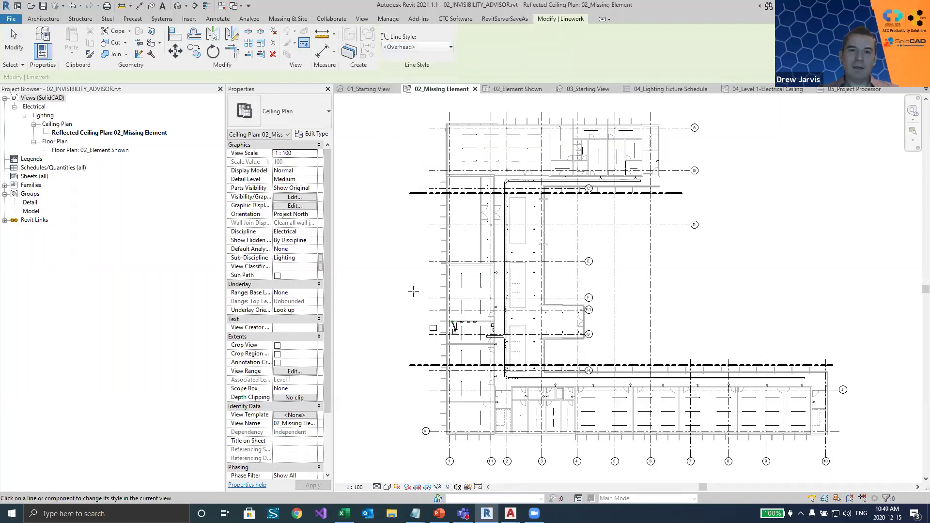
{"action": "key", "text": "Escape"}
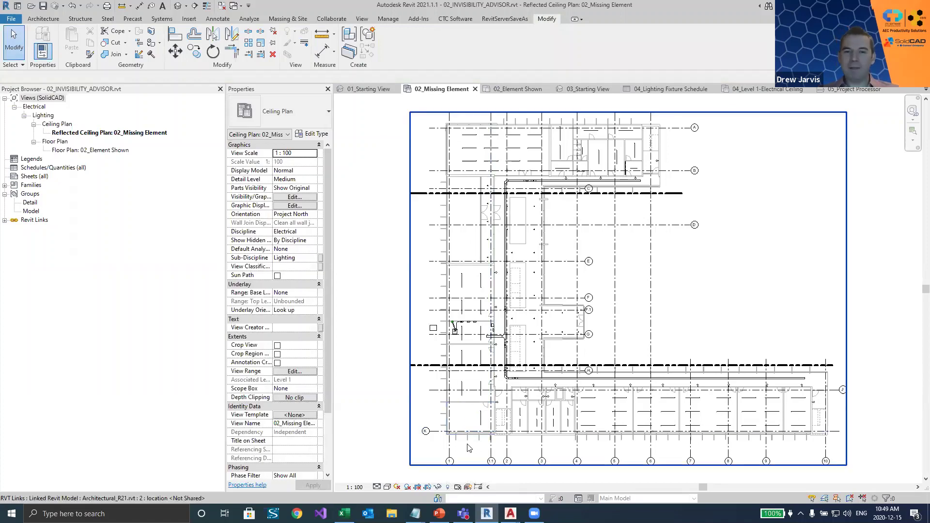
Compare the strip lights of the same room in 02_Missing Element and 02_Element Shown, selecting both fixtures to inspect their properties
{"action": "scroll", "coordinate": [469, 441], "scroll_direction": "up", "scroll_amount": 3}
{"action": "scroll", "coordinate": [468, 417], "scroll_direction": "up", "scroll_amount": 4}
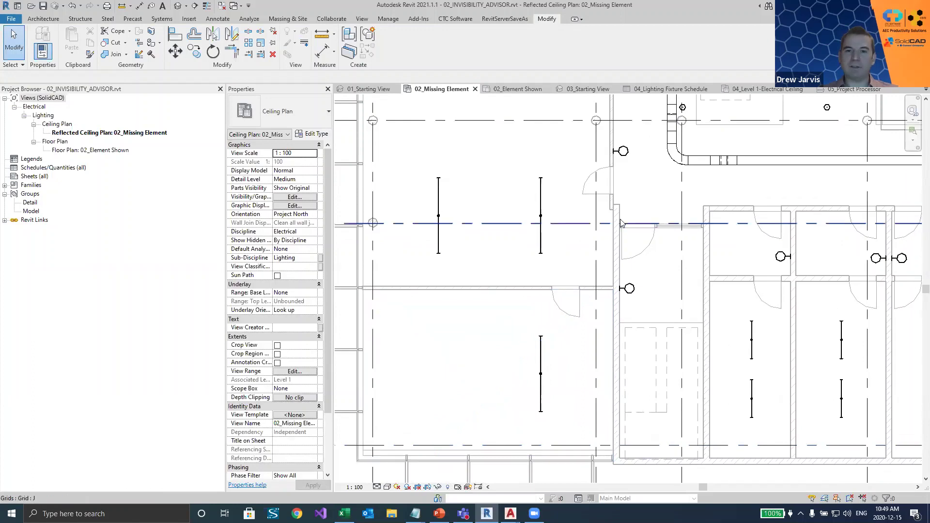
{"action": "left_click", "coordinate": [517, 89]}
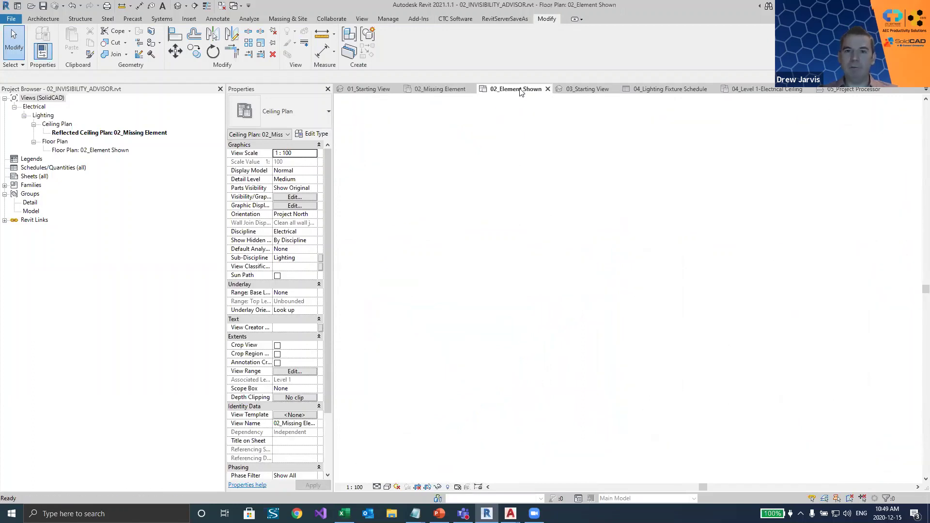
{"action": "key", "text": "z"}
{"action": "key", "text": "r"}
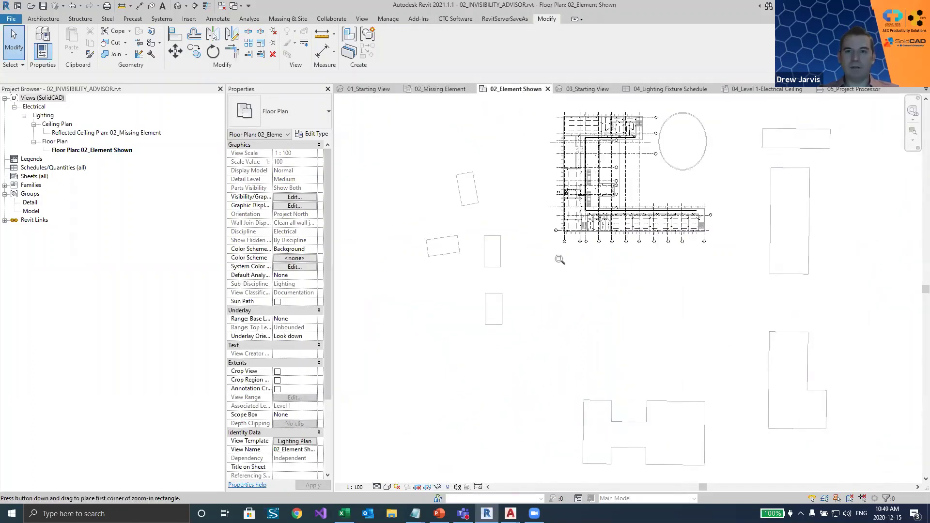
{"action": "left_click_drag", "start_coordinate": [555, 214], "coordinate": [592, 236]}
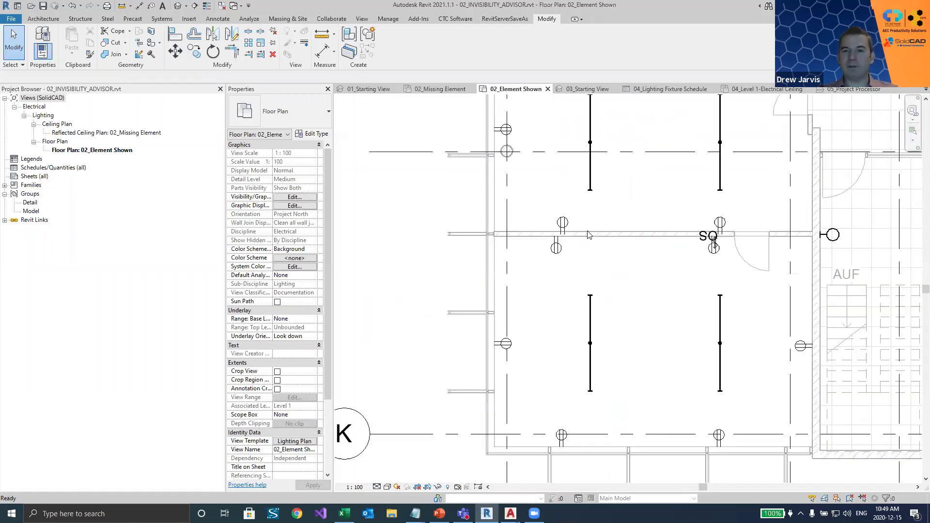
{"action": "left_click_drag", "start_coordinate": [543, 277], "coordinate": [758, 411]}
{"action": "left_click", "coordinate": [303, 171]}
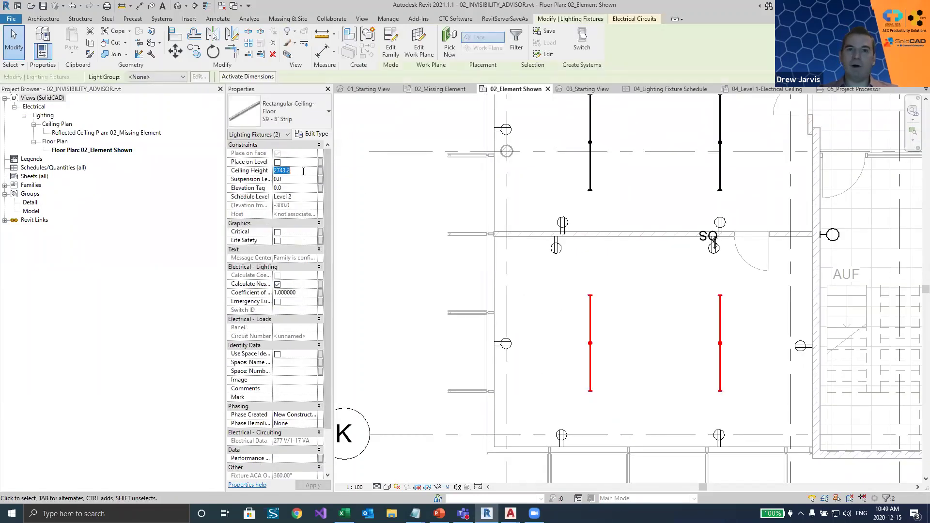
{"action": "left_click", "coordinate": [441, 91]}
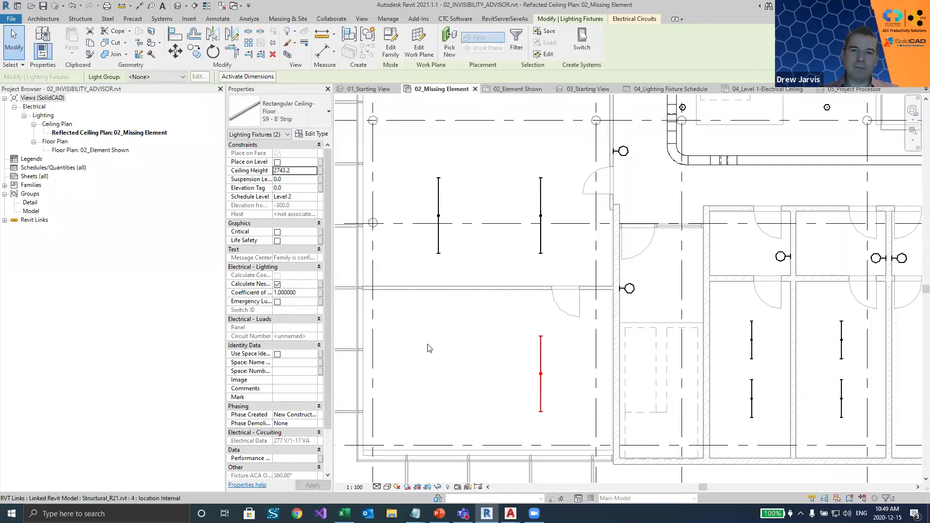
{"action": "key", "text": "Escape"}
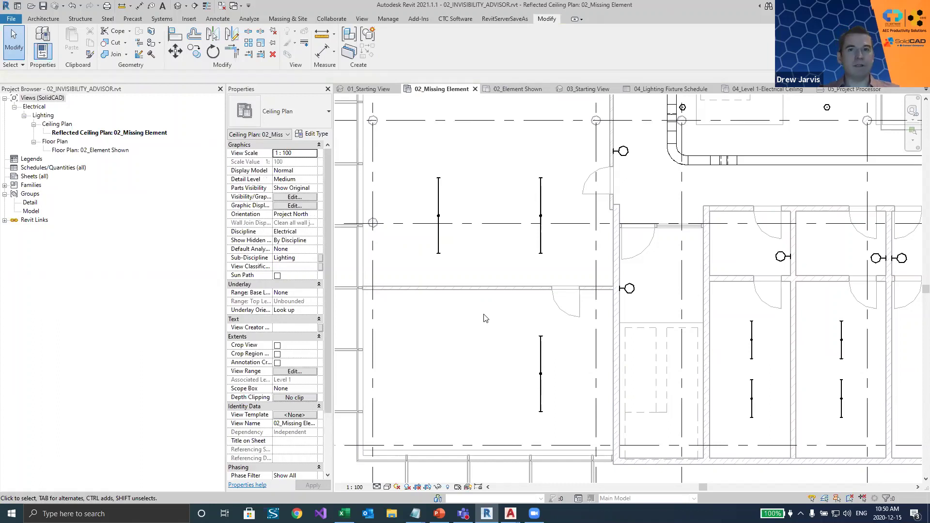
Launch CTC Invisibility Advisor and pick the room's left S9 - 8' Strip fixture in 02_Element Shown as the invisible element
{"action": "left_click", "coordinate": [455, 20]}
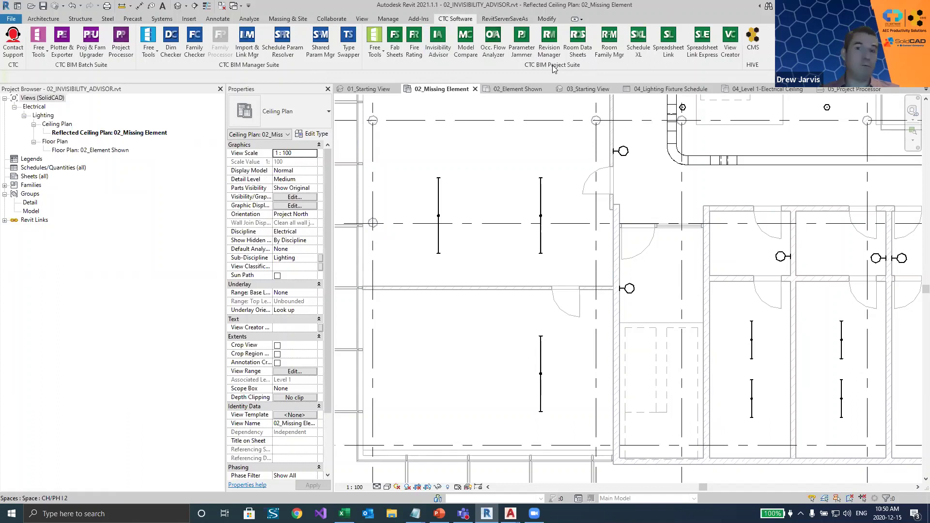
{"action": "left_click", "coordinate": [446, 48]}
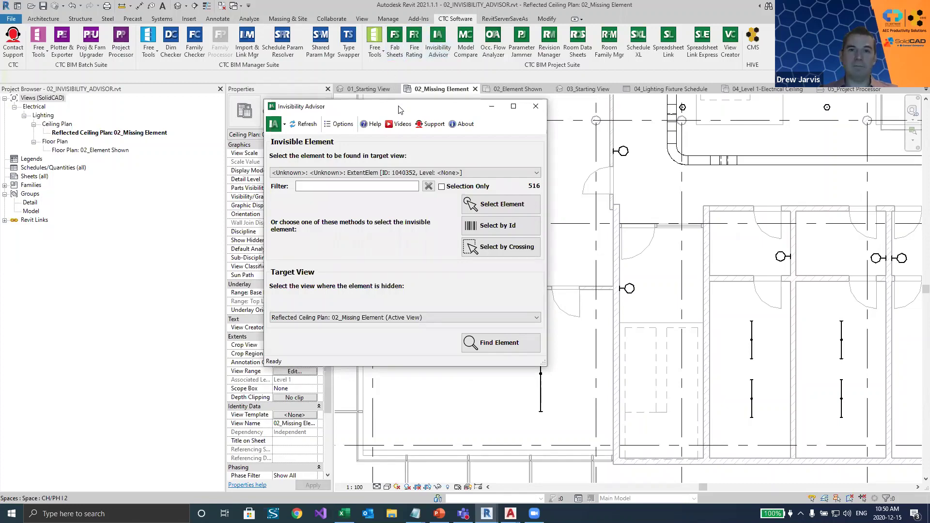
{"action": "left_click_drag", "start_coordinate": [396, 107], "coordinate": [254, 110]}
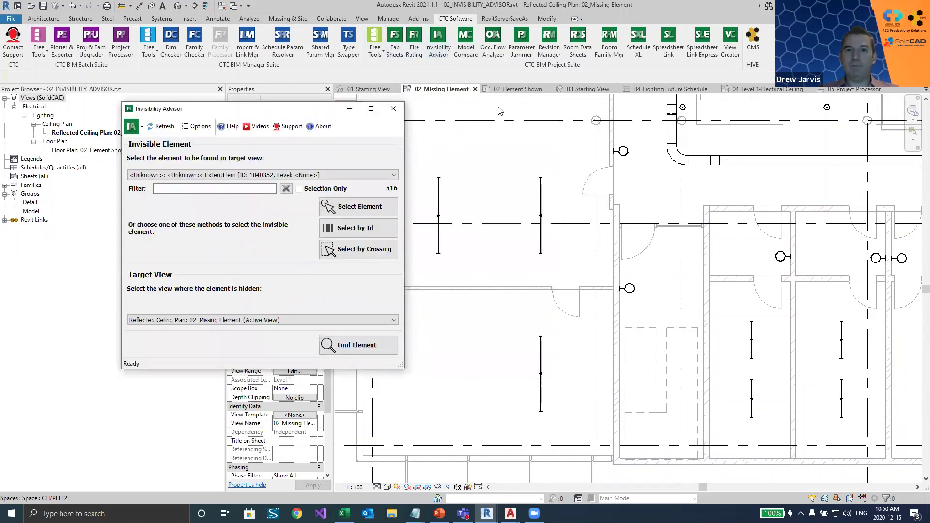
{"action": "left_click", "coordinate": [509, 92]}
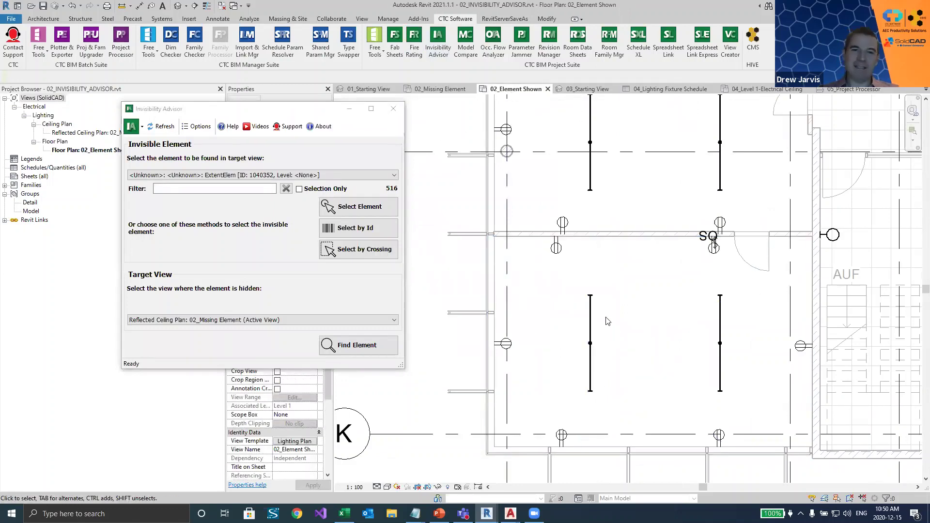
{"action": "left_click", "coordinate": [360, 207]}
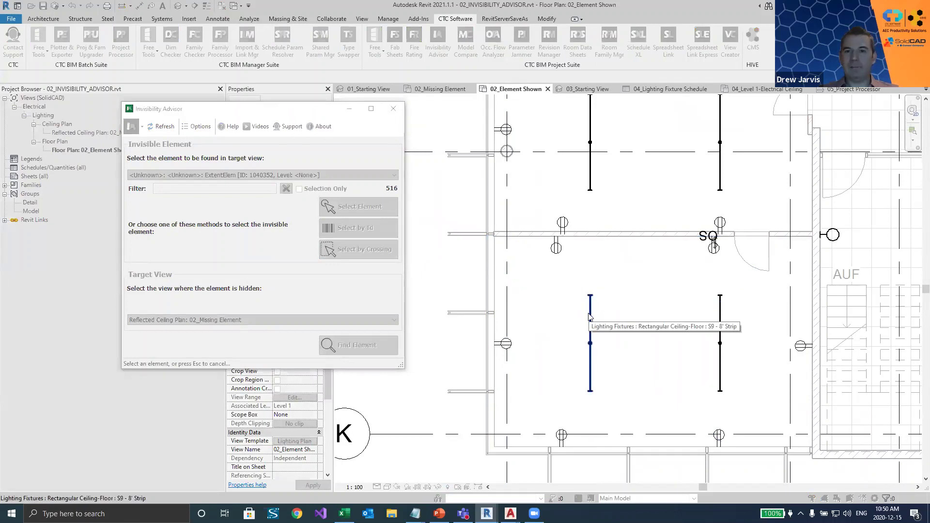
{"action": "left_click", "coordinate": [590, 317]}
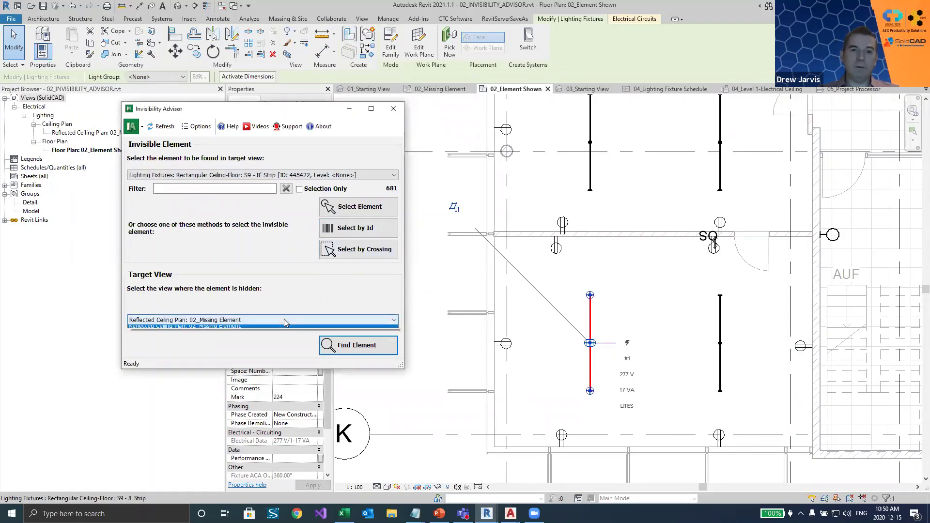
Choose Reflected Ceiling Plan: 02_Missing Element as the target view, activate that plan and run Find Element for the picked fixture
{"action": "left_click", "coordinate": [285, 320]}
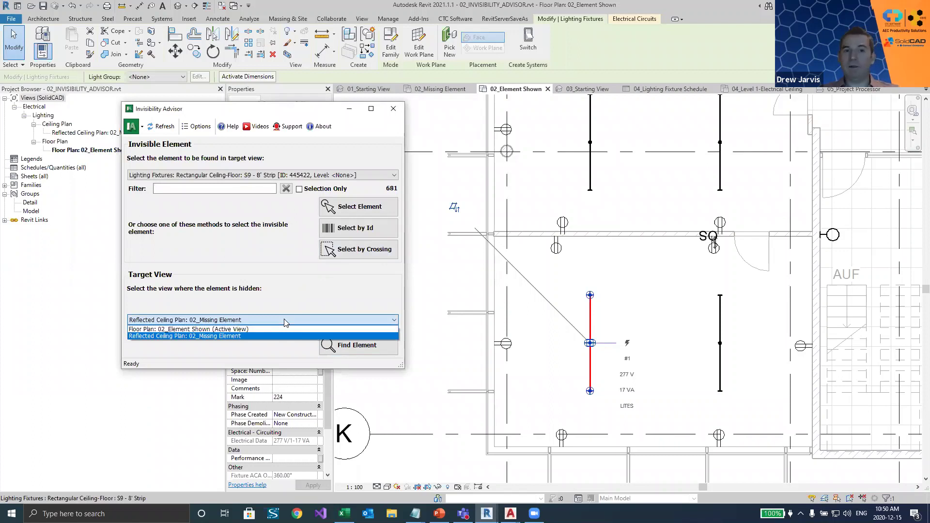
{"action": "left_click", "coordinate": [261, 336]}
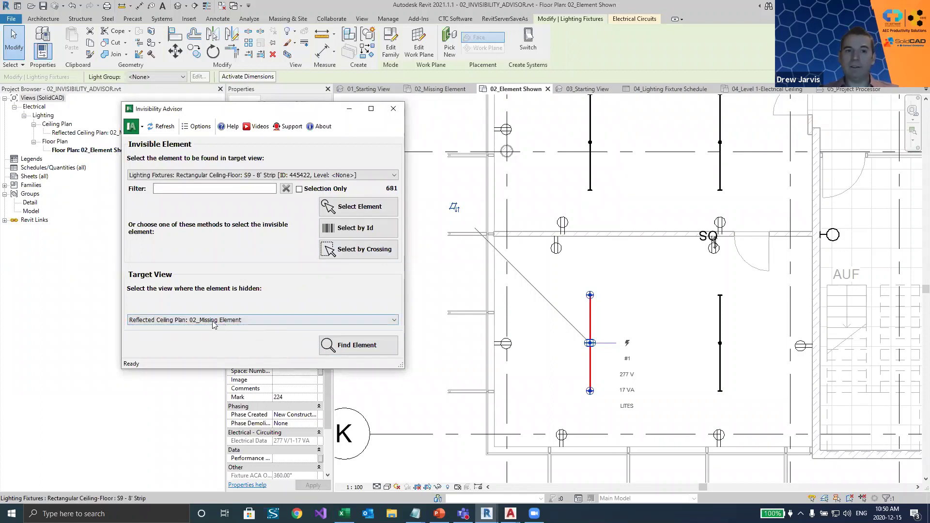
{"action": "left_click", "coordinate": [440, 90]}
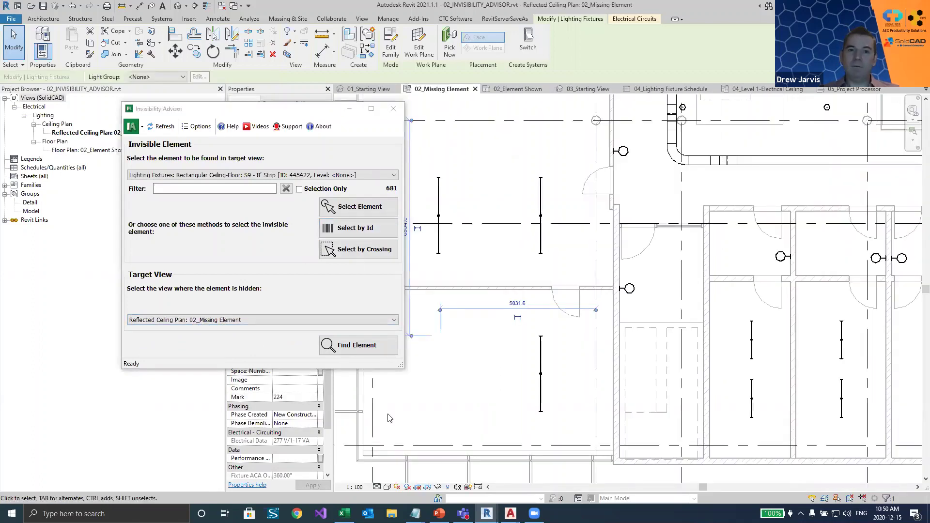
{"action": "left_click", "coordinate": [360, 345]}
{"action": "left_click", "coordinate": [360, 345]}
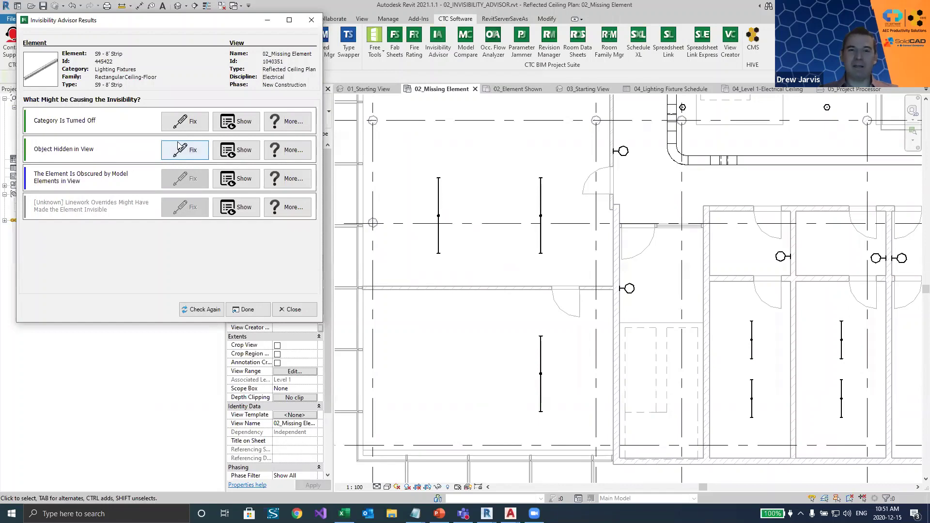
Apply Invisibility Advisor's fix for Object Hidden in View to the S9 - 8' Strip fixture, and undo it
{"action": "left_click", "coordinate": [193, 150]}
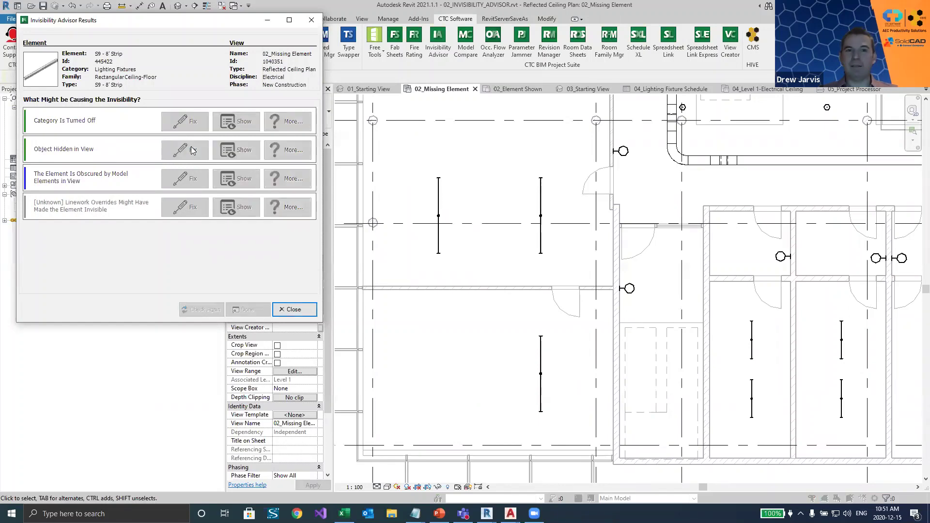
{"action": "left_click", "coordinate": [528, 292]}
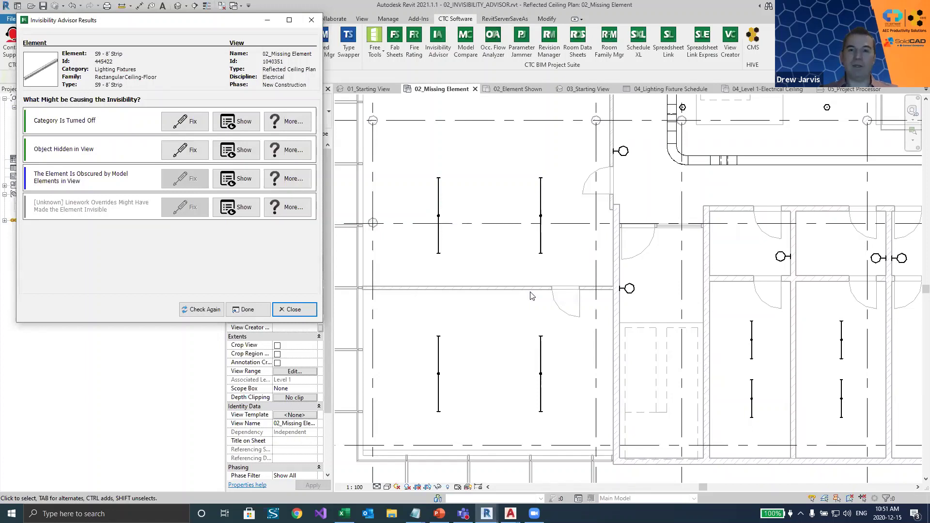
{"action": "left_click", "coordinate": [489, 306]}
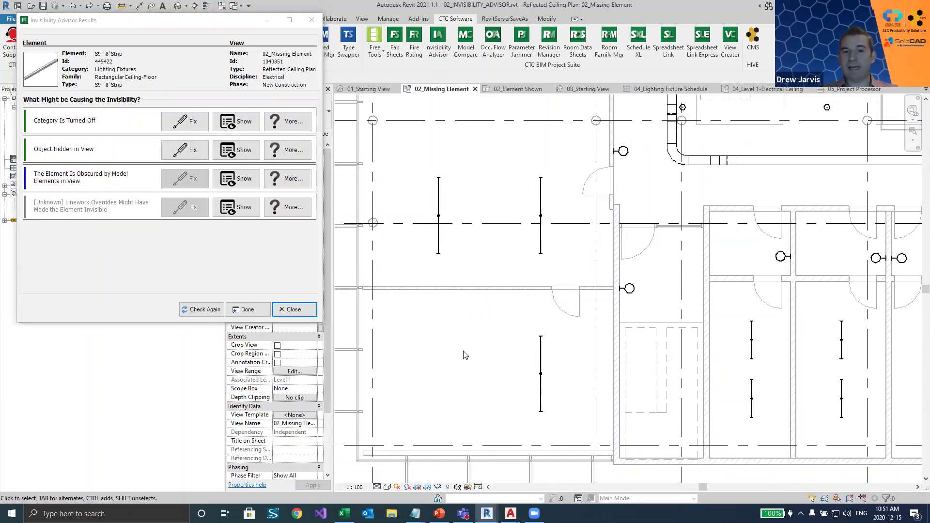
Reveal hidden elements in 02_Missing Element and inspect the Unhide in View options for the hidden strip fixture without applying any
{"action": "left_click", "coordinate": [448, 487]}
{"action": "left_click", "coordinate": [436, 353]}
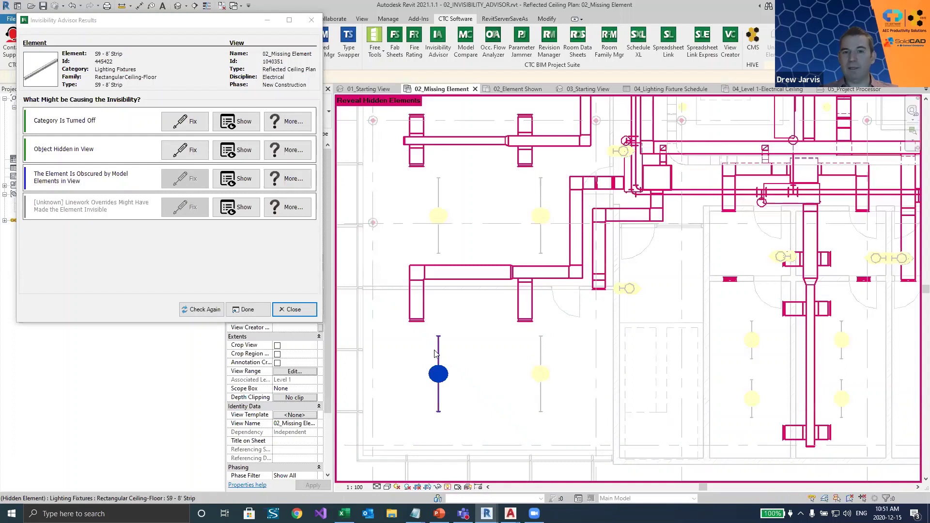
{"action": "right_click", "coordinate": [436, 352]}
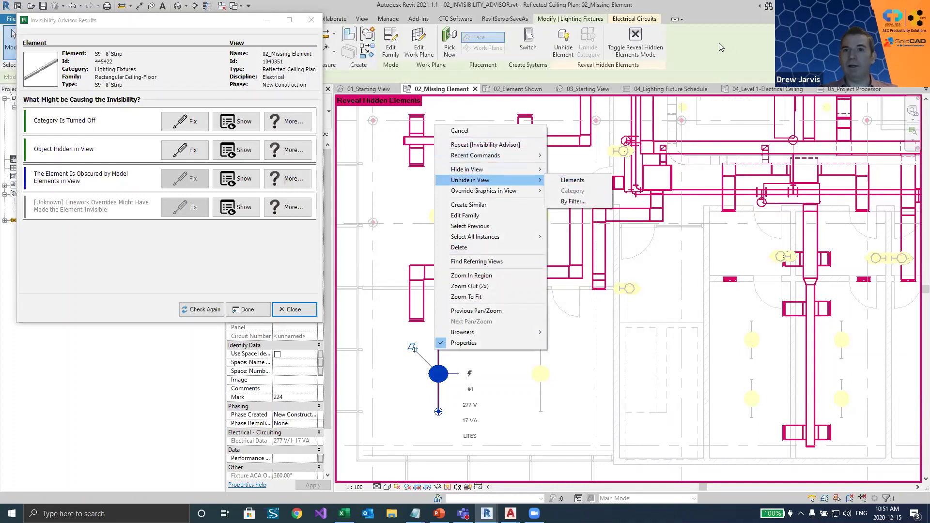
{"action": "left_click", "coordinate": [586, 46]}
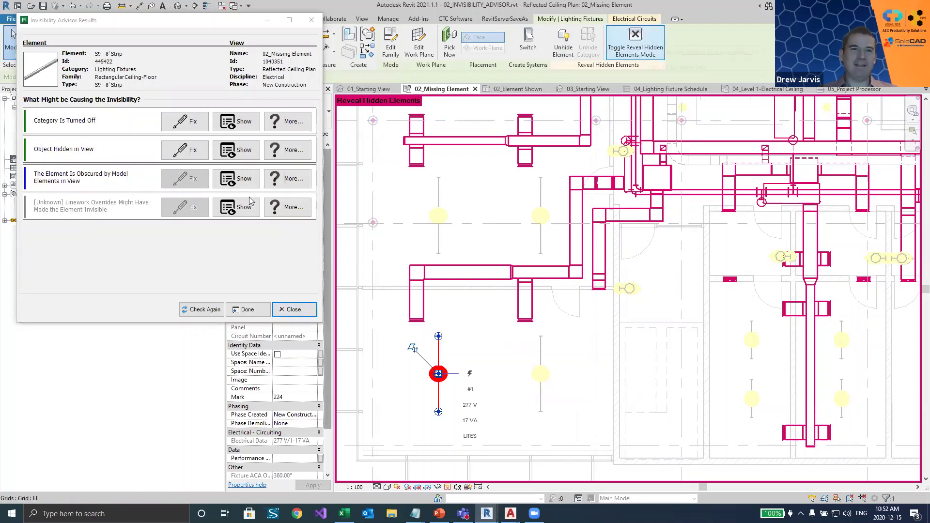
Fix the Object Hidden in View cause for the missing strip fixture and close the Invisibility Advisor results
{"action": "left_click", "coordinate": [183, 153]}
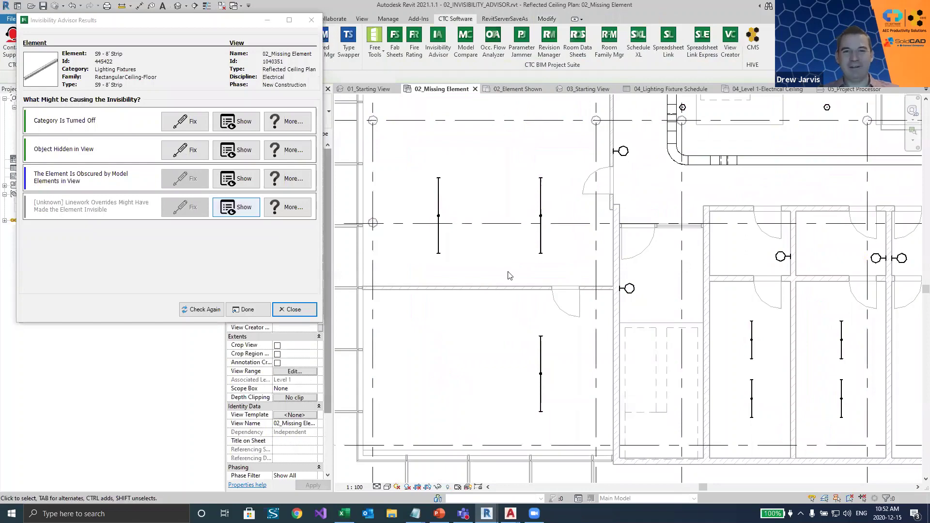
{"action": "left_click", "coordinate": [523, 289]}
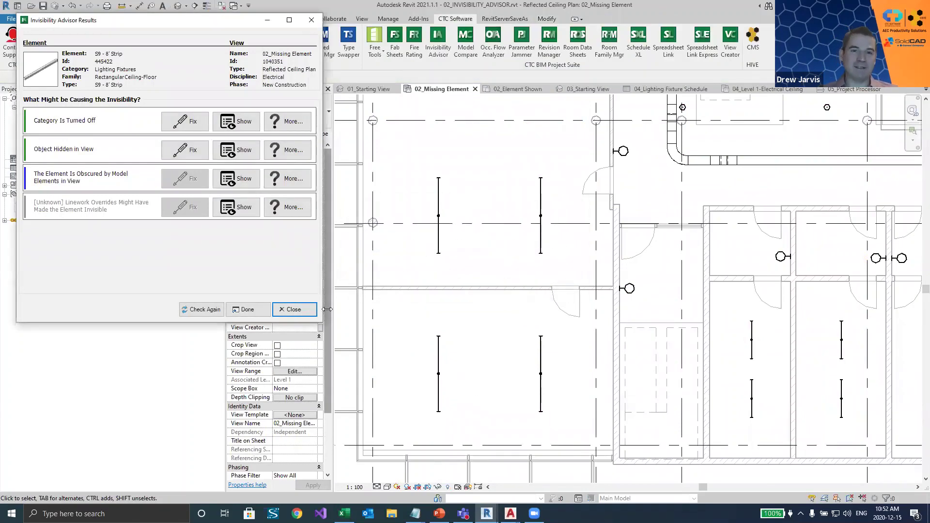
{"action": "left_click", "coordinate": [301, 310]}
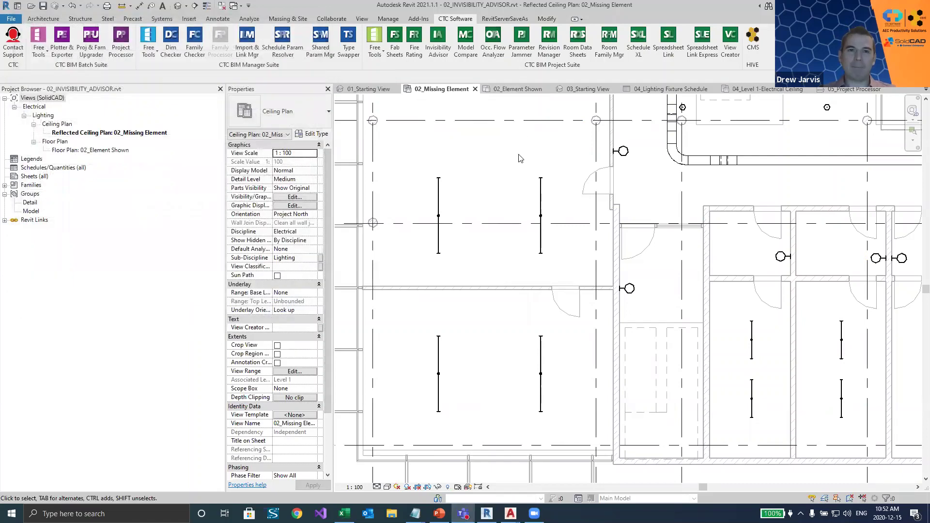
Switch to 03_Starting View and launch Project Cleaner from the free tools of the CTC BIM Manager Suite
{"action": "left_click", "coordinate": [586, 89]}
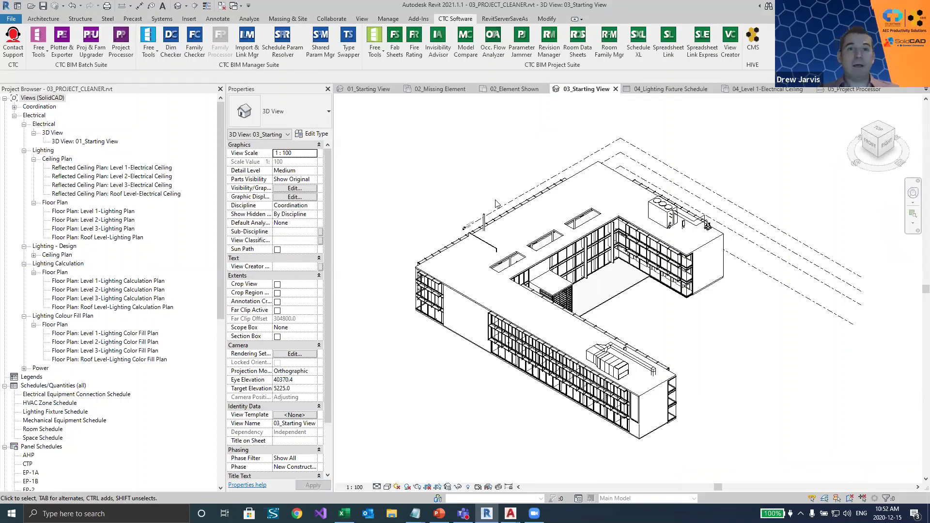
{"action": "left_click", "coordinate": [377, 53]}
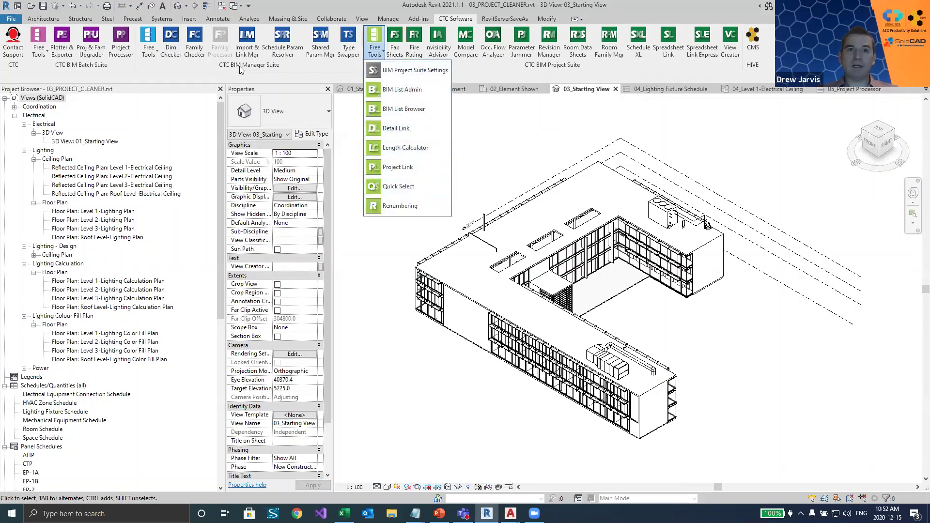
{"action": "left_click", "coordinate": [150, 56]}
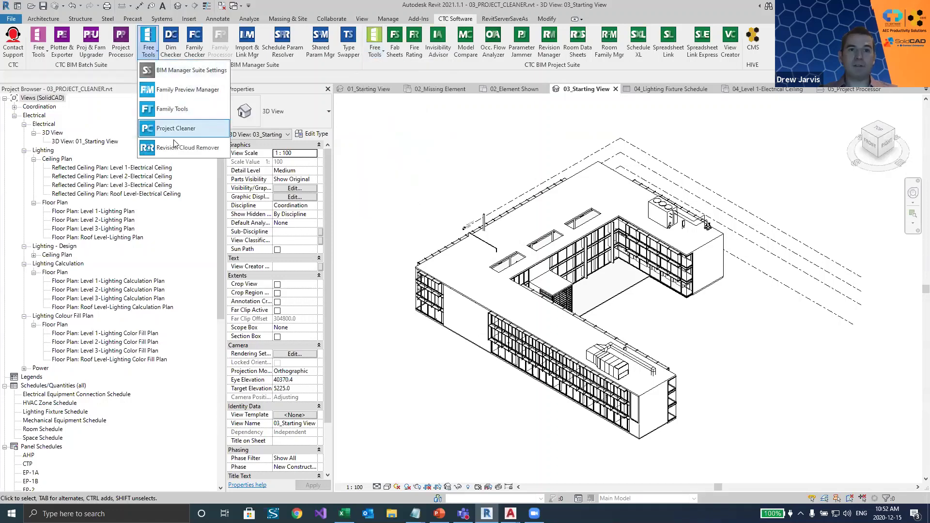
{"action": "left_click", "coordinate": [39, 54]}
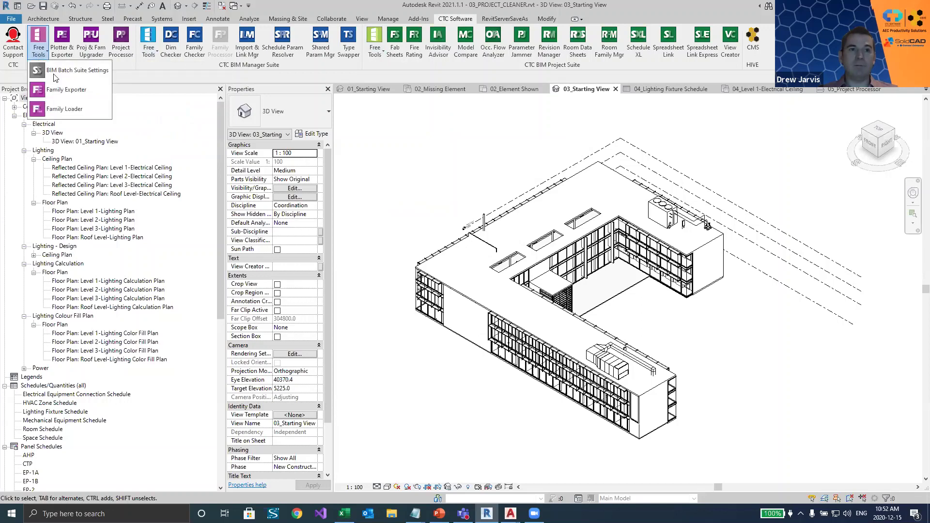
{"action": "left_click", "coordinate": [148, 55]}
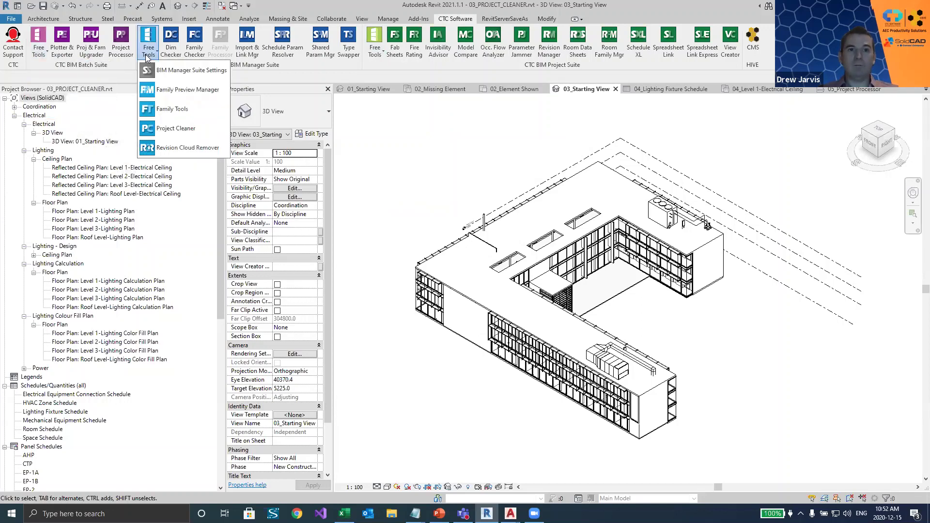
{"action": "left_click", "coordinate": [183, 129]}
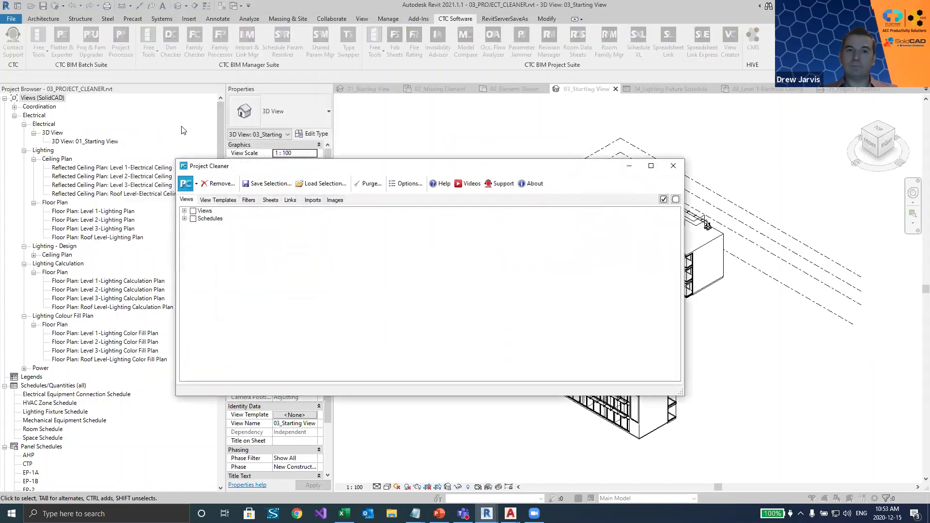
Examine Project Cleaner's view templates, filters, sheets, links, imports, images and views, including the individual Parameter Filters, and close the tool
{"action": "left_click", "coordinate": [221, 200]}
{"action": "left_click", "coordinate": [250, 202]}
{"action": "left_click", "coordinate": [270, 201]}
{"action": "left_click", "coordinate": [290, 201]}
{"action": "left_click", "coordinate": [313, 203]}
{"action": "left_click", "coordinate": [339, 202]}
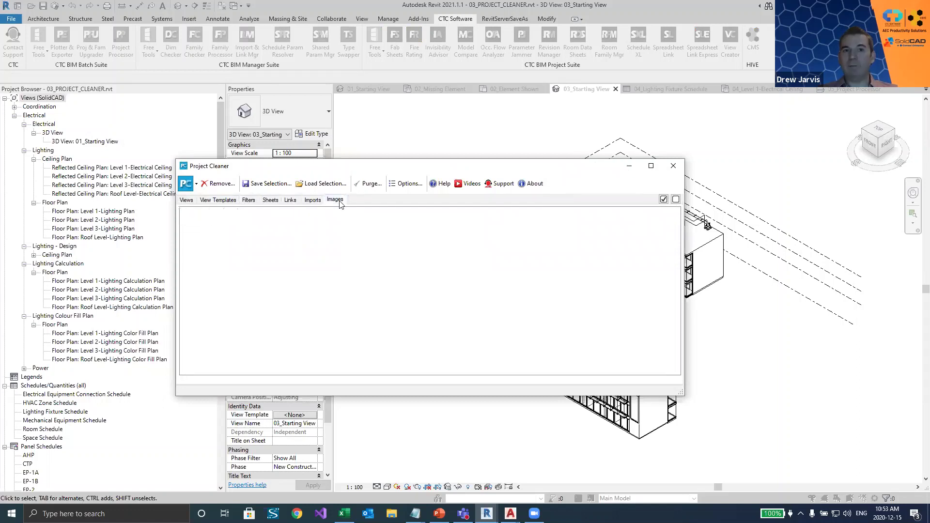
{"action": "left_click", "coordinate": [313, 202]}
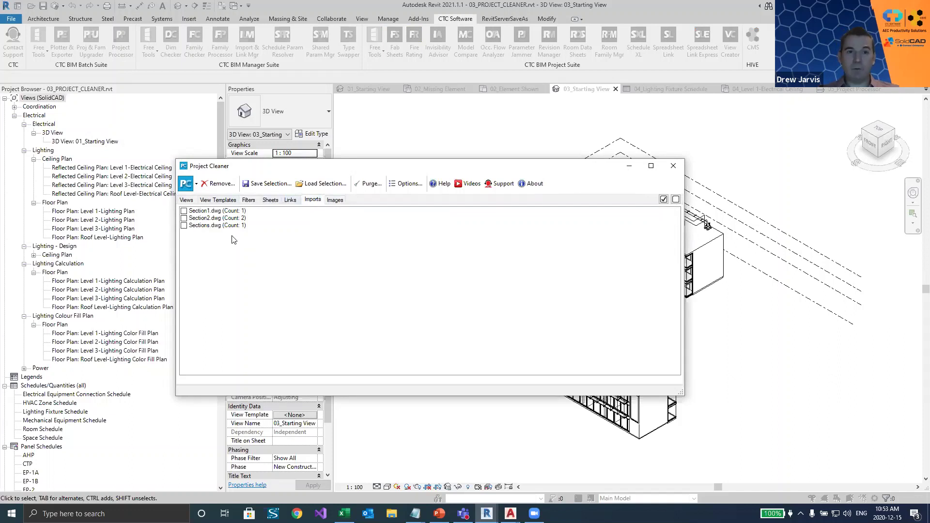
{"action": "left_click", "coordinate": [249, 200]}
{"action": "left_click", "coordinate": [184, 211]}
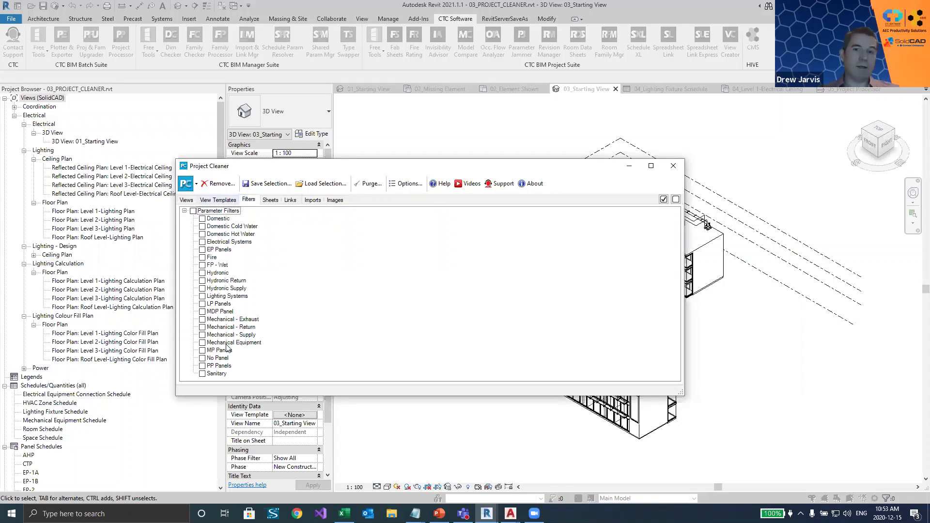
{"action": "left_click", "coordinate": [187, 200]}
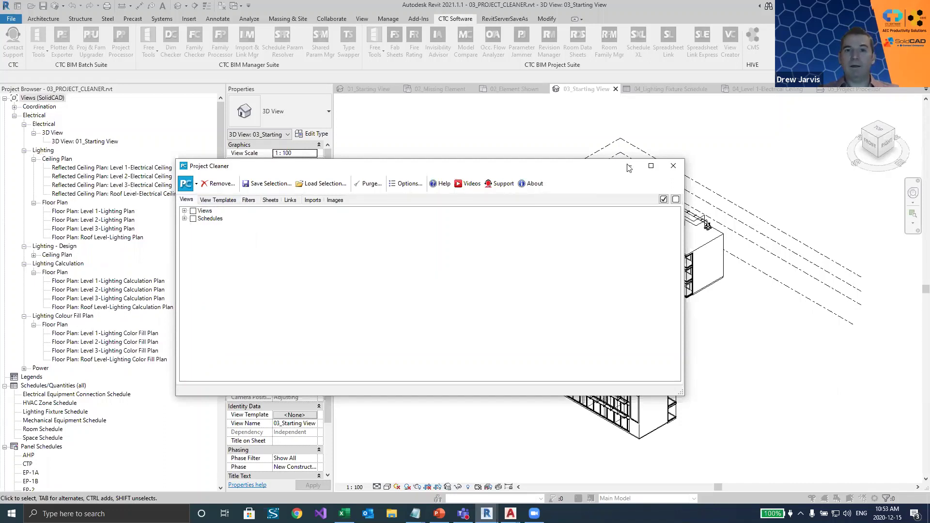
{"action": "left_click", "coordinate": [673, 165]}
Select 3D view 01_Starting View and the four Electrical Ceiling plans in the Project Browser to inspect the manual deletion option, without deleting them
{"action": "left_click", "coordinate": [80, 141]}
{"action": "left_click", "coordinate": [88, 168], "text": "ctrl"}
{"action": "left_click", "coordinate": [92, 176], "text": "ctrl"}
{"action": "left_click", "coordinate": [95, 185], "text": "ctrl"}
{"action": "left_click", "coordinate": [97, 194], "text": "ctrl"}
{"action": "right_click", "coordinate": [97, 194]}
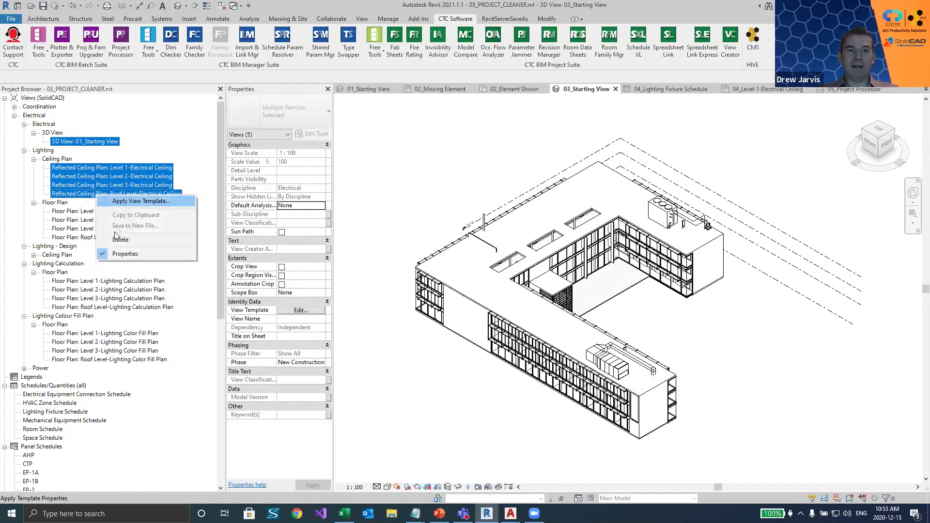
{"action": "left_click", "coordinate": [125, 253]}
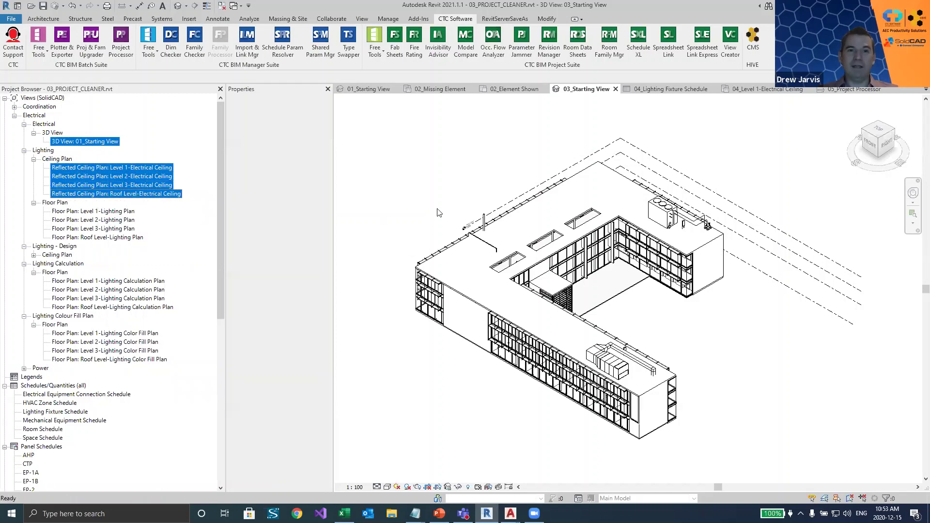
{"action": "left_click", "coordinate": [107, 194], "text": "shift"}
{"action": "right_click", "coordinate": [103, 197]}
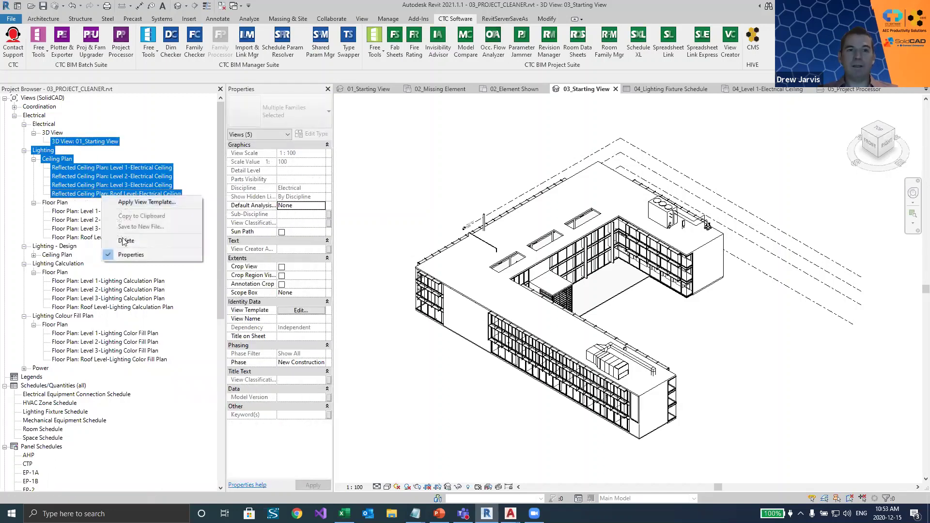
{"action": "left_click", "coordinate": [413, 180]}
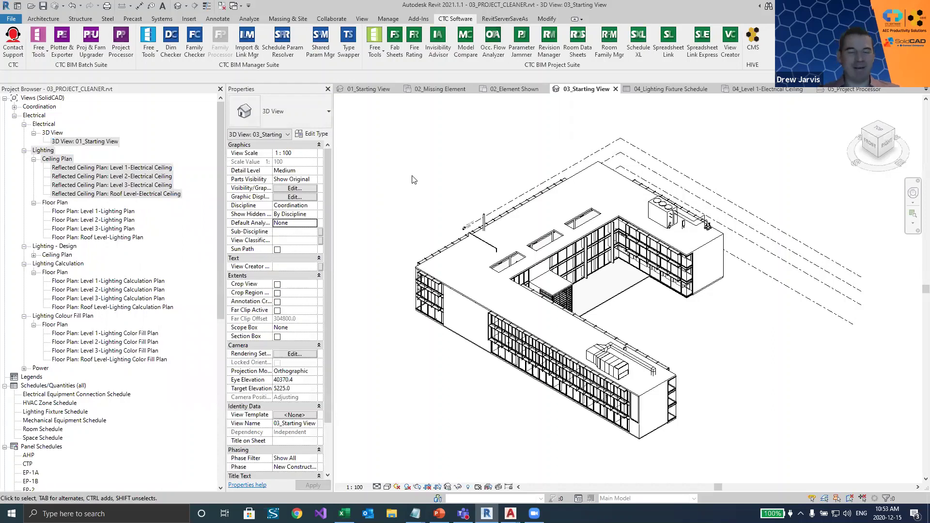
Inspect the browser options offered for the Views (SolidCAD) node and dismiss them without choosing any
{"action": "left_click", "coordinate": [114, 169]}
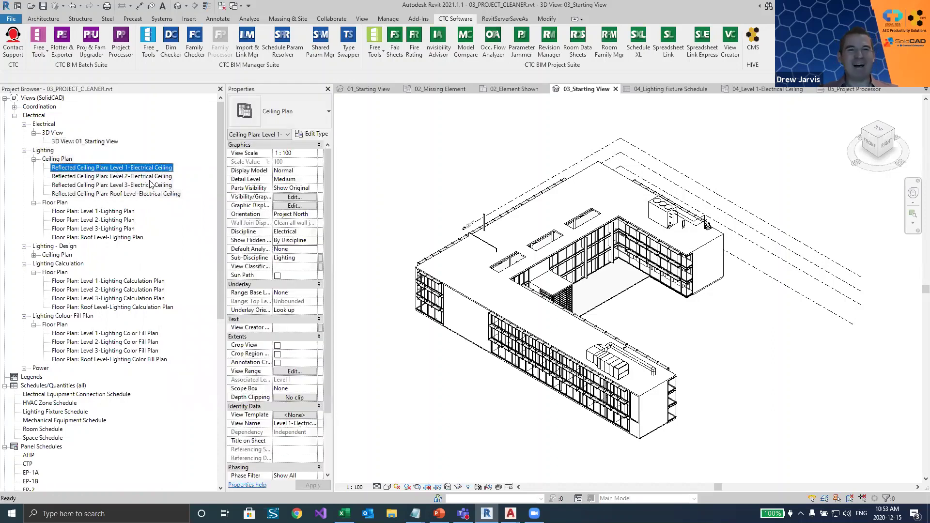
{"action": "left_click", "coordinate": [41, 99]}
{"action": "right_click", "coordinate": [42, 104]}
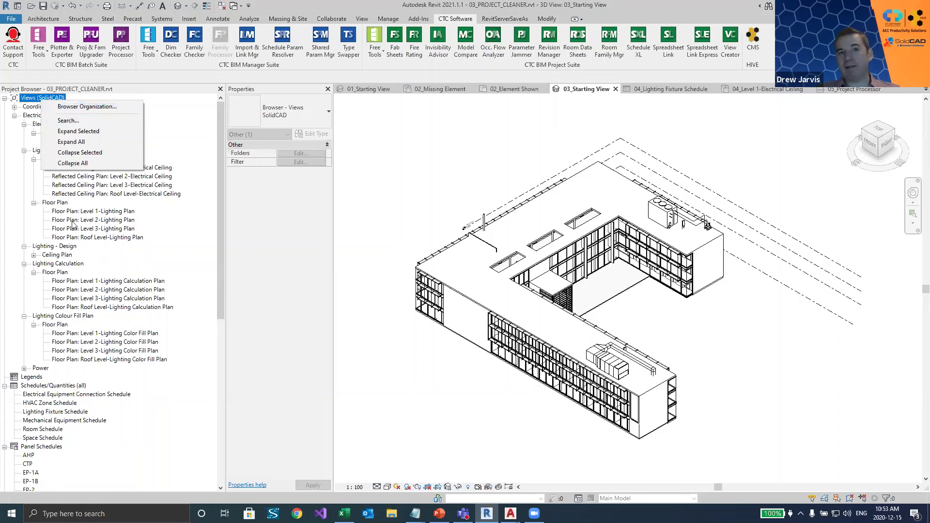
{"action": "left_click", "coordinate": [464, 203]}
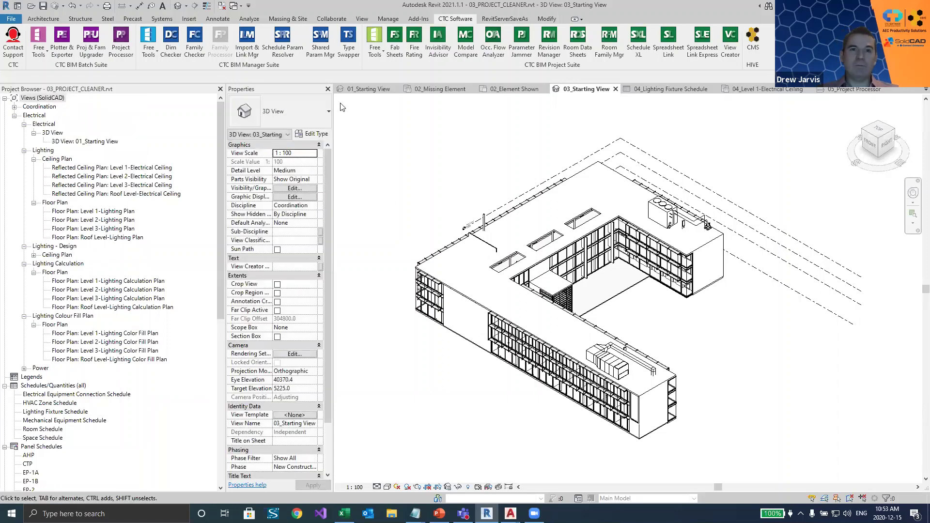
Relaunch Project Cleaner and review the contents of its Views and Schedules groups, collapsing both again
{"action": "left_click", "coordinate": [149, 48]}
{"action": "left_click", "coordinate": [193, 127]}
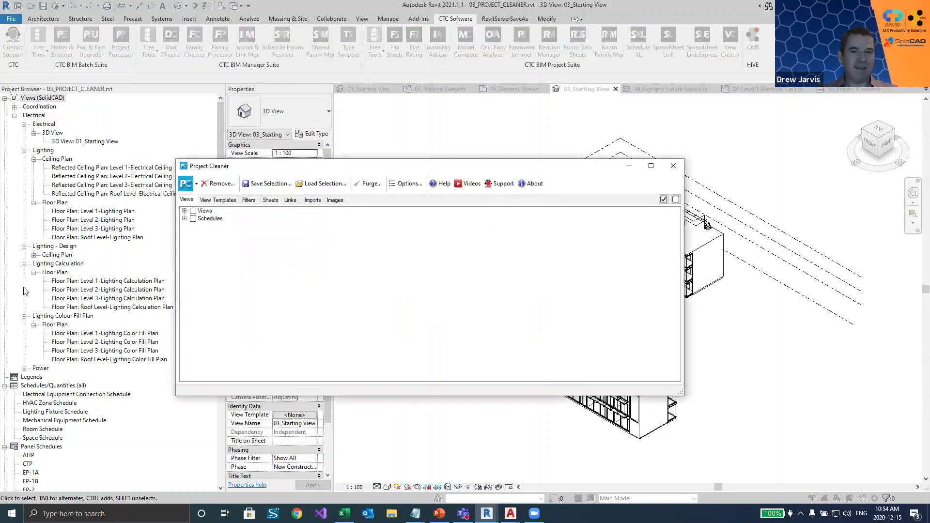
{"action": "left_click", "coordinate": [185, 219]}
{"action": "left_click", "coordinate": [184, 210]}
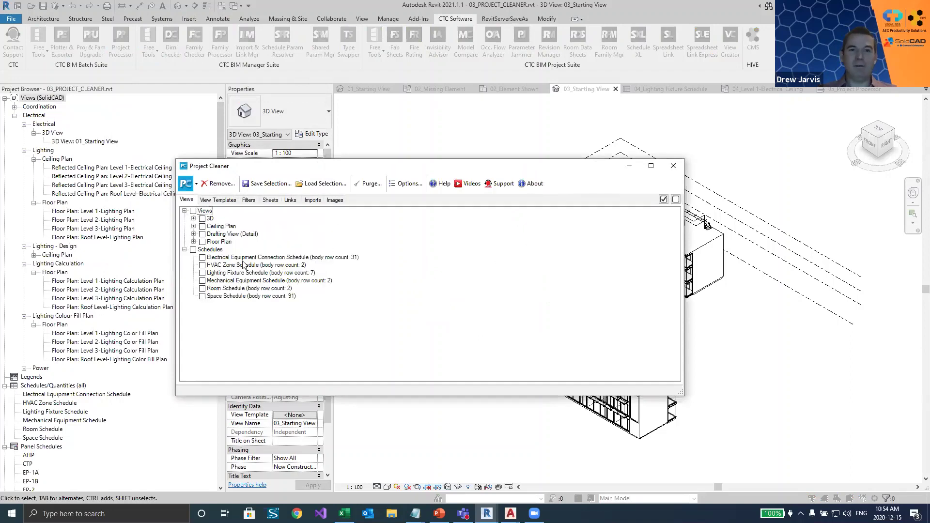
{"action": "left_click", "coordinate": [194, 242]}
{"action": "left_click", "coordinate": [185, 211]}
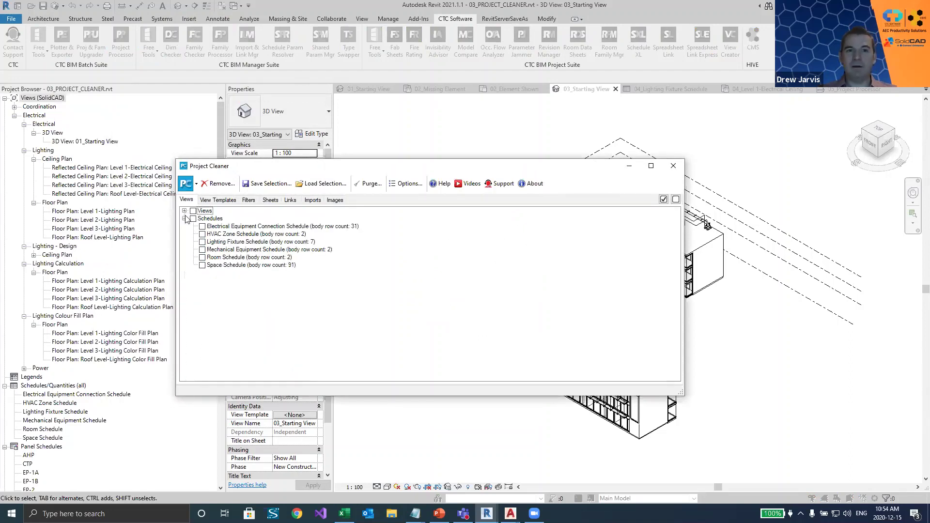
{"action": "left_click", "coordinate": [184, 218]}
Mark all views and schedules for removal in Project Cleaner and expand the Views group to review the checked items
{"action": "left_click", "coordinate": [663, 199]}
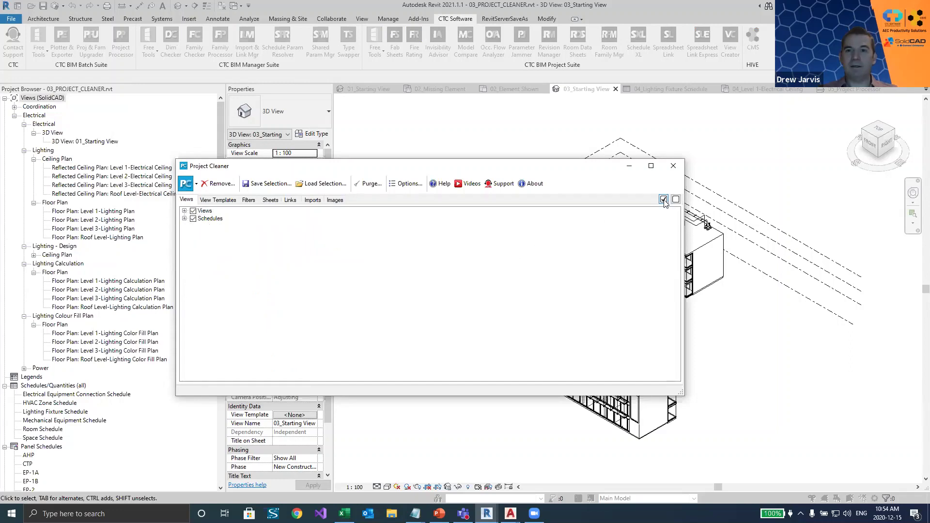
{"action": "left_click", "coordinate": [184, 211]}
{"action": "left_click", "coordinate": [193, 219]}
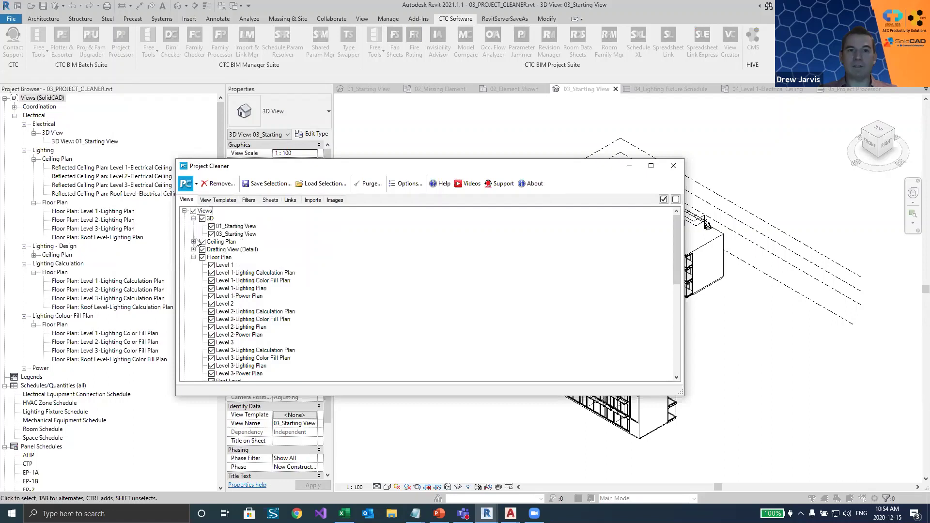
Mark all view templates, schedule templates, parameter filters, sheets and Revit links for removal in Project Cleaner
{"action": "left_click", "coordinate": [228, 199]}
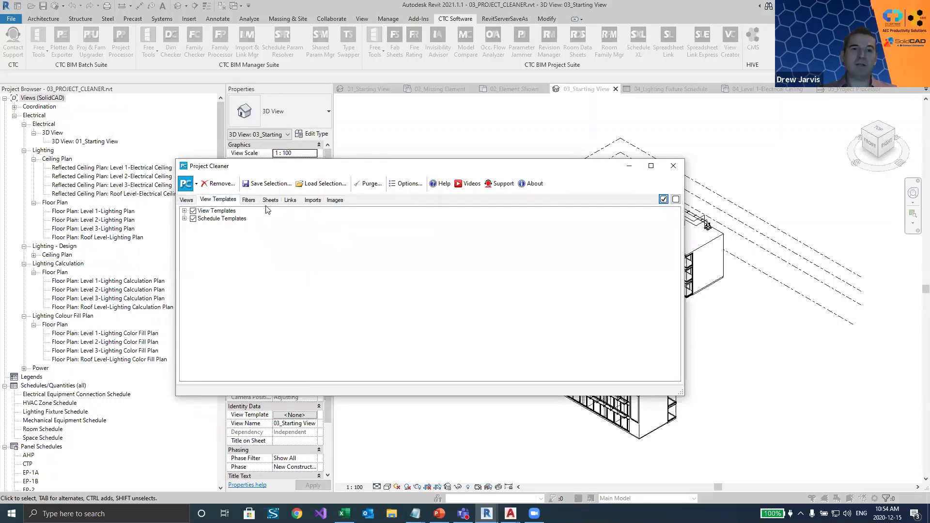
{"action": "left_click", "coordinate": [249, 200]}
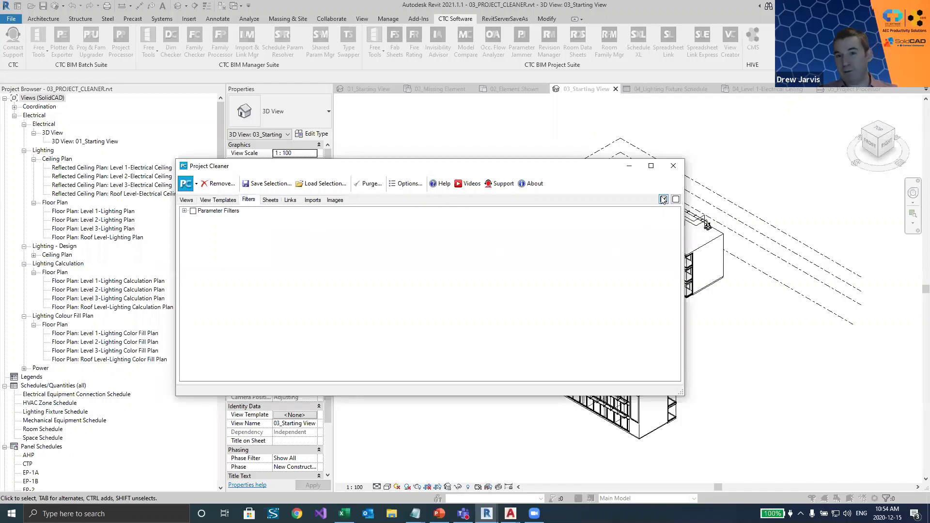
{"action": "left_click", "coordinate": [270, 201]}
{"action": "left_click", "coordinate": [663, 199]}
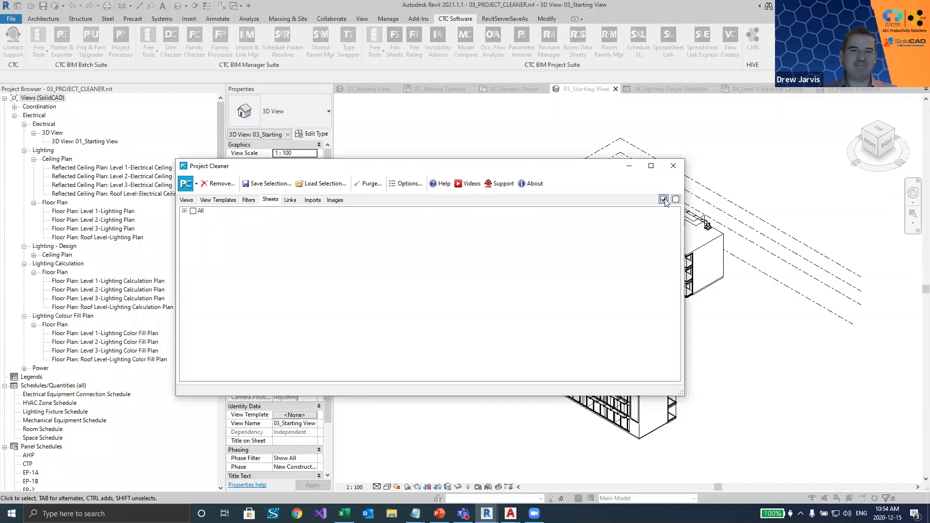
{"action": "left_click", "coordinate": [291, 200]}
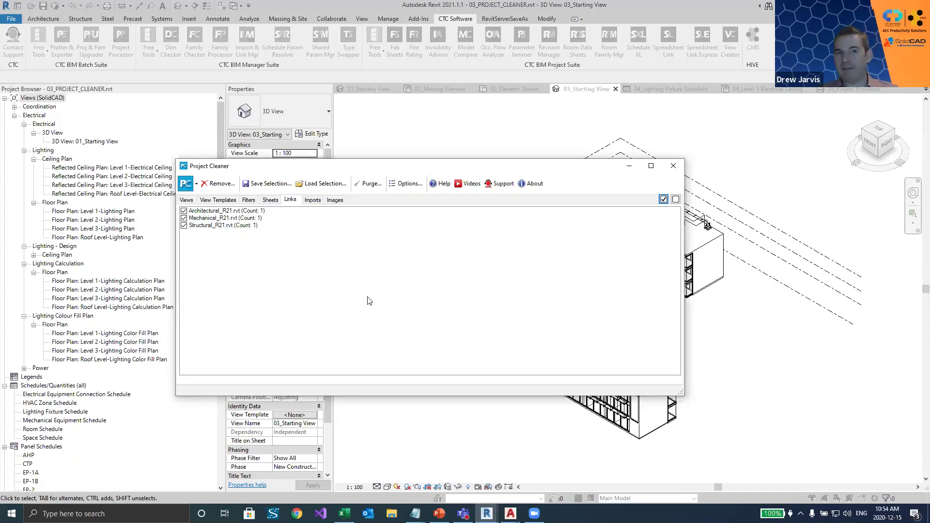
Mark all imported DWG files, remove every marked object with Project Cleaner while accepting its warnings, and close the tool
{"action": "left_click", "coordinate": [313, 201]}
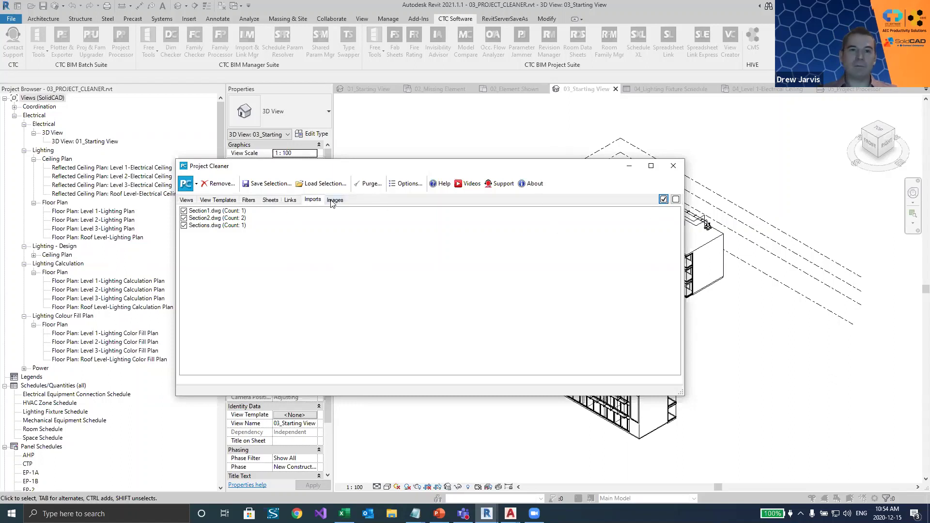
{"action": "left_click", "coordinate": [290, 200]}
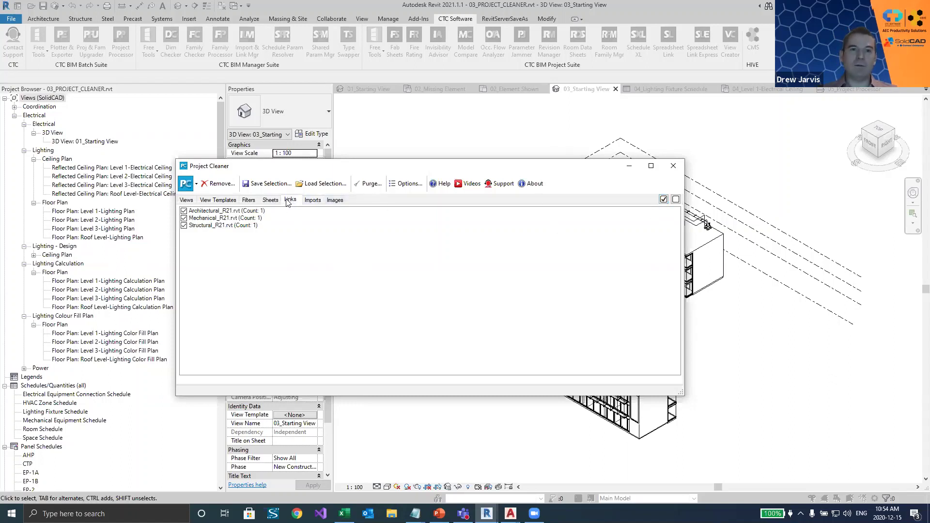
{"action": "left_click", "coordinate": [222, 186]}
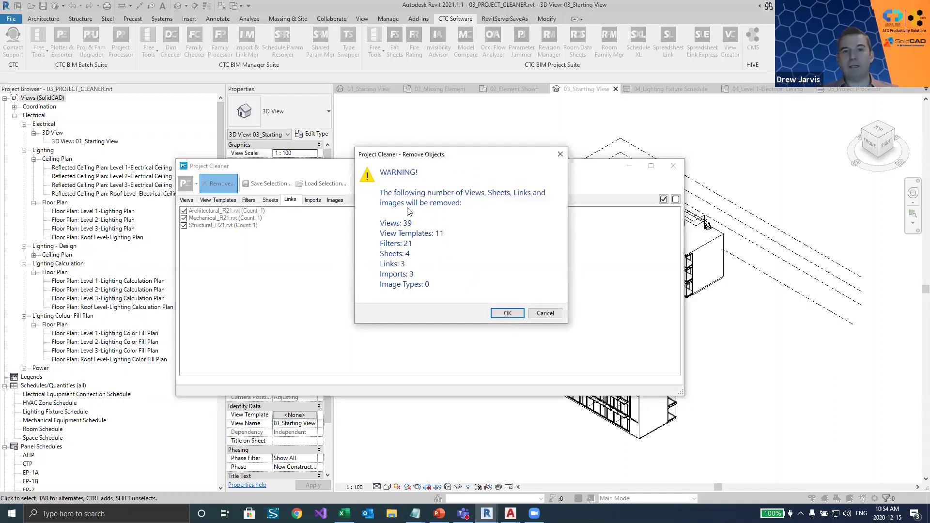
{"action": "left_click", "coordinate": [508, 314]}
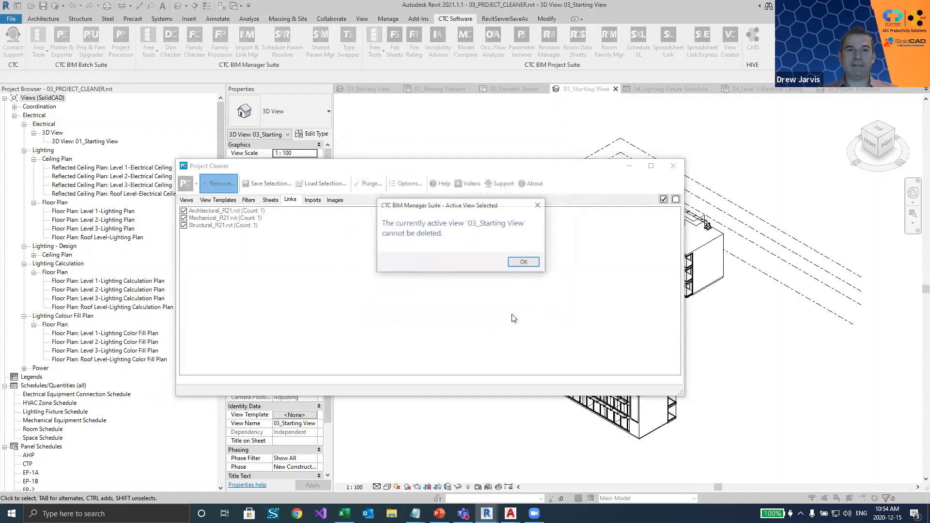
{"action": "left_click", "coordinate": [523, 262]}
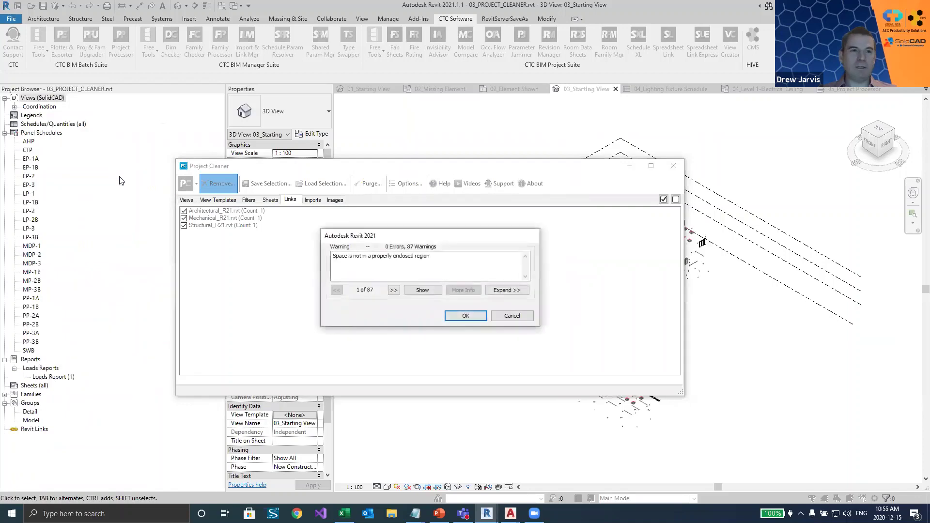
{"action": "left_click", "coordinate": [466, 315]}
{"action": "left_click", "coordinate": [673, 165]}
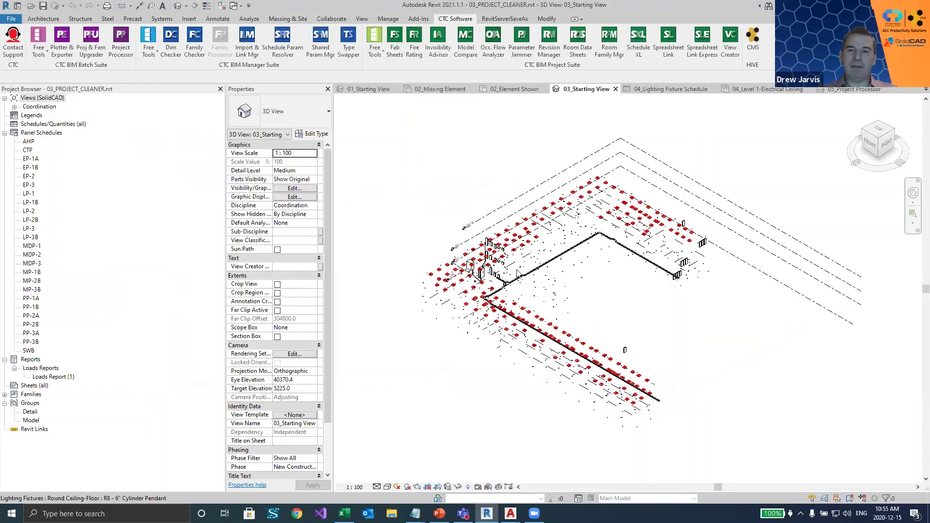
Inspect the cleaned 3D model up close and expand the Coordination views down to 3D View: 03_Starting View
{"action": "scroll", "coordinate": [518, 272], "scroll_direction": "up", "scroll_amount": 2}
{"action": "scroll", "coordinate": [517, 273], "scroll_direction": "up", "scroll_amount": 5}
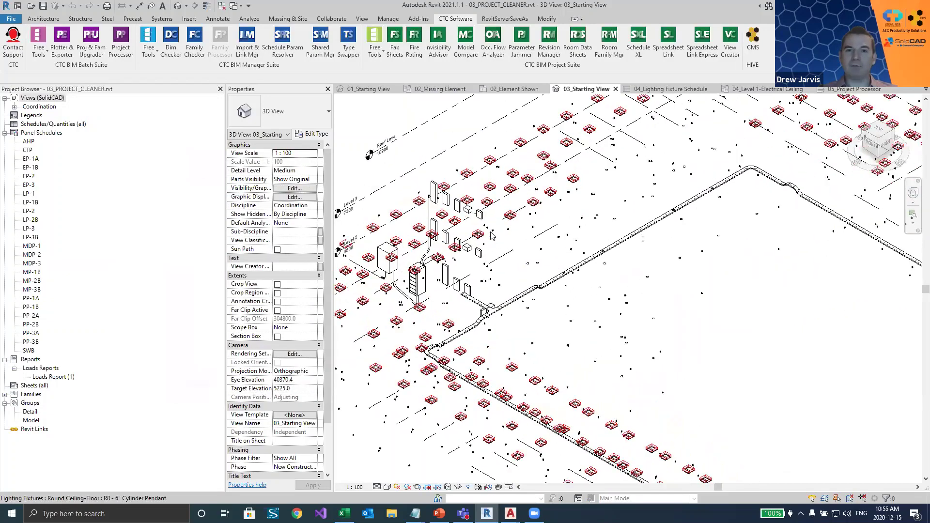
{"action": "scroll", "coordinate": [492, 235], "scroll_direction": "down", "scroll_amount": 8}
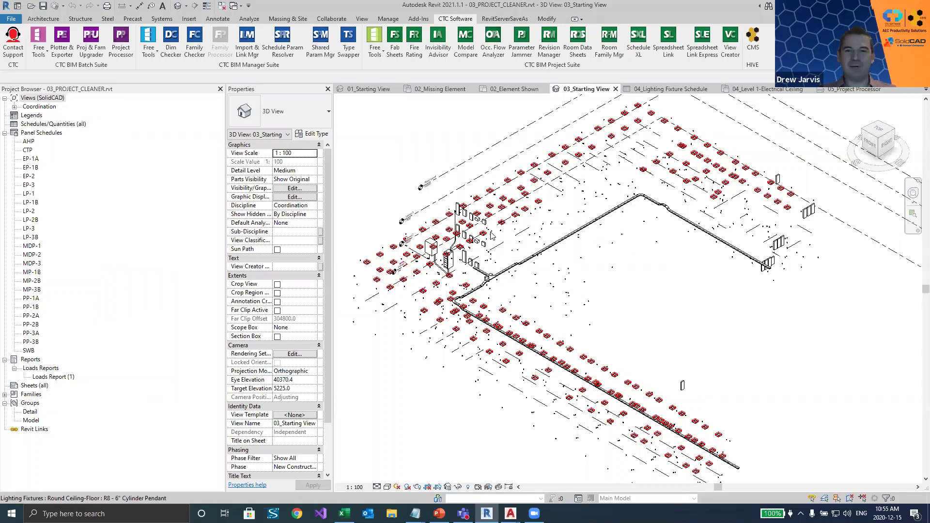
{"action": "left_click", "coordinate": [4, 132]}
{"action": "left_click", "coordinate": [14, 106]}
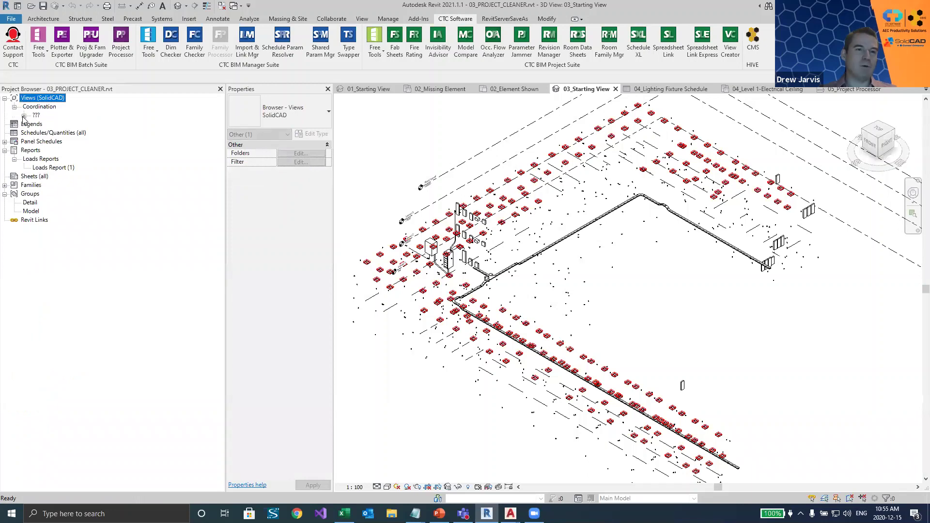
{"action": "left_click", "coordinate": [23, 115]}
{"action": "left_click", "coordinate": [33, 124]}
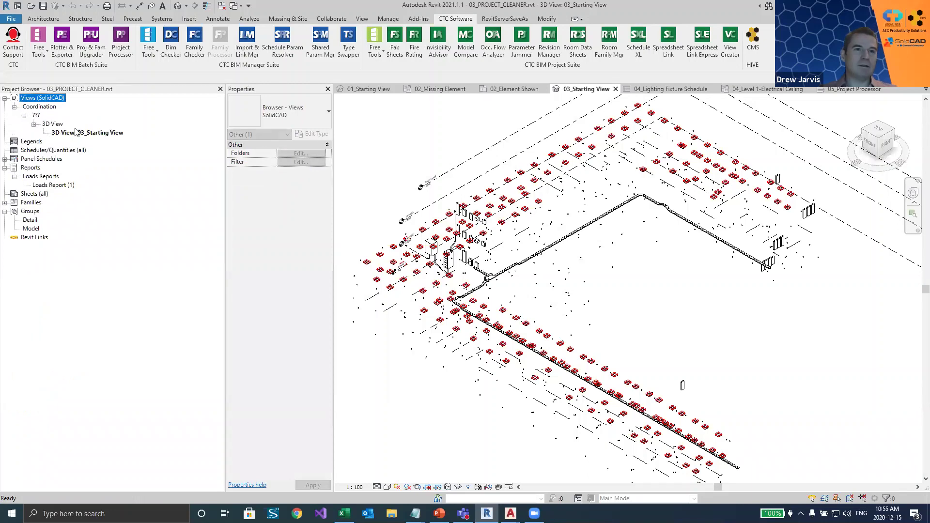
{"action": "left_click", "coordinate": [80, 132]}
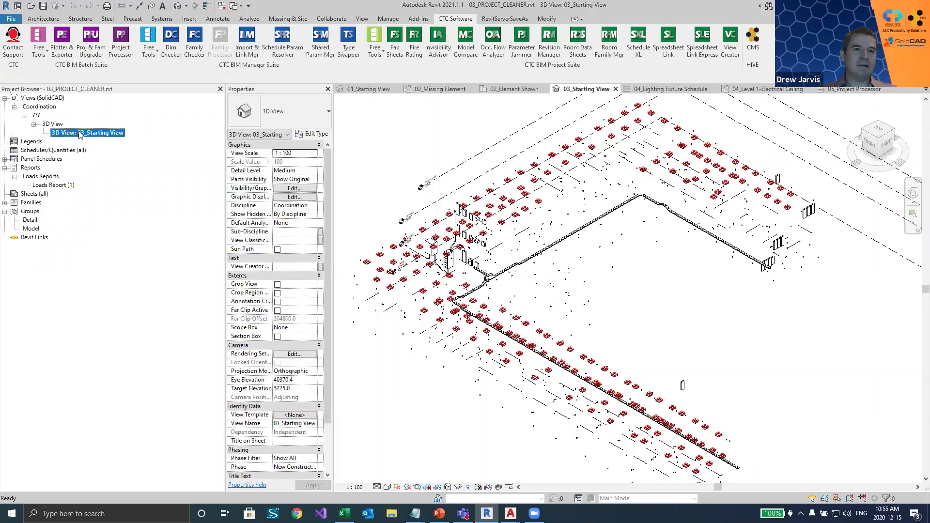
Review the Panel Schedules group from AHP to SWB and collapse it again
{"action": "left_click", "coordinate": [5, 159]}
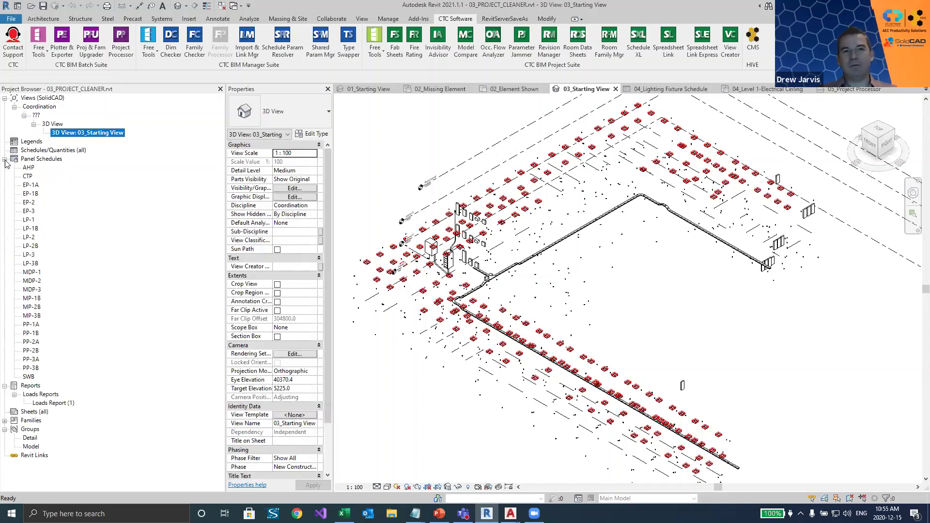
{"action": "left_click", "coordinate": [28, 169]}
{"action": "left_click", "coordinate": [28, 376]}
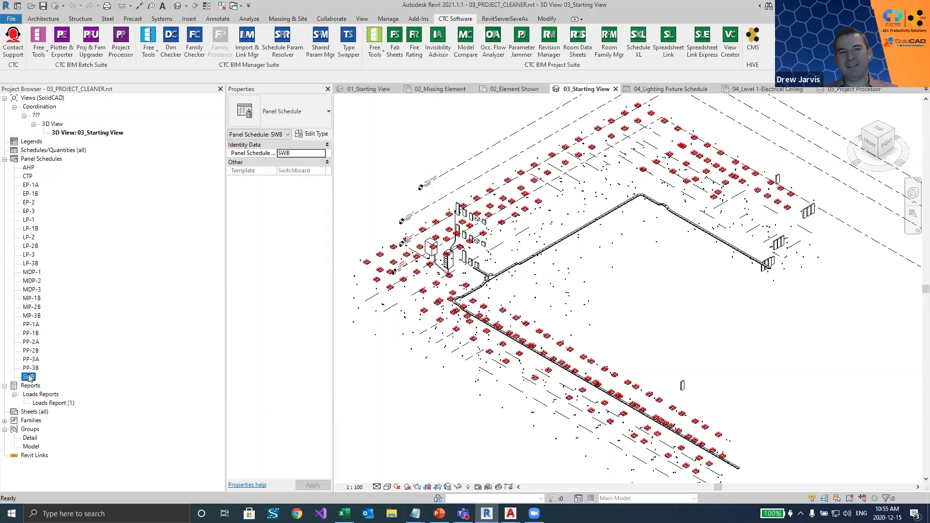
{"action": "left_click", "coordinate": [5, 159]}
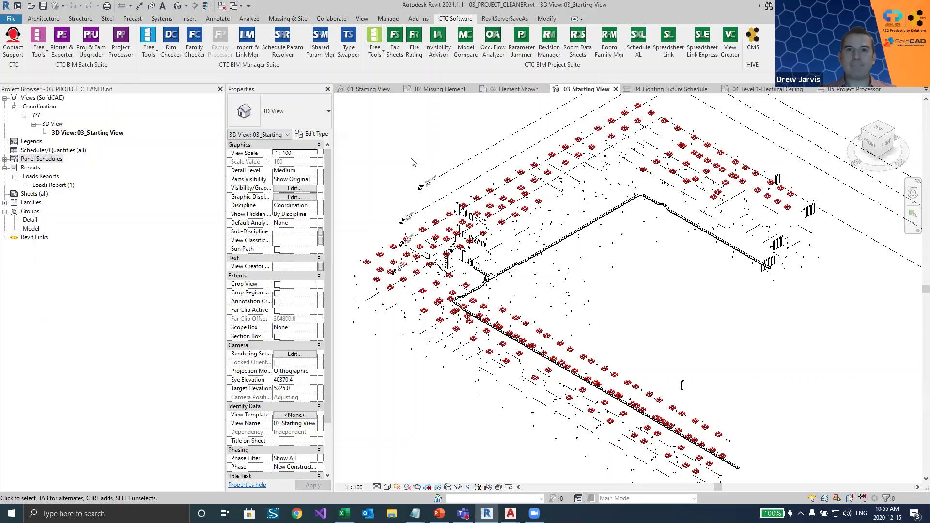
Show the 04_Lighting Fixture Schedule with a wider Properties palette, and switch to the 04_Level 1-Electrical Ceiling plan, dismissing the save reminder
{"action": "left_click", "coordinate": [677, 89]}
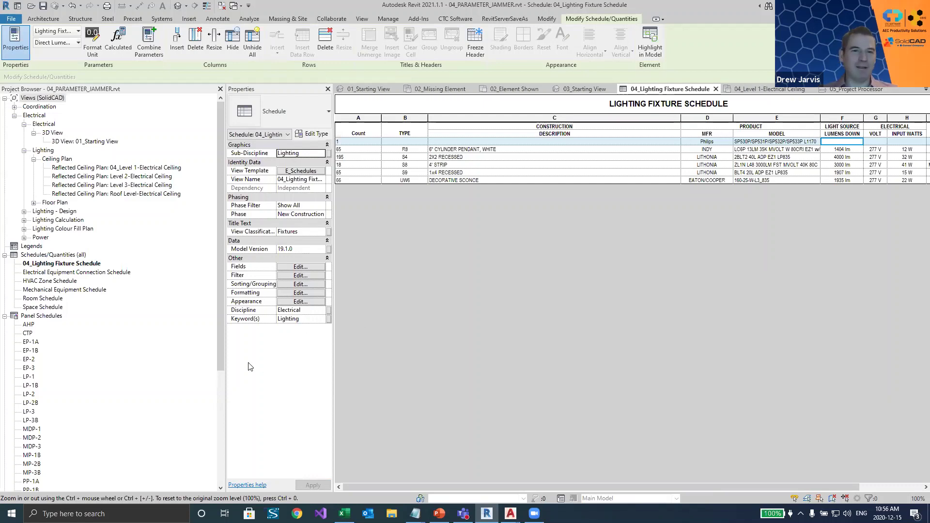
{"action": "left_click_drag", "start_coordinate": [224, 353], "coordinate": [162, 346]}
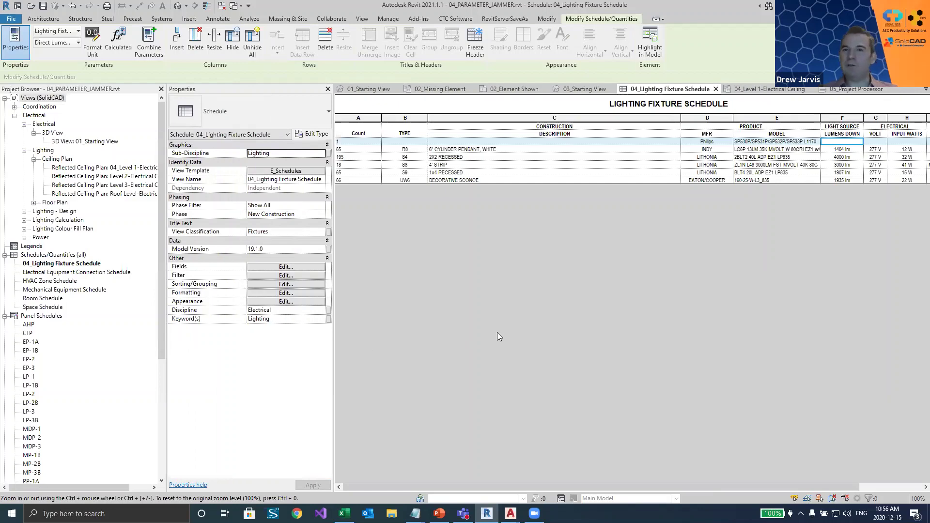
{"action": "left_click", "coordinate": [749, 89]}
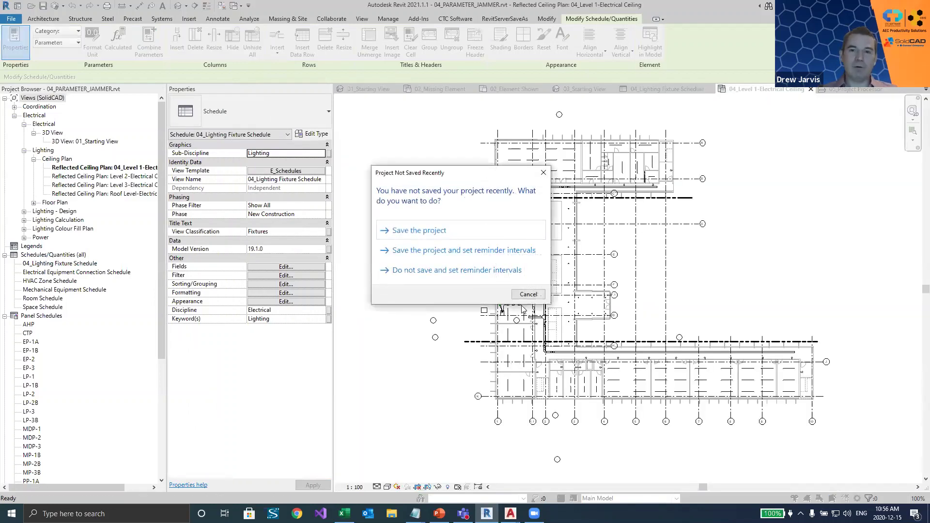
{"action": "left_click", "coordinate": [528, 294]}
Change the single L1170 manufacturer fixture in the small rooms of the Level 1 ceiling plan to S8 - 4' Strip
{"action": "scroll", "coordinate": [567, 388], "scroll_direction": "up", "scroll_amount": 4}
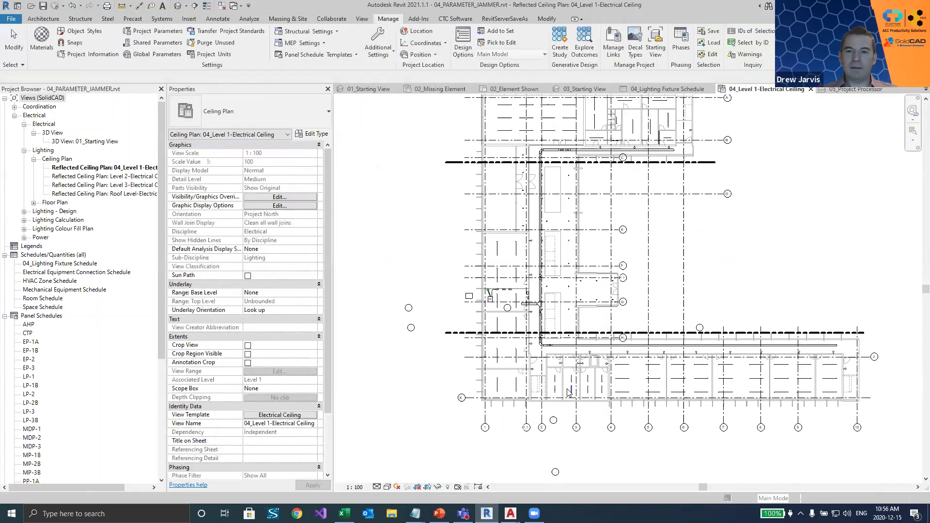
{"action": "scroll", "coordinate": [569, 392], "scroll_direction": "up", "scroll_amount": 5}
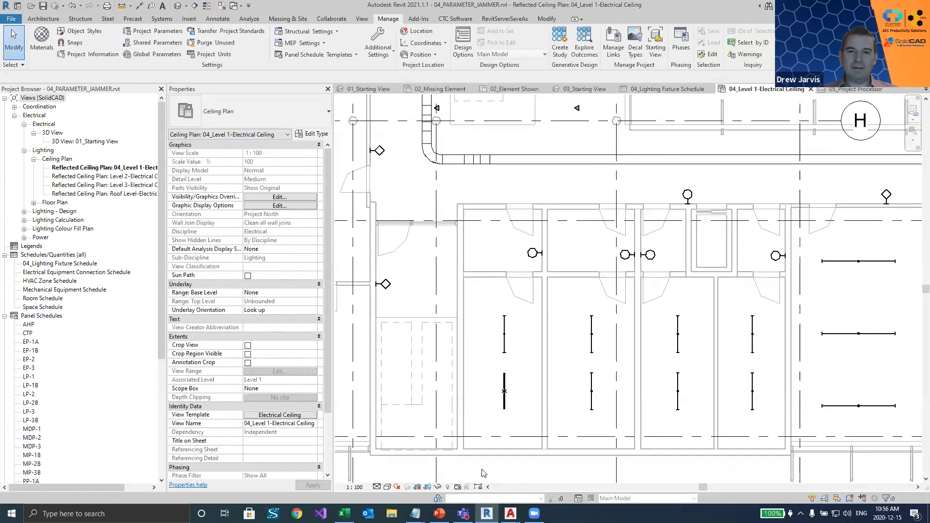
{"action": "left_click", "coordinate": [527, 378]}
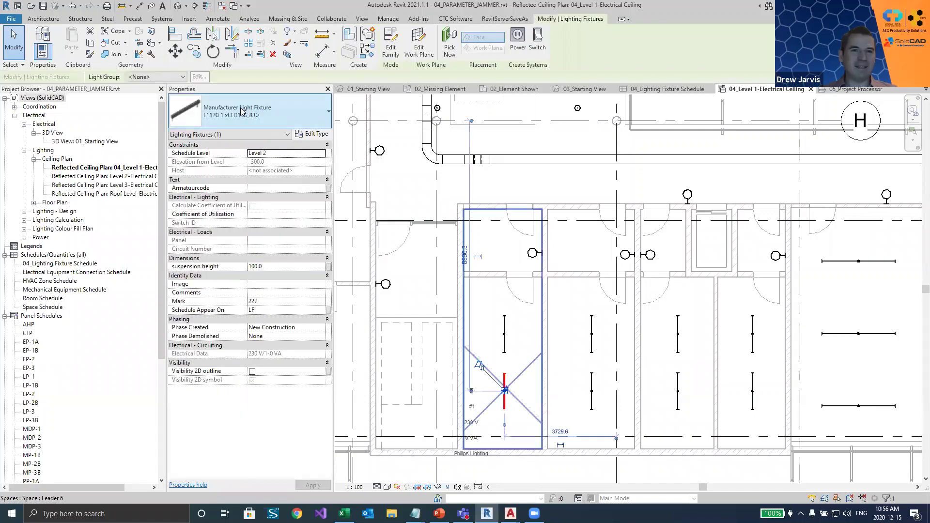
{"action": "left_click", "coordinate": [243, 112]}
{"action": "left_click", "coordinate": [223, 208]}
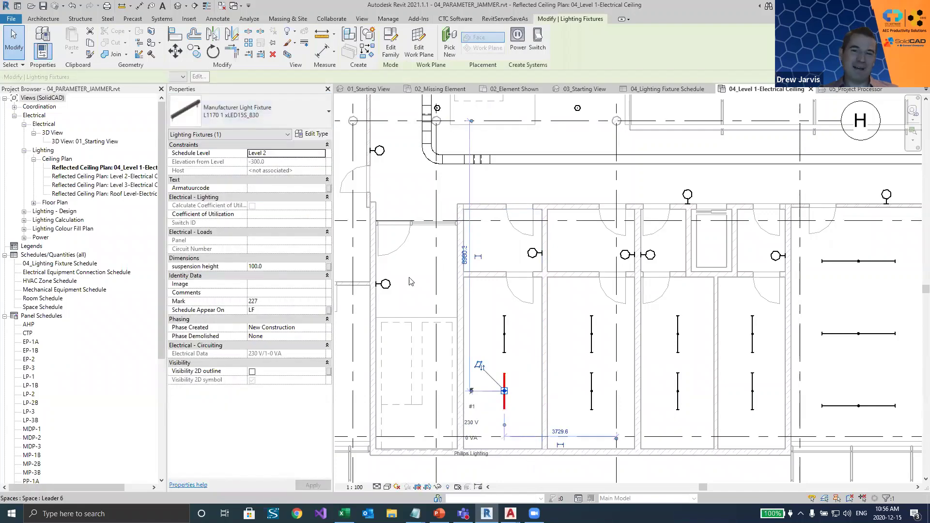
{"action": "key", "text": "Escape"}
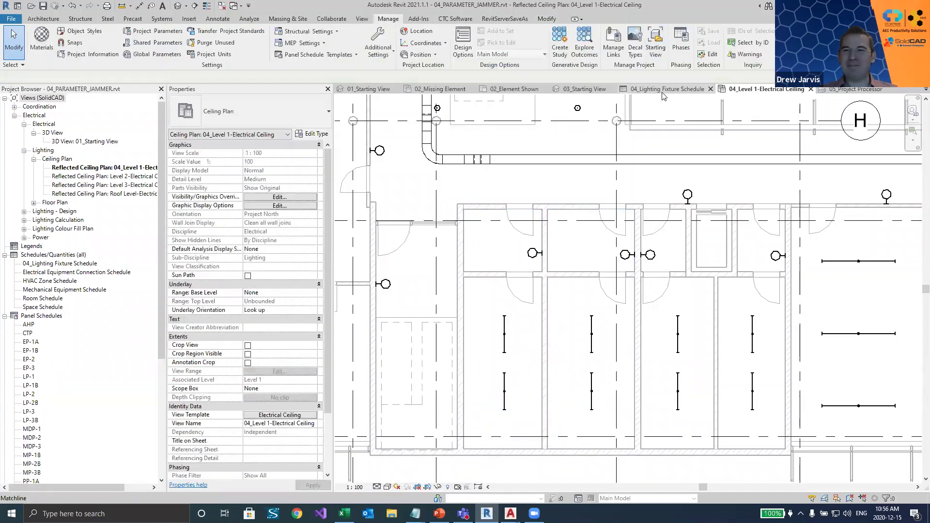
Examine the scheduled fields of the 04_Lighting Fixture Schedule, including Identity Type Mark and Schedule Description, and close the properties without changes
{"action": "left_click", "coordinate": [663, 91]}
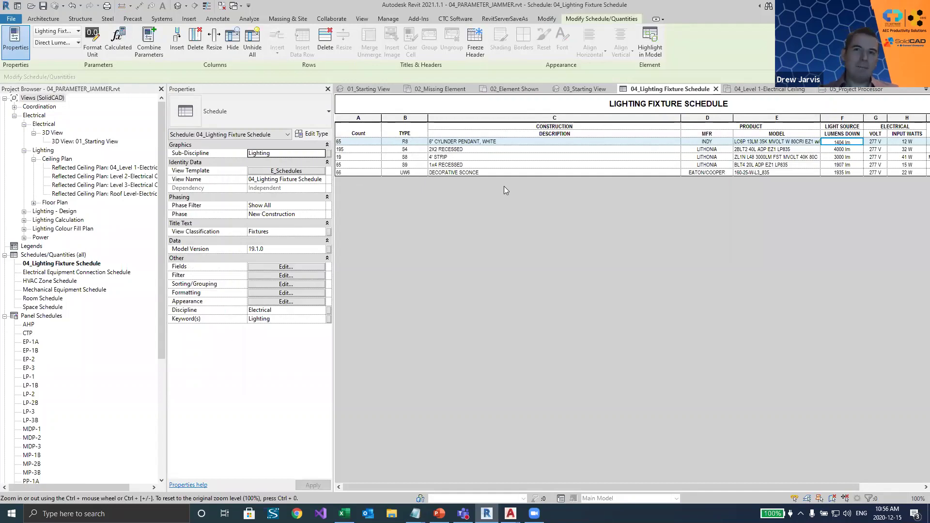
{"action": "left_click", "coordinate": [299, 270]}
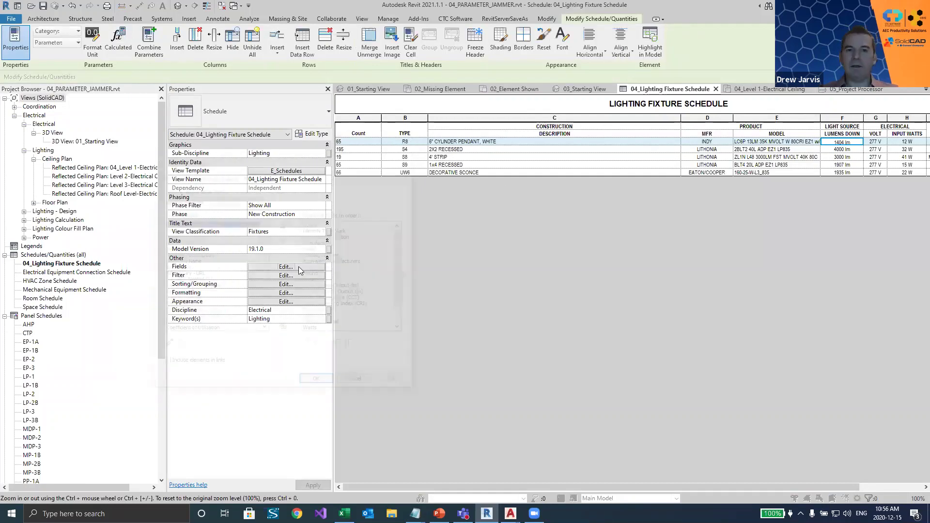
{"action": "left_click", "coordinate": [300, 266]}
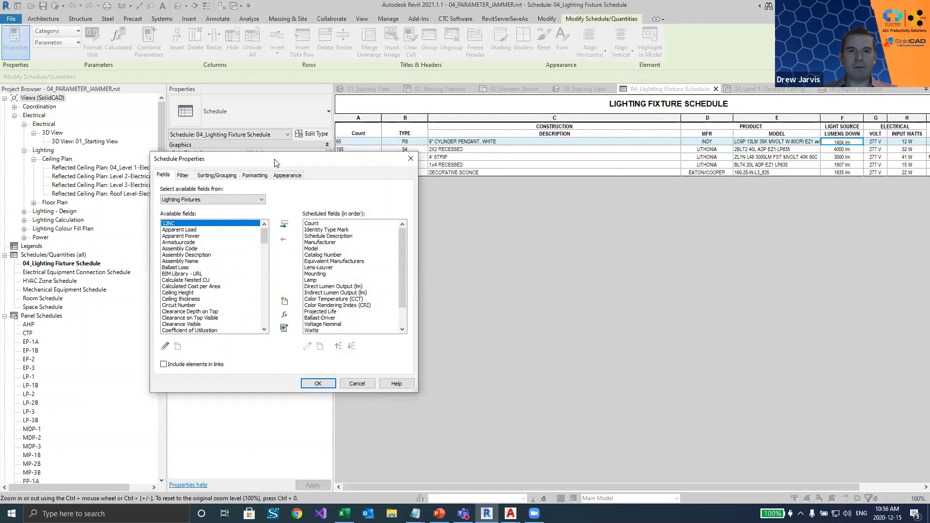
{"action": "left_click_drag", "start_coordinate": [274, 163], "coordinate": [493, 204]}
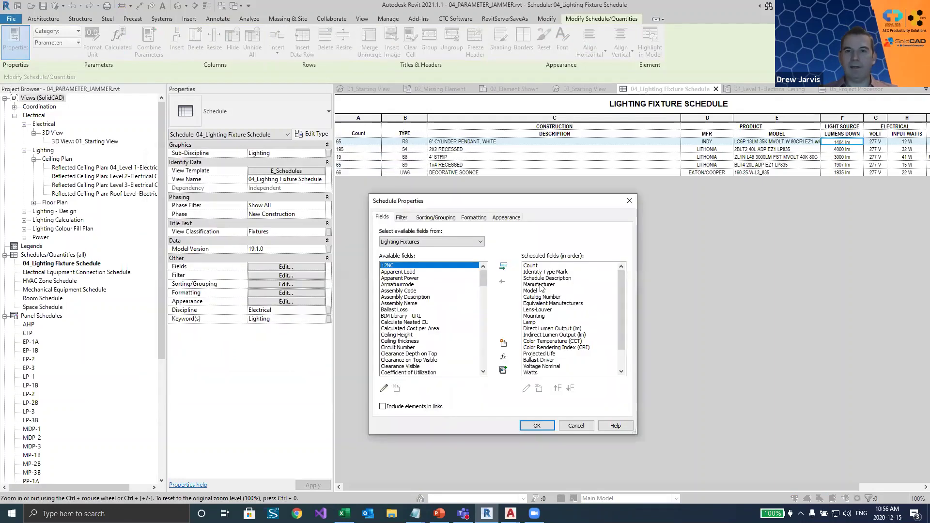
{"action": "left_click", "coordinate": [549, 272]}
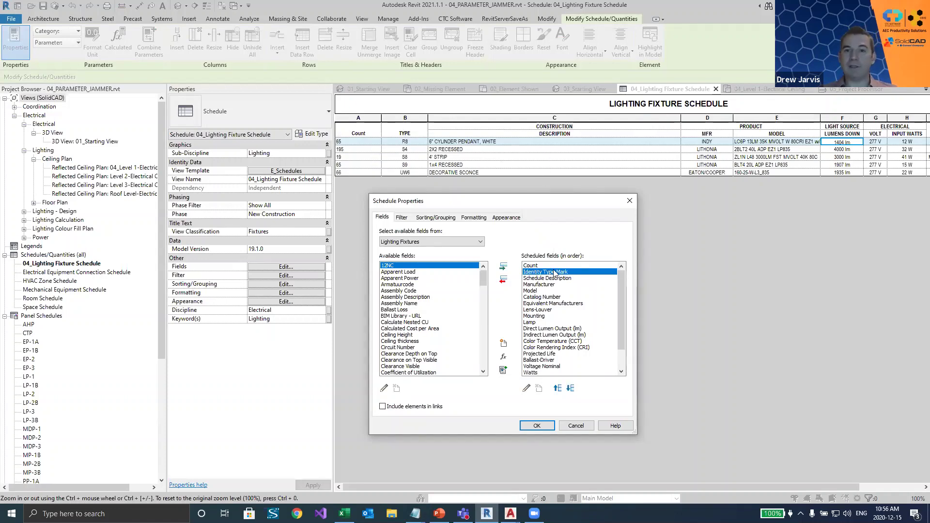
{"action": "left_click", "coordinate": [556, 279]}
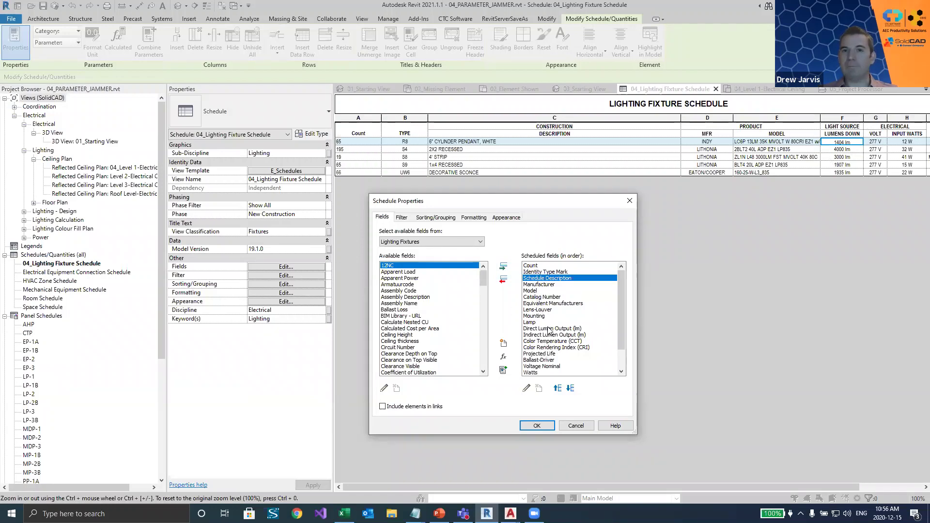
{"action": "left_click", "coordinate": [629, 200]}
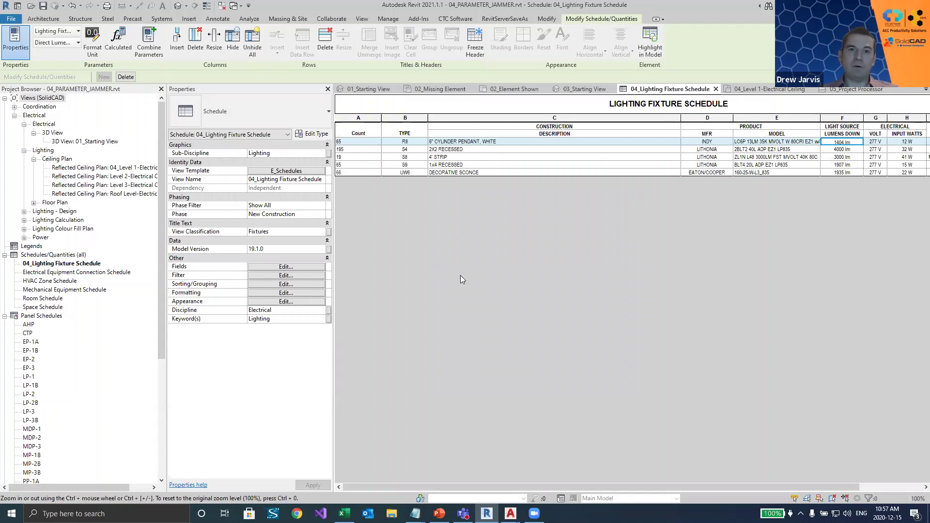
Change the eight 4' strip fixtures in the Level 1 ceiling plan to L1170 1 xLED15S_830 and check their count in the lighting fixture schedule
{"action": "left_click", "coordinate": [763, 89]}
{"action": "left_click_drag", "start_coordinate": [483, 472], "coordinate": [772, 302]}
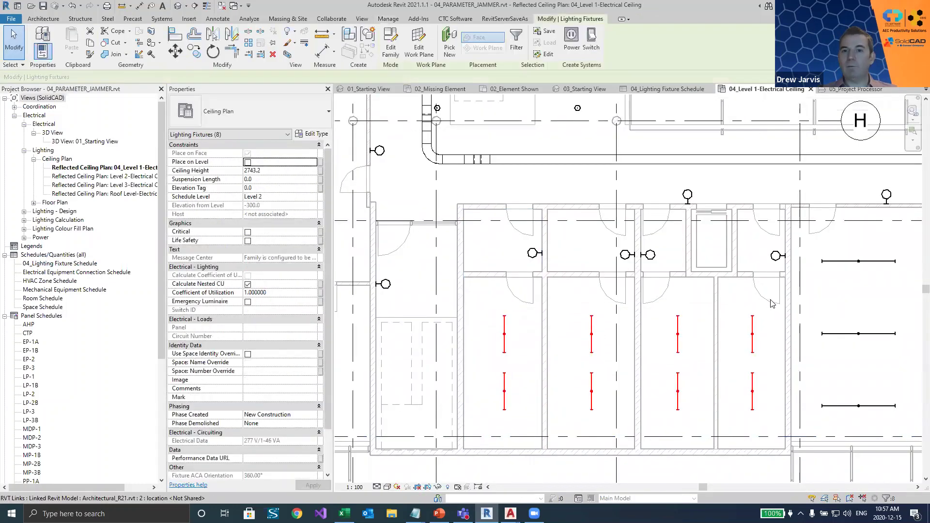
{"action": "left_click", "coordinate": [270, 117]}
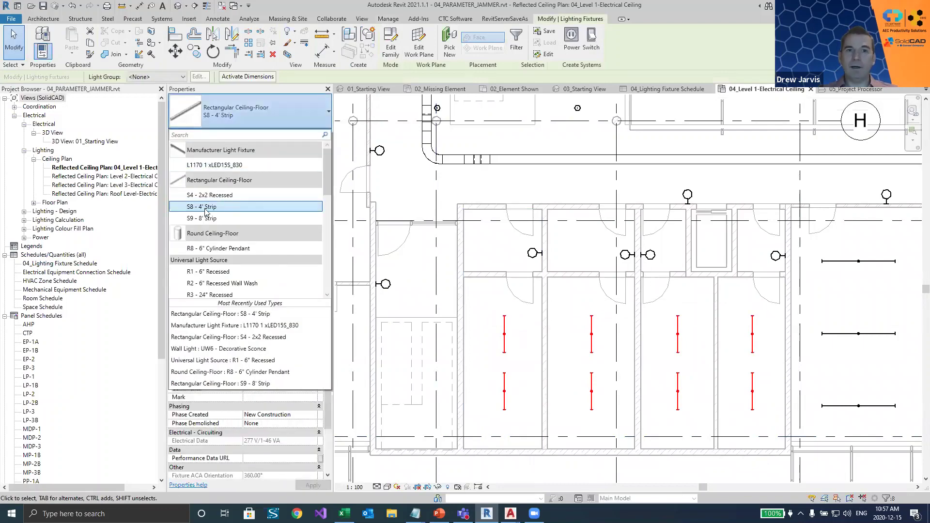
{"action": "left_click", "coordinate": [243, 168]}
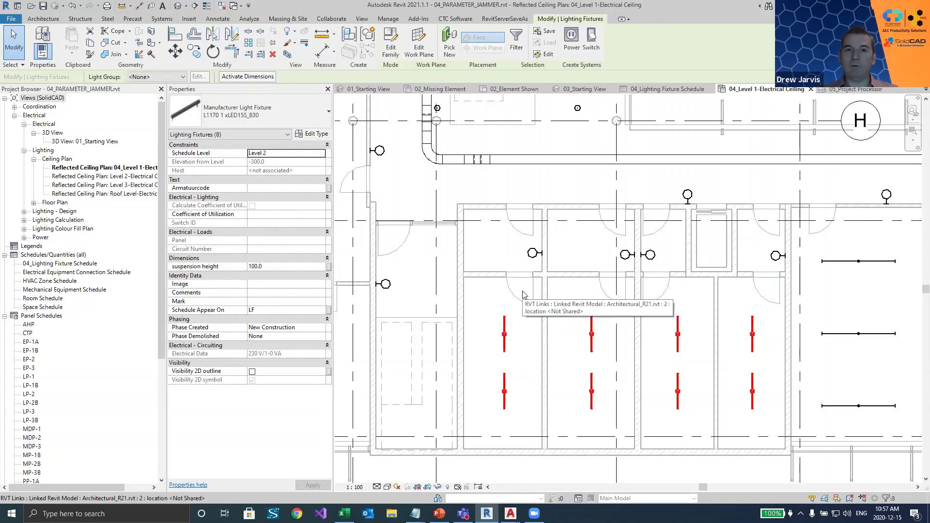
{"action": "left_click", "coordinate": [483, 298]}
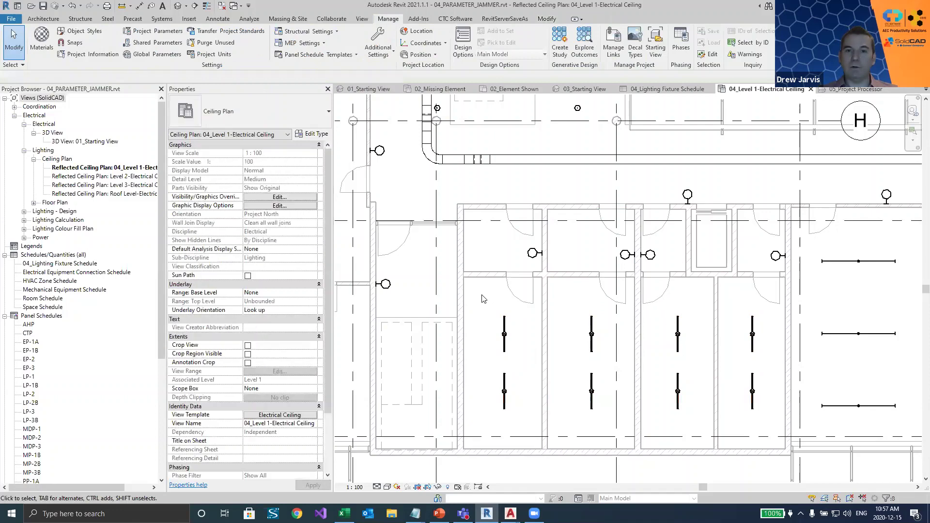
{"action": "left_click", "coordinate": [667, 92]}
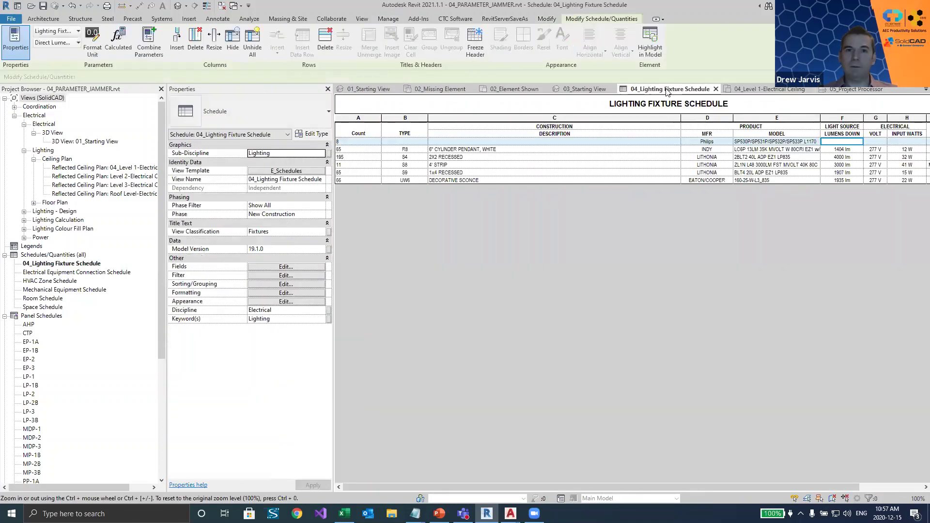
{"action": "left_click", "coordinate": [346, 142]}
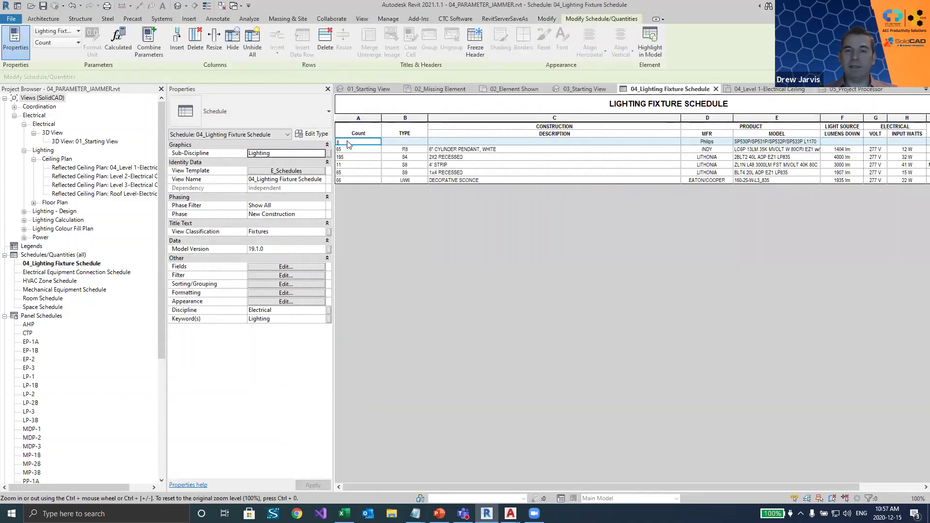
Check the type, description, manufacturer and model cells of the Philips fixture row in the lighting fixture schedule
{"action": "left_click", "coordinate": [413, 141]}
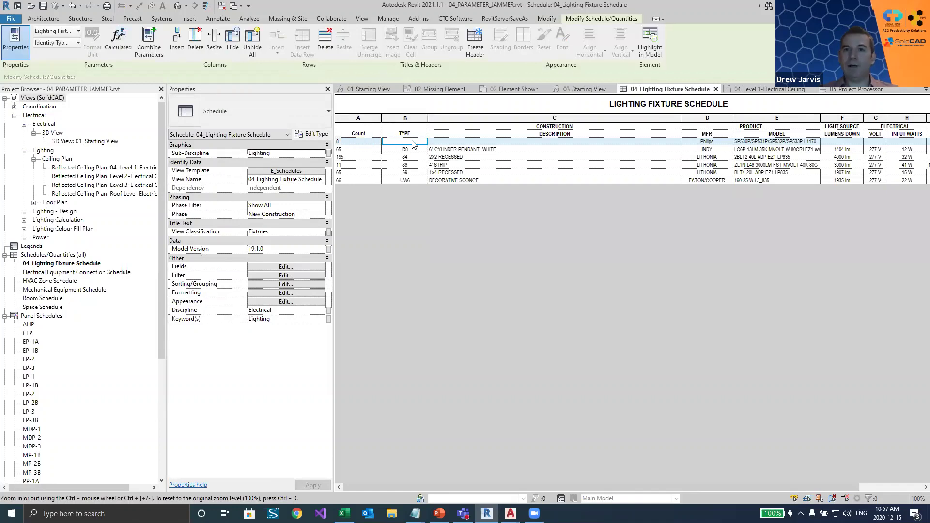
{"action": "left_click", "coordinate": [463, 142]}
{"action": "left_click", "coordinate": [703, 142]}
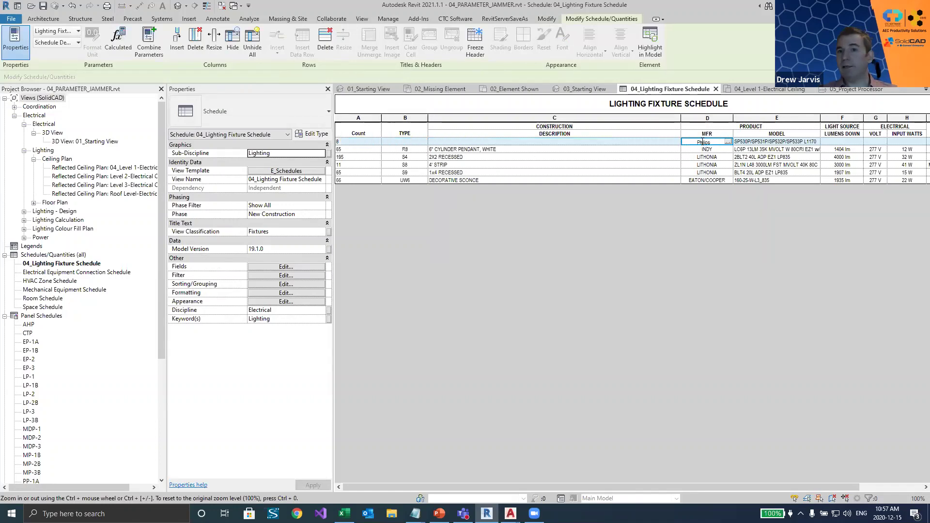
{"action": "left_click", "coordinate": [764, 142]}
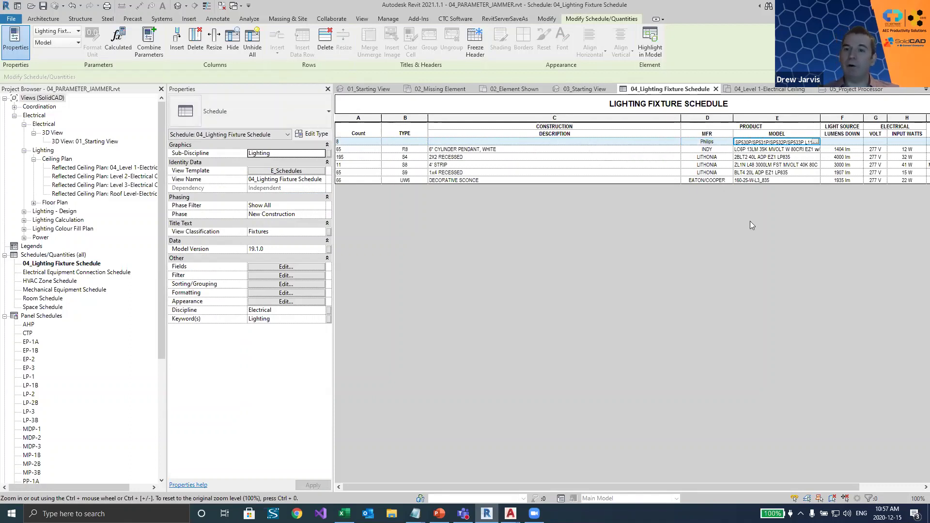
{"action": "left_click_drag", "start_coordinate": [778, 485], "coordinate": [707, 487]}
Inspect the parameter properties of the scheduled field Identity Type Mark and close the schedule properties without changes
{"action": "left_click", "coordinate": [287, 268]}
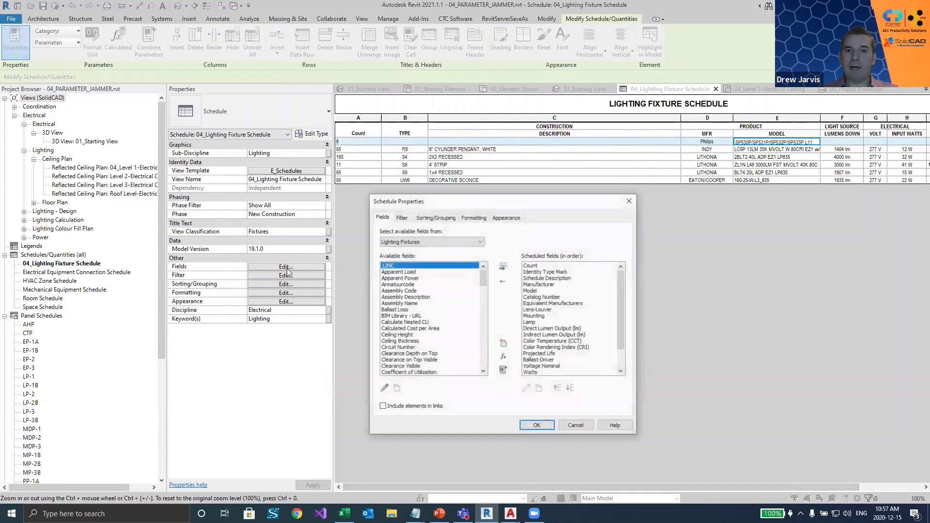
{"action": "left_click", "coordinate": [543, 273]}
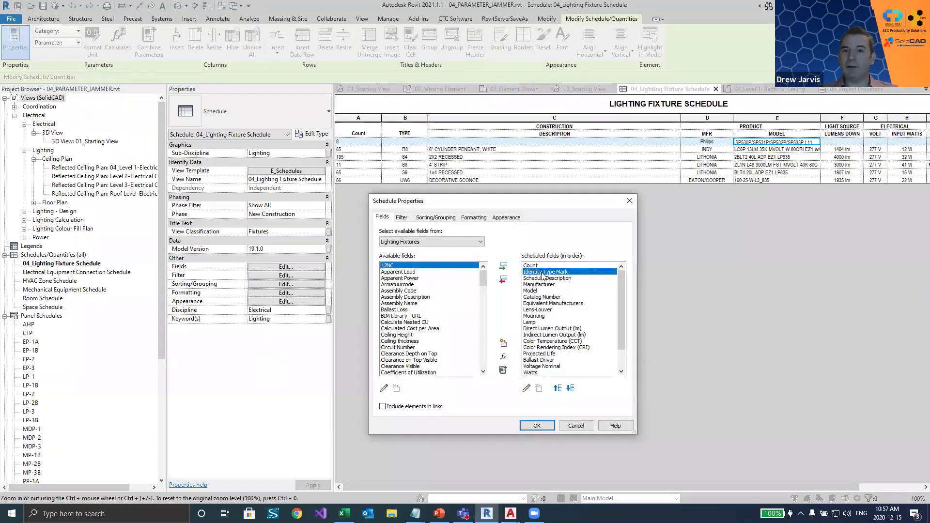
{"action": "left_click", "coordinate": [526, 389]}
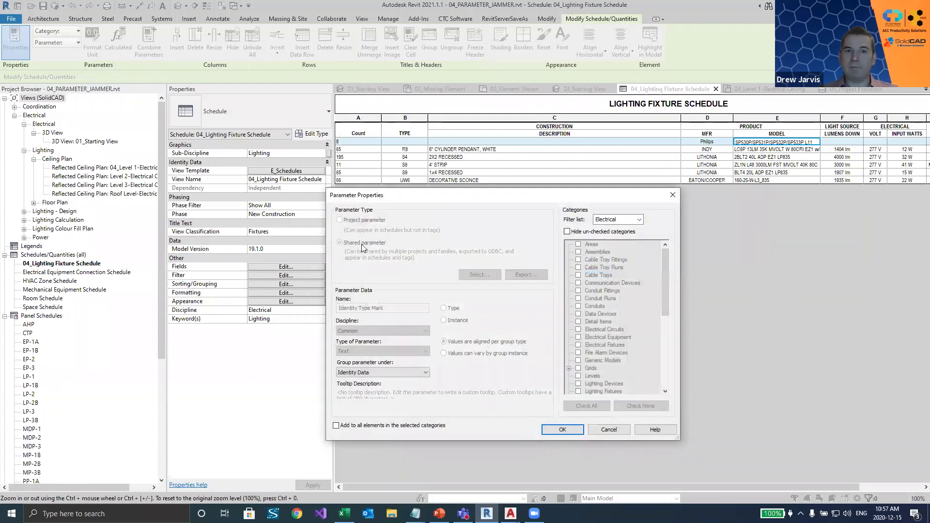
{"action": "left_click", "coordinate": [609, 429]}
{"action": "left_click", "coordinate": [581, 424]}
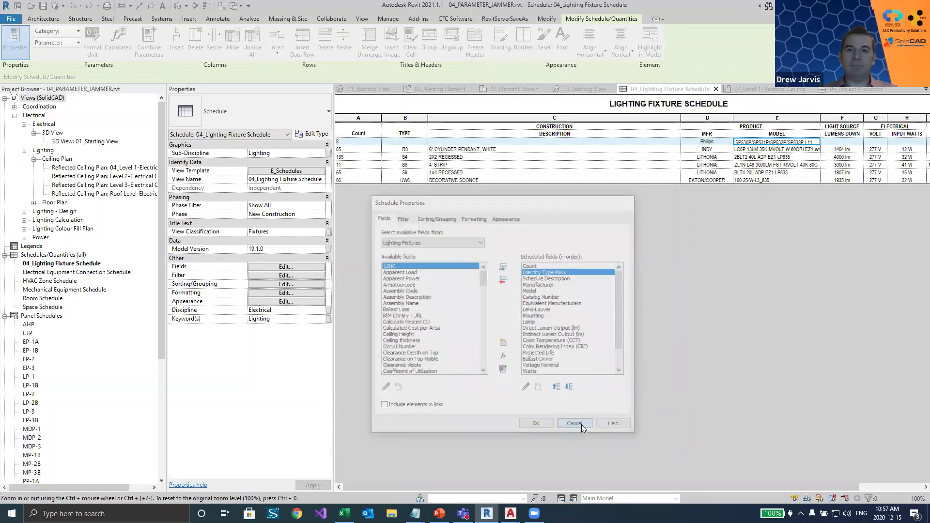
Open the Manufacturer Light Fixture family for editing from the Level 1 ceiling plan and review its family type parameters
{"action": "left_click", "coordinate": [762, 89]}
{"action": "left_click", "coordinate": [504, 320]}
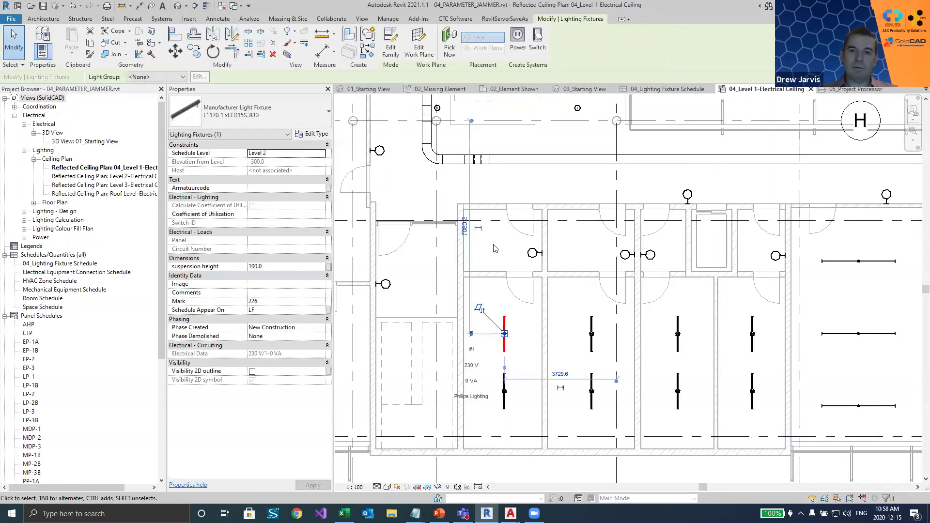
{"action": "left_click", "coordinate": [392, 46]}
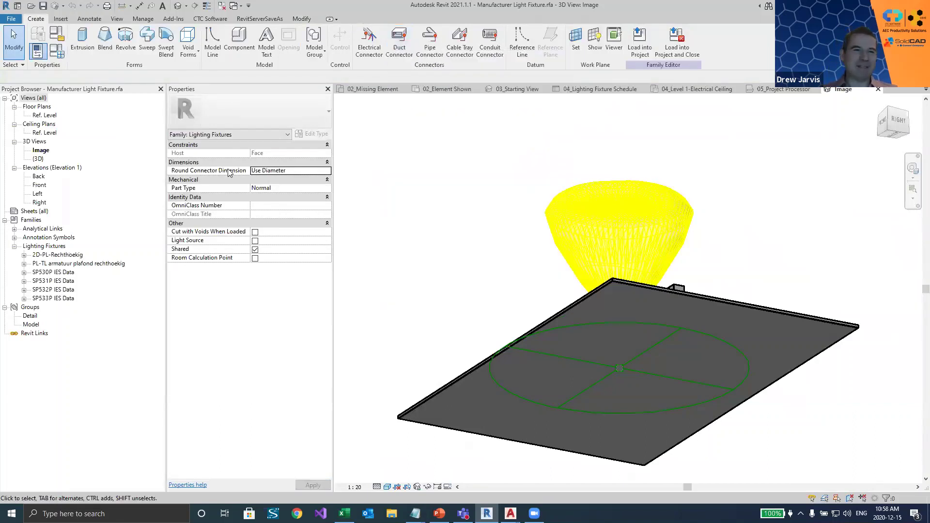
{"action": "left_click", "coordinate": [62, 55]}
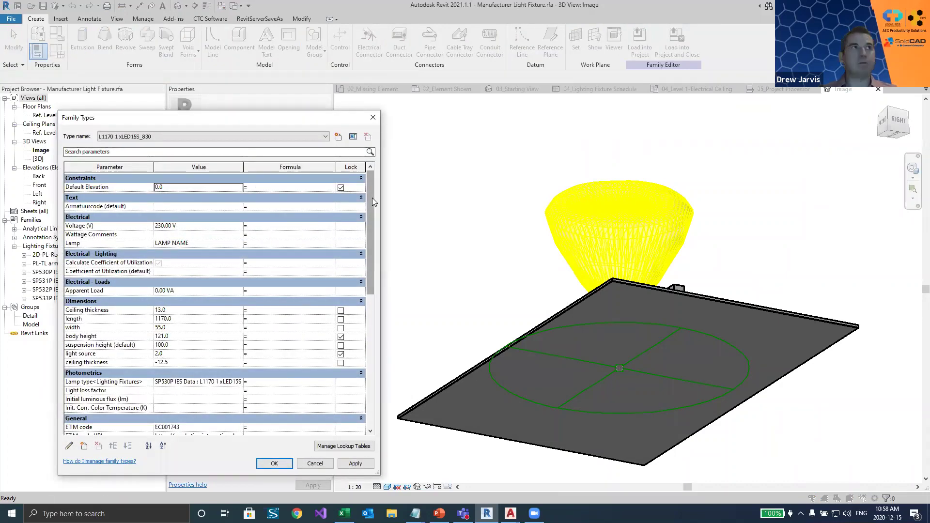
{"action": "left_click_drag", "start_coordinate": [372, 198], "coordinate": [358, 341]}
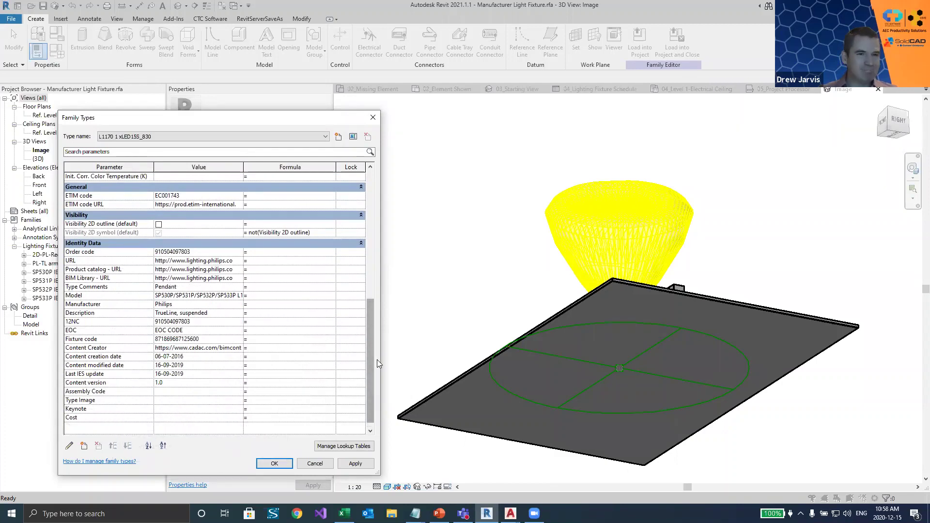
{"action": "mouse_move", "coordinate": [372, 361]}
{"action": "left_mouse_down"}
{"action": "mouse_move", "coordinate": [372, 210]}
{"action": "mouse_move", "coordinate": [367, 353]}
{"action": "left_mouse_up"}
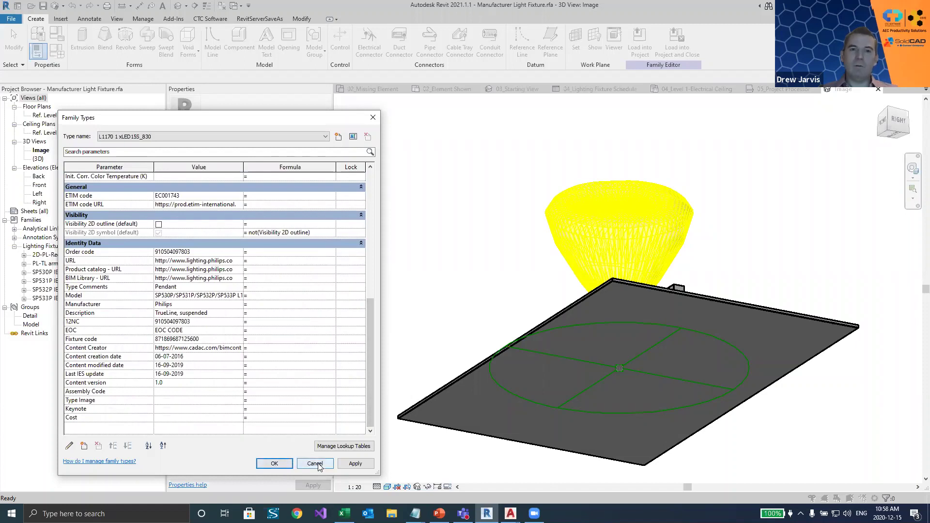
Try adding the shared type parameter Identity Type Mark from the Identity Data group, then discard it and close the family
{"action": "left_click", "coordinate": [85, 446]}
{"action": "left_click", "coordinate": [196, 190]}
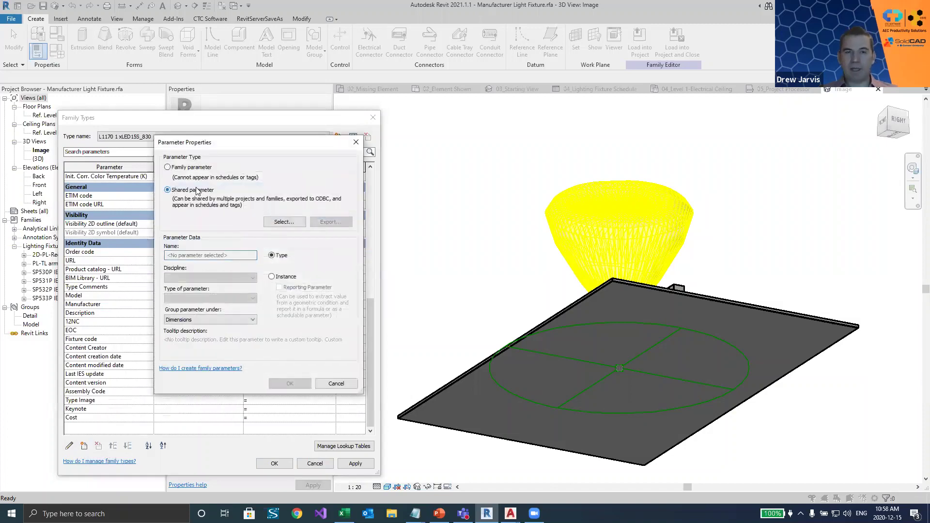
{"action": "left_click", "coordinate": [297, 221]}
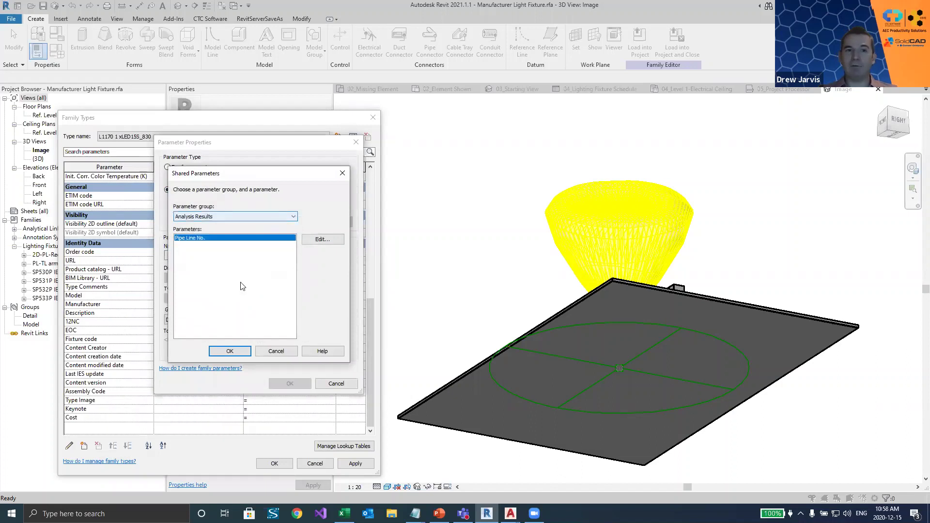
{"action": "left_click", "coordinate": [256, 214]}
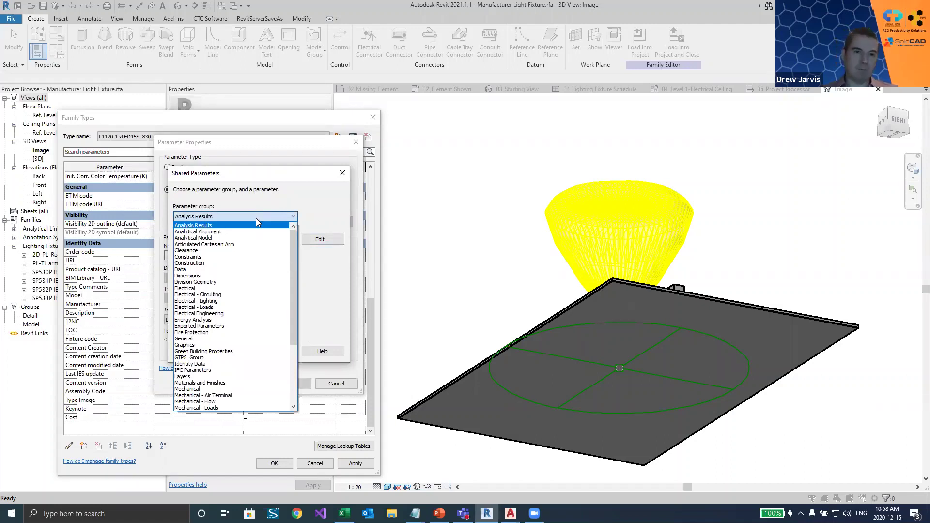
{"action": "left_click", "coordinate": [249, 364]}
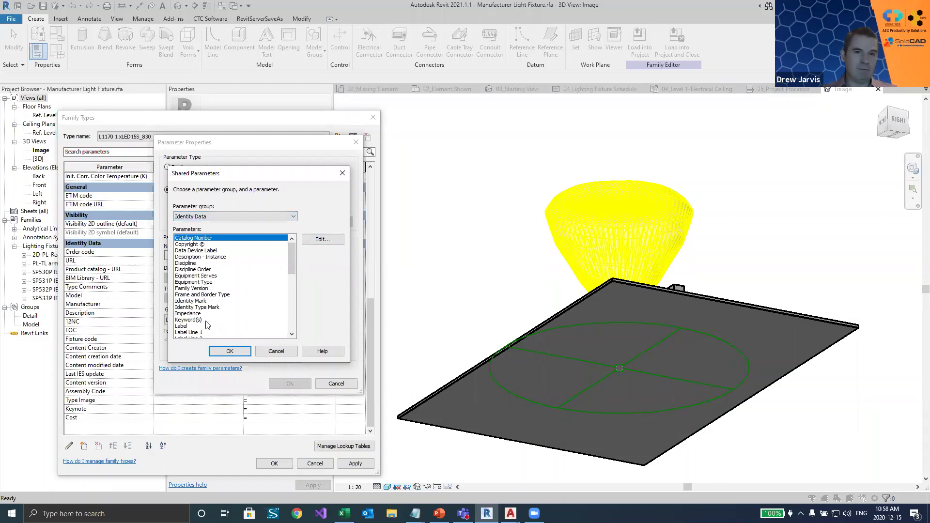
{"action": "left_click", "coordinate": [194, 307]}
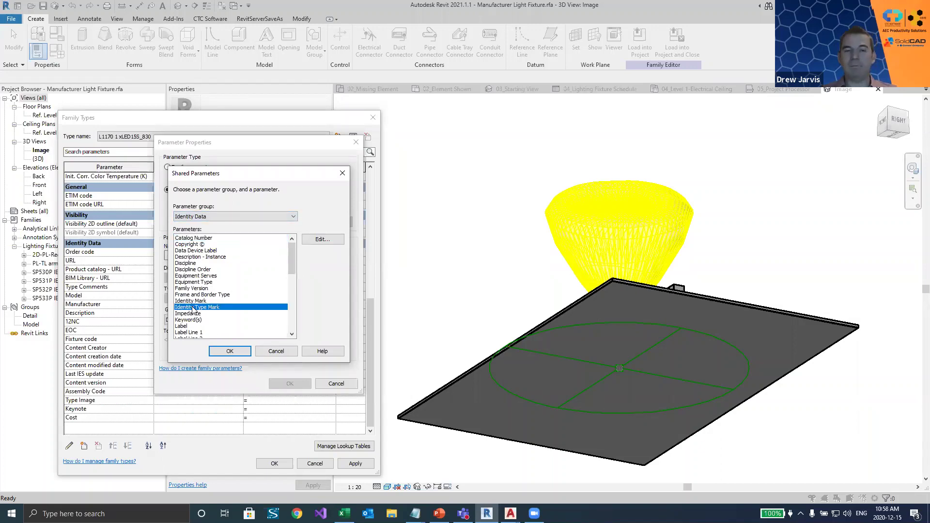
{"action": "left_click", "coordinate": [229, 351]}
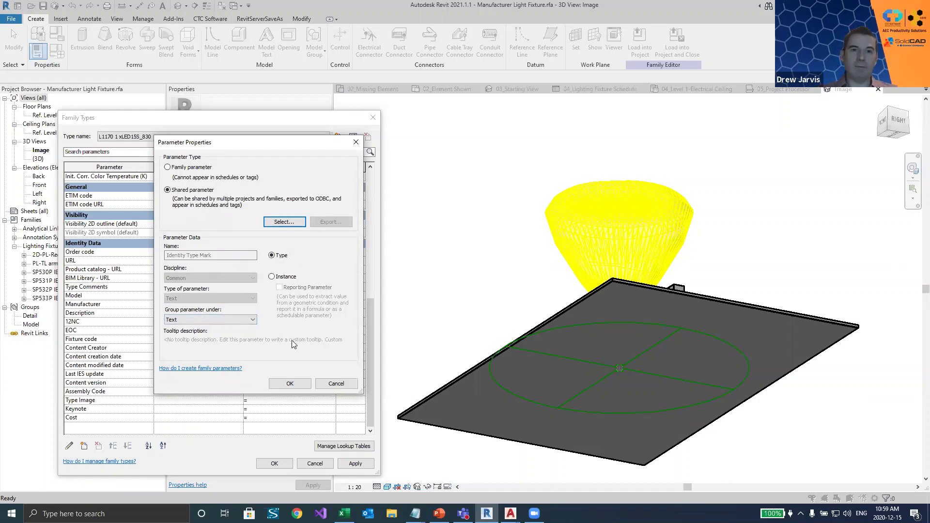
{"action": "left_click", "coordinate": [298, 383]}
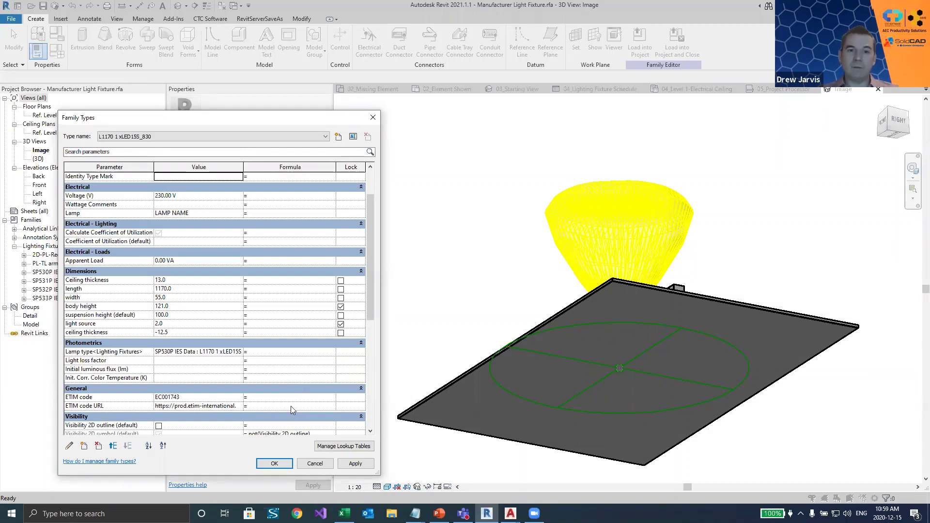
{"action": "left_click", "coordinate": [317, 464]}
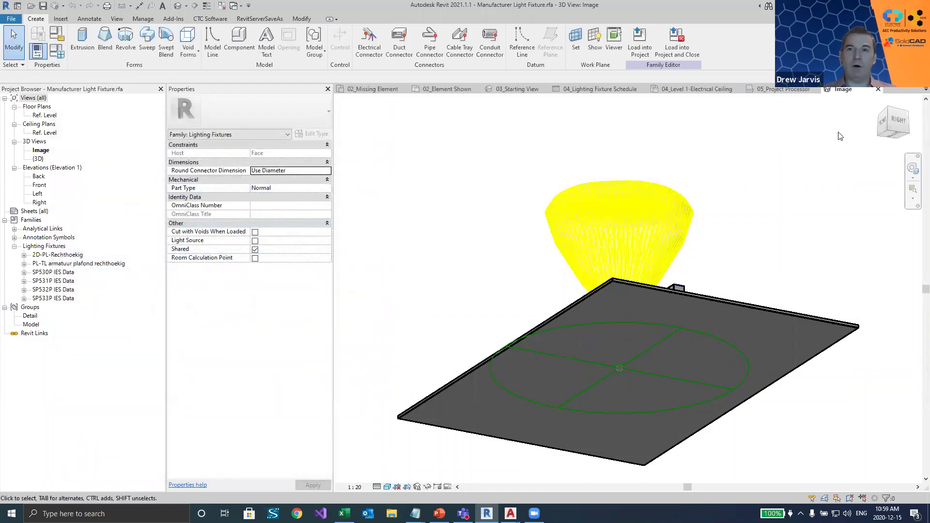
{"action": "left_click", "coordinate": [878, 90]}
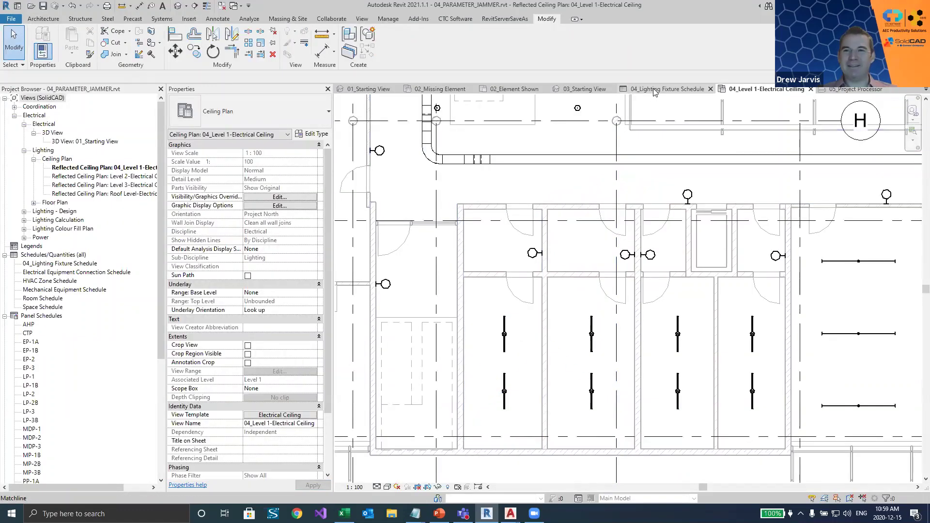
Return to the Type cell of the Philips row in the 04_Lighting Fixture Schedule and start Parameter Jammer
{"action": "left_click", "coordinate": [667, 89]}
{"action": "left_click", "coordinate": [413, 141]}
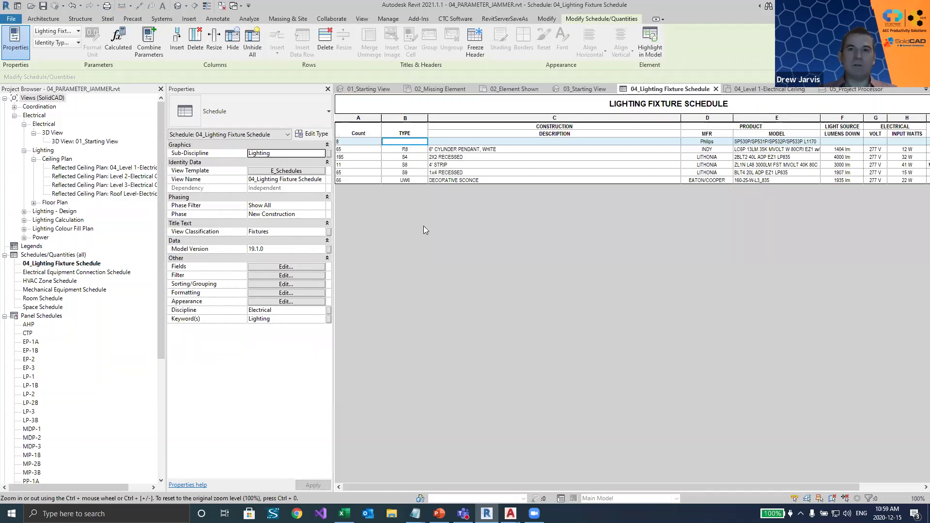
{"action": "left_click", "coordinate": [455, 22]}
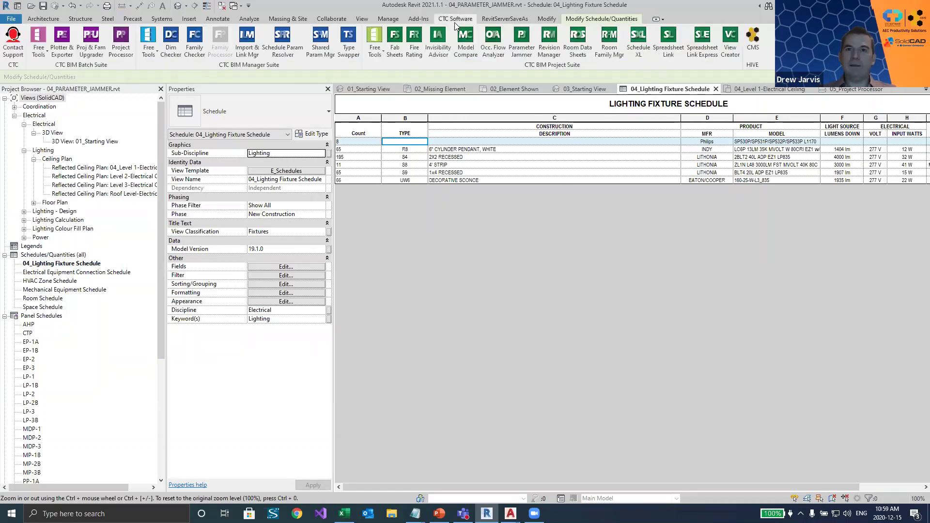
{"action": "left_click", "coordinate": [522, 53]}
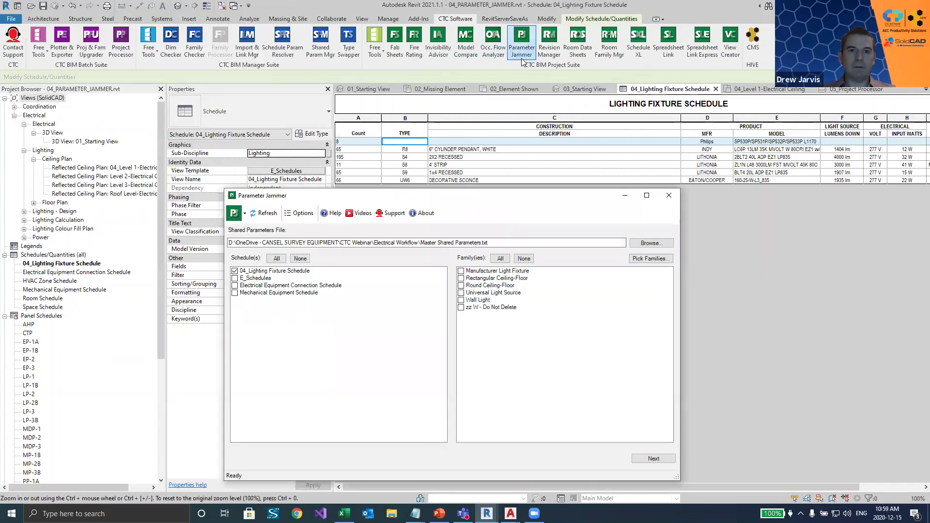
Choose the 04_Lighting Fixture Schedule and the Manufacturer Light Fixture family in Parameter Jammer, and proceed to the parameter mapping
{"action": "left_click", "coordinate": [235, 271]}
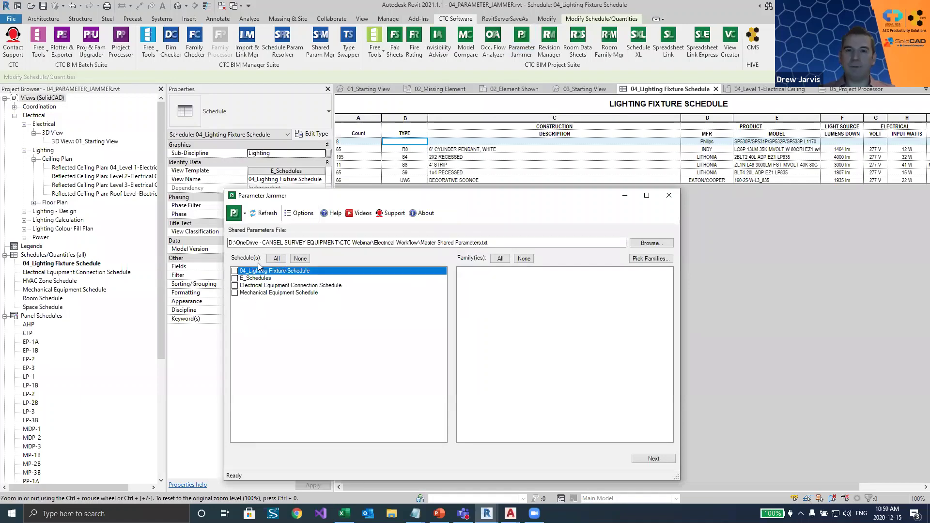
{"action": "left_click", "coordinate": [440, 242]}
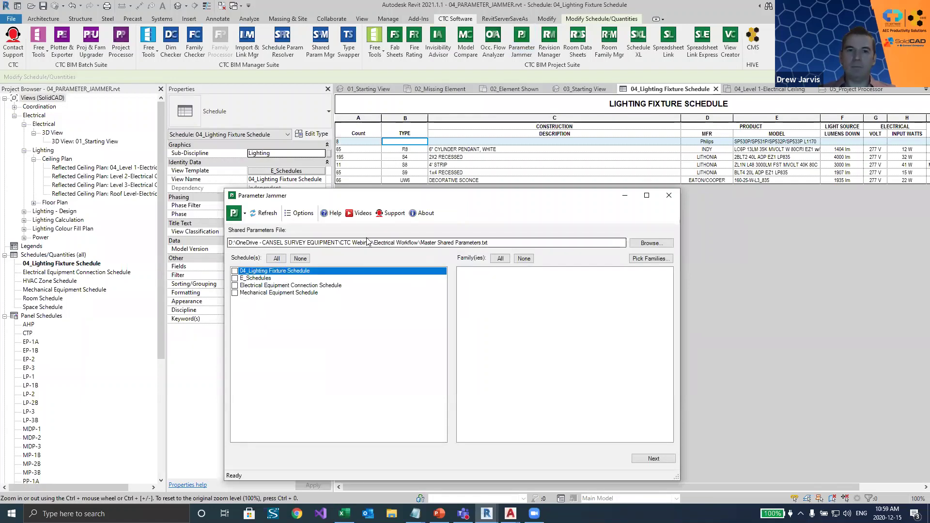
{"action": "key", "text": "ctrl+a"}
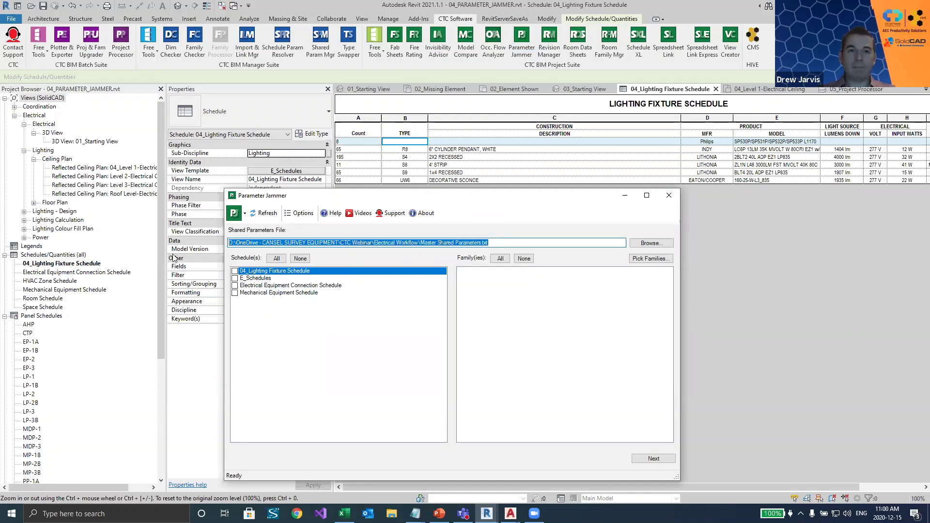
{"action": "left_click", "coordinate": [235, 271]}
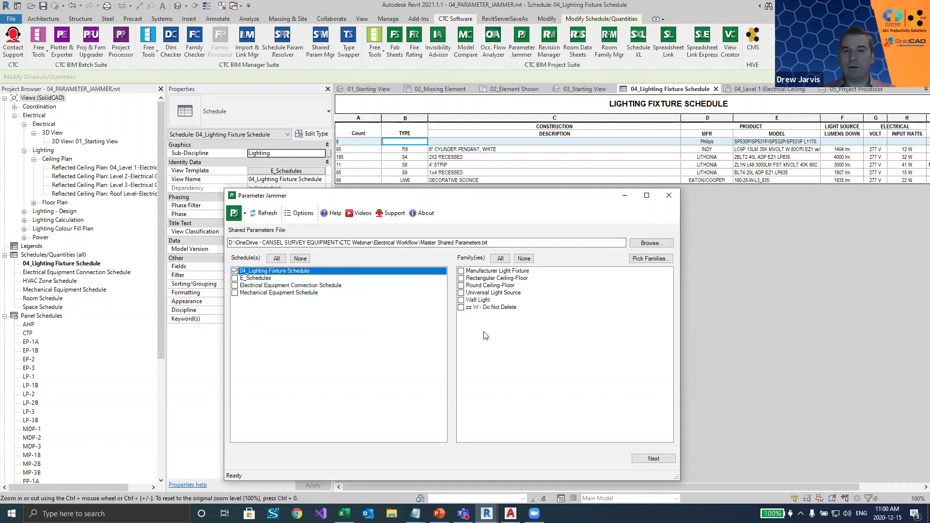
{"action": "left_click", "coordinate": [461, 271]}
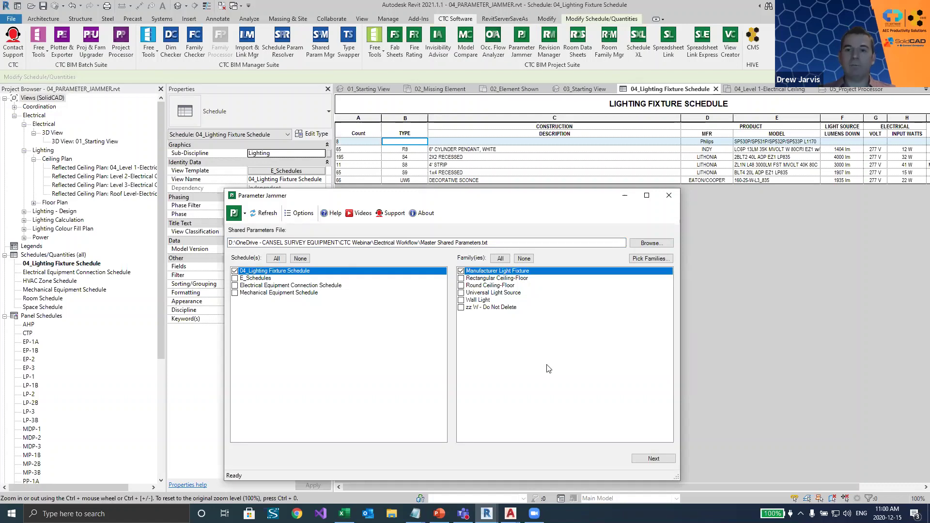
{"action": "left_click", "coordinate": [652, 459]}
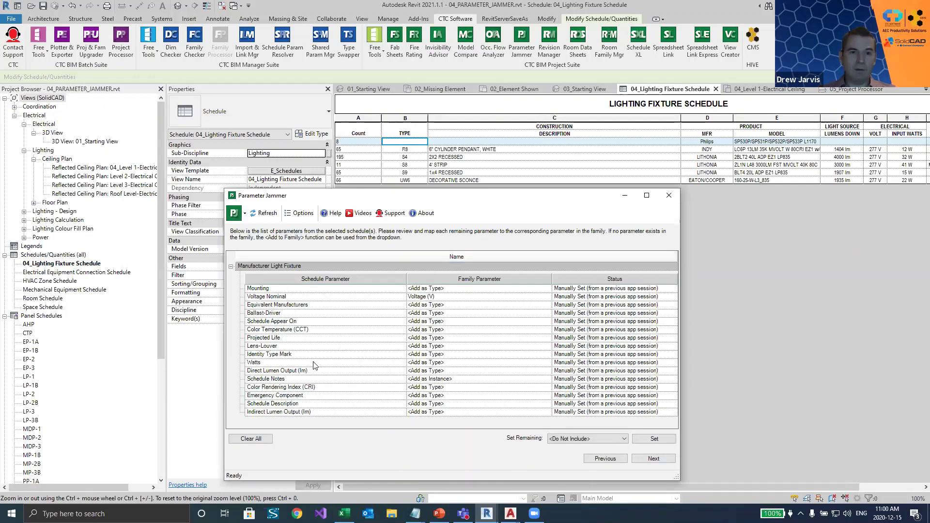
Review the Identity Type Mark and Schedule Description mappings, keep both as <Add as Type>, and apply all mapped parameters to the family
{"action": "left_click", "coordinate": [309, 356]}
{"action": "left_click", "coordinate": [410, 355]}
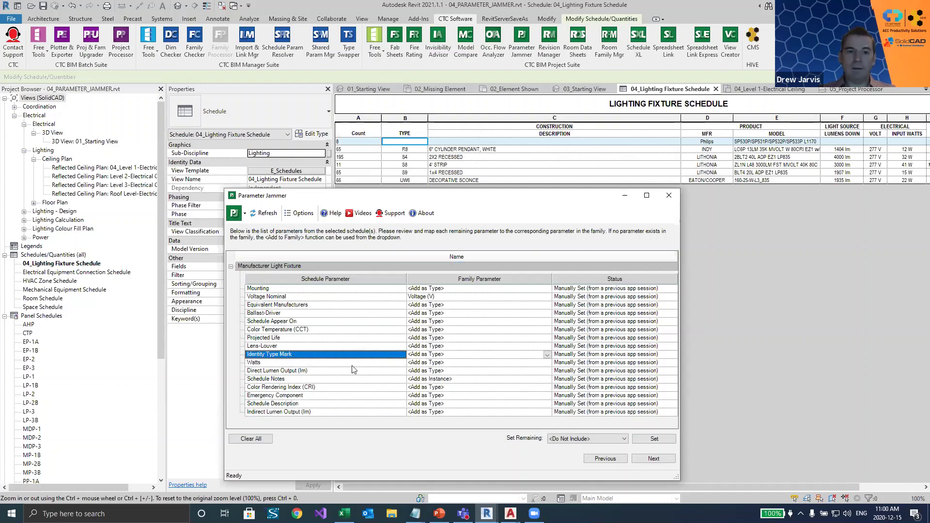
{"action": "left_click", "coordinate": [460, 404]}
{"action": "left_click", "coordinate": [339, 449]}
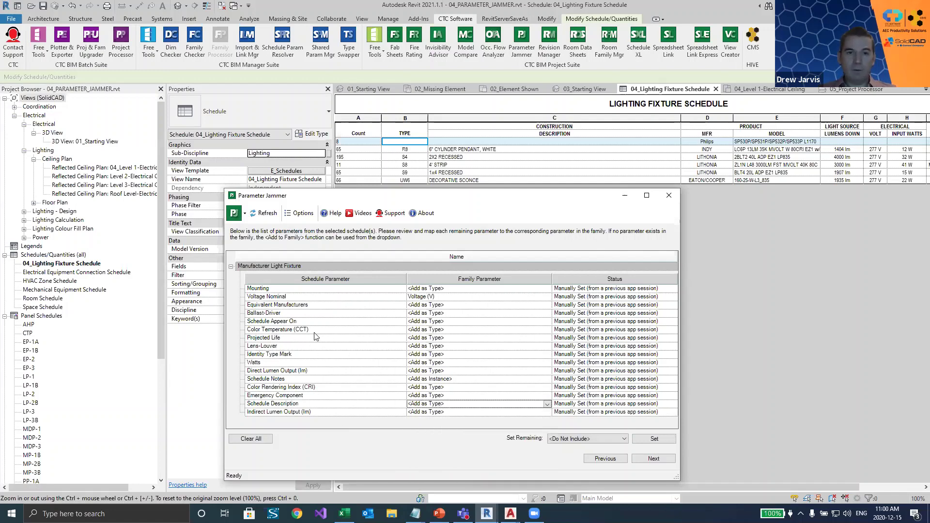
{"action": "left_click", "coordinate": [459, 354]}
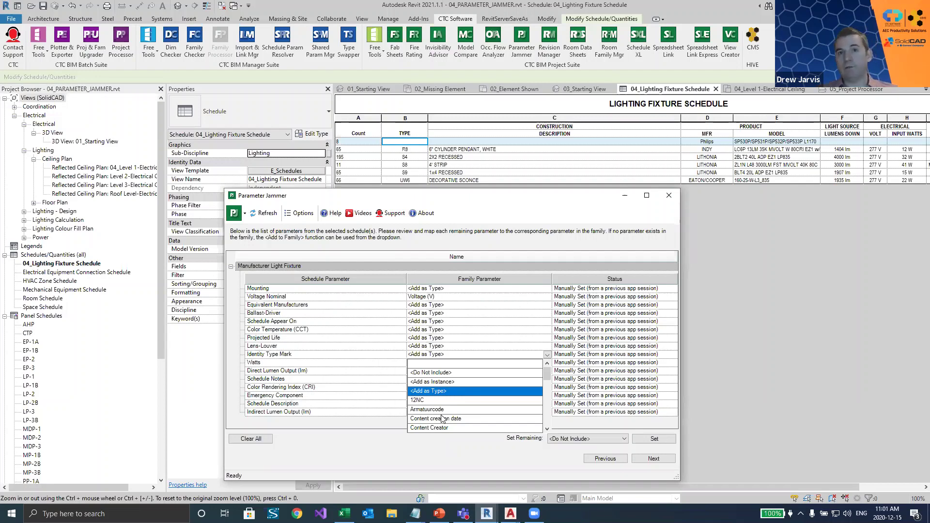
{"action": "left_click", "coordinate": [390, 462]}
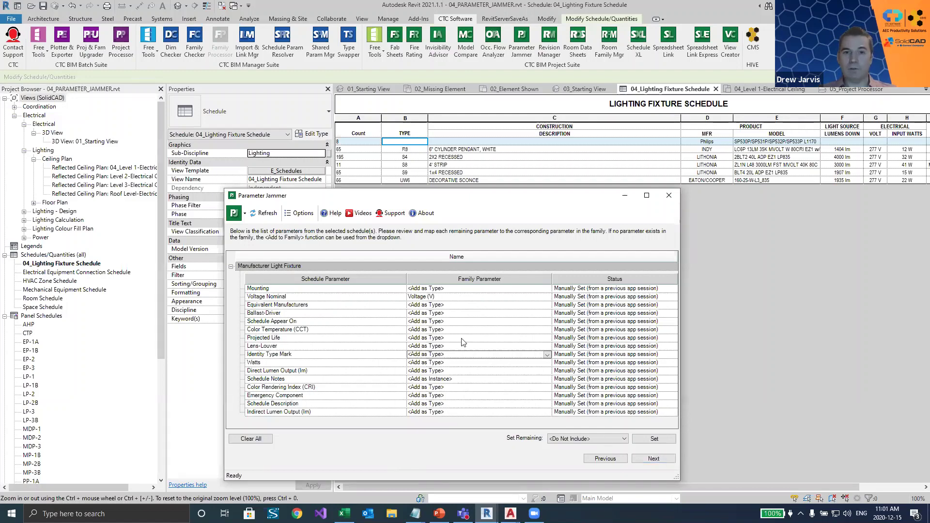
{"action": "left_click", "coordinate": [654, 459]}
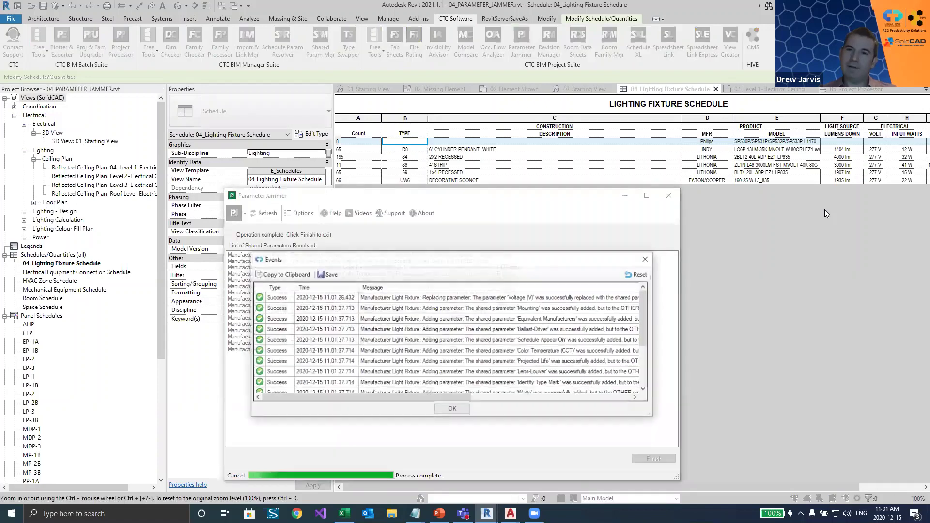
Dismiss the event log, finish Parameter Jammer, and return to the Philips row's Description cell in the lighting fixture schedule
{"action": "left_click", "coordinate": [452, 409]}
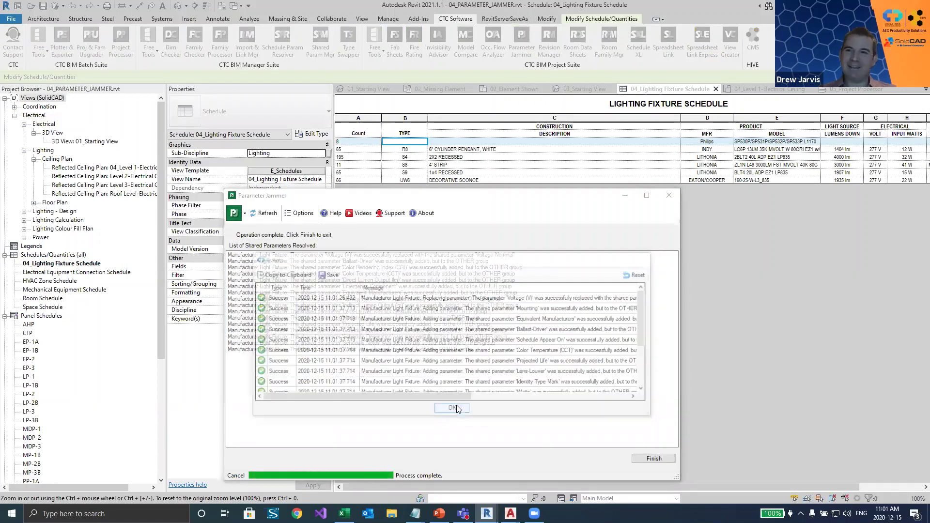
{"action": "left_click", "coordinate": [654, 459]}
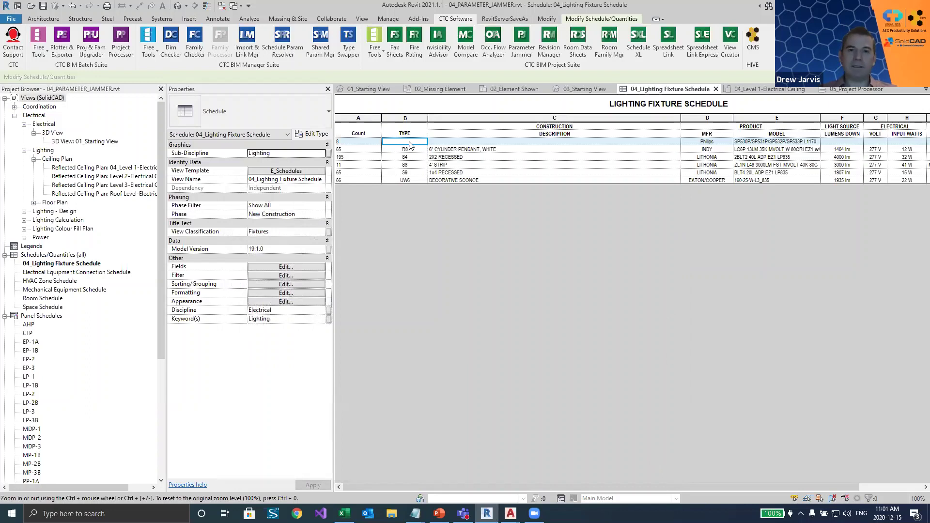
{"action": "left_click", "coordinate": [447, 145]}
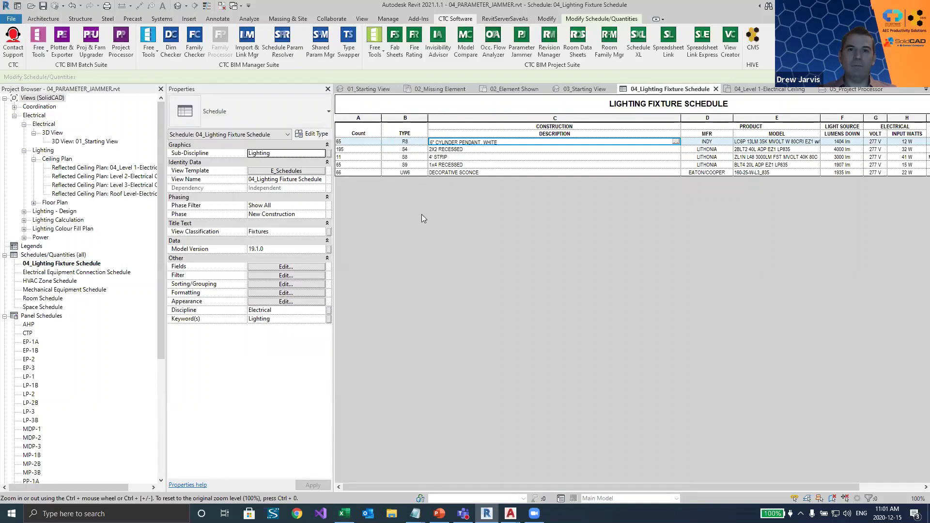
In the 04_Level 1-Electrical Ceiling plan, select the eight linear fixtures in the small rooms and set their type's Schedule Appear On to LF
{"action": "left_click", "coordinate": [768, 89]}
{"action": "left_click", "coordinate": [504, 346]}
{"action": "left_click_drag", "start_coordinate": [481, 297], "coordinate": [777, 428]}
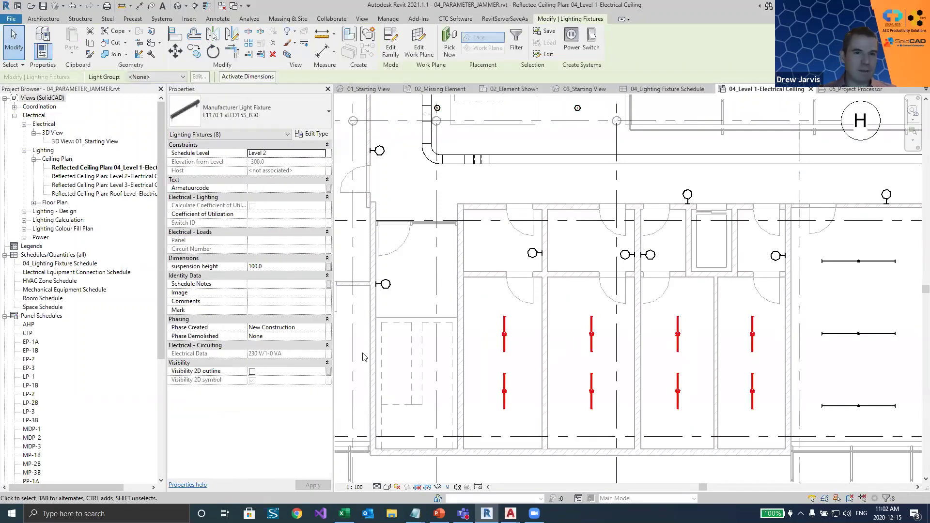
{"action": "left_click", "coordinate": [313, 133]}
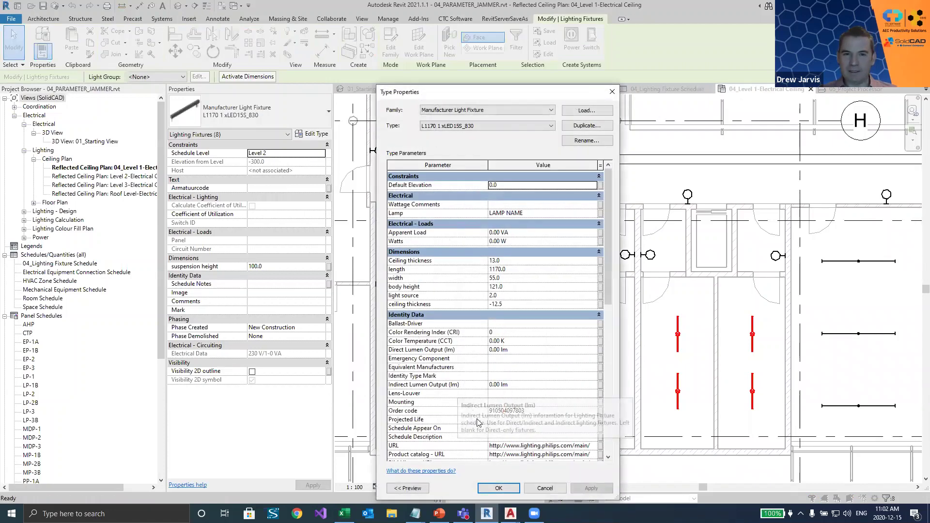
{"action": "left_click", "coordinate": [538, 430]}
{"action": "type", "text": "LF"}
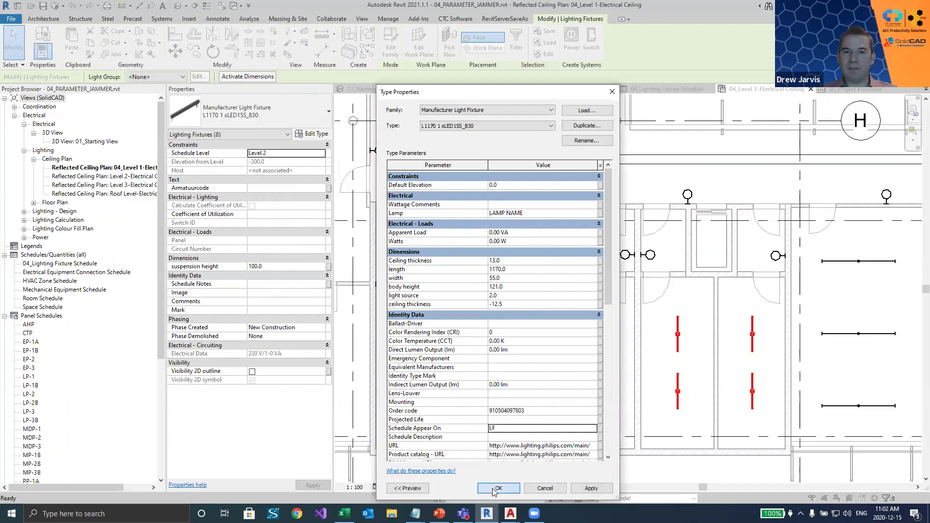
{"action": "left_click", "coordinate": [495, 489]}
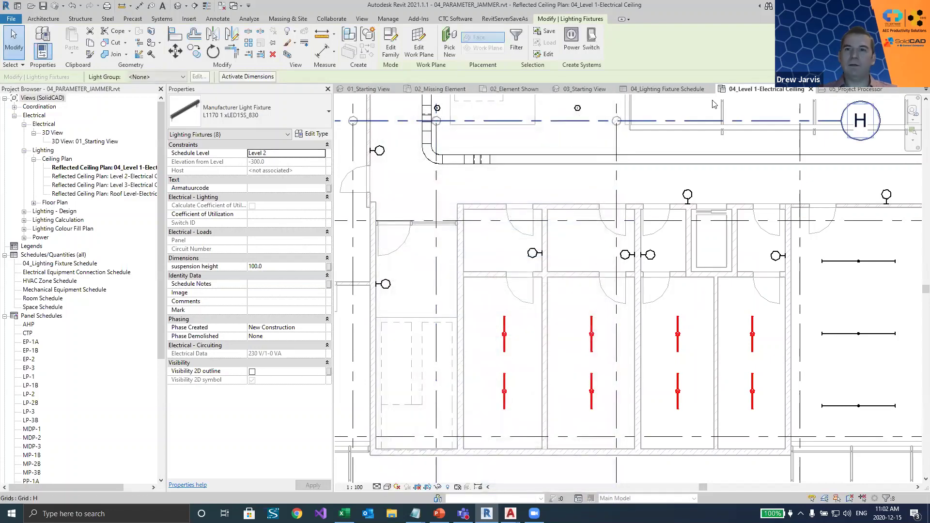
Return to the 04_Lighting Fixture Schedule and review its filter settings without changing them
{"action": "left_click", "coordinate": [665, 91]}
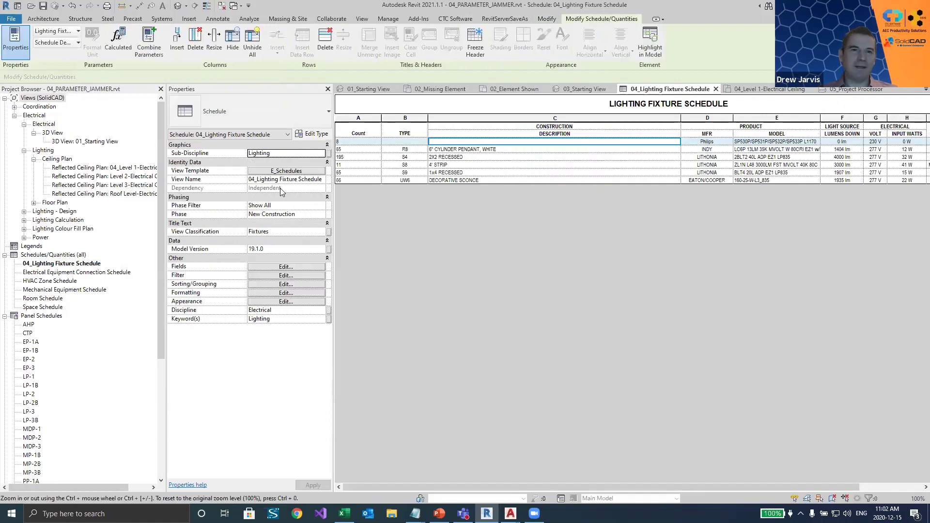
{"action": "left_click", "coordinate": [269, 275]}
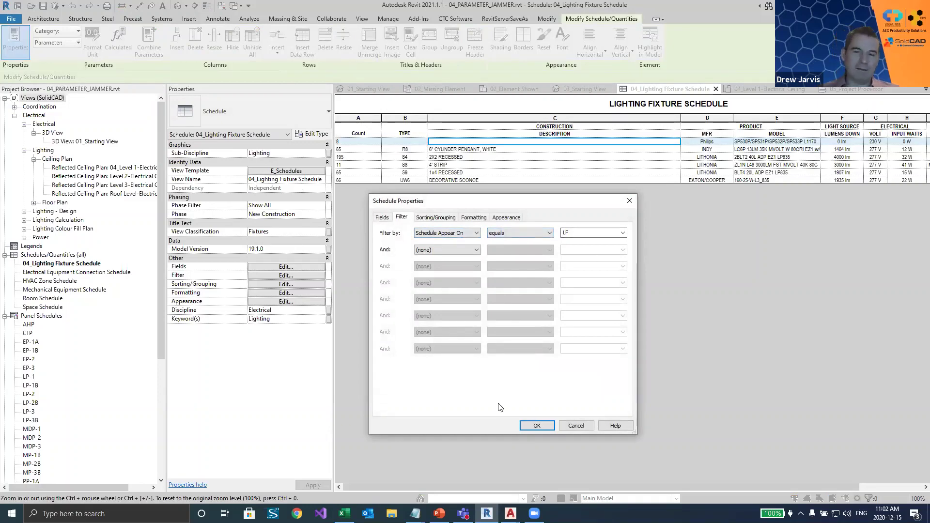
{"action": "left_click", "coordinate": [537, 426]}
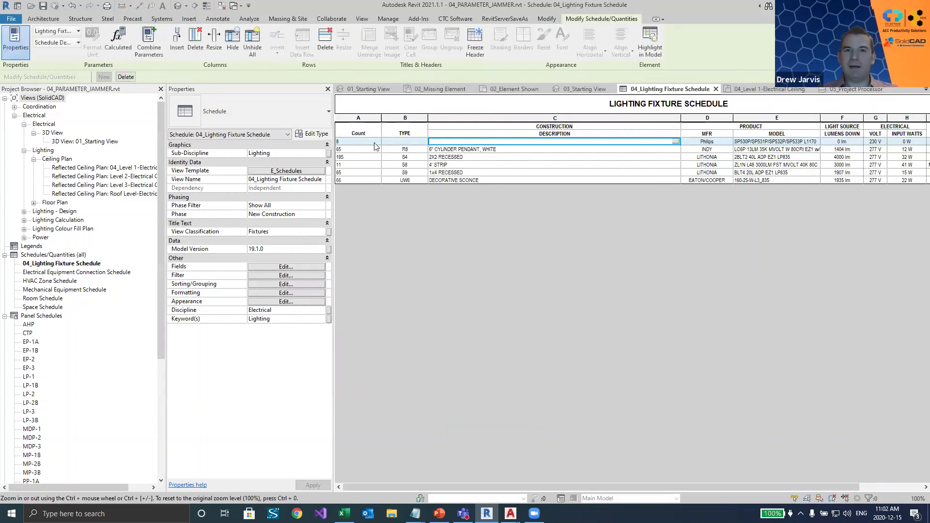
Set the Type value of the Philips fixture row to S1 and apply it to all elements of that type
{"action": "left_click", "coordinate": [351, 142]}
{"action": "left_click", "coordinate": [403, 141]}
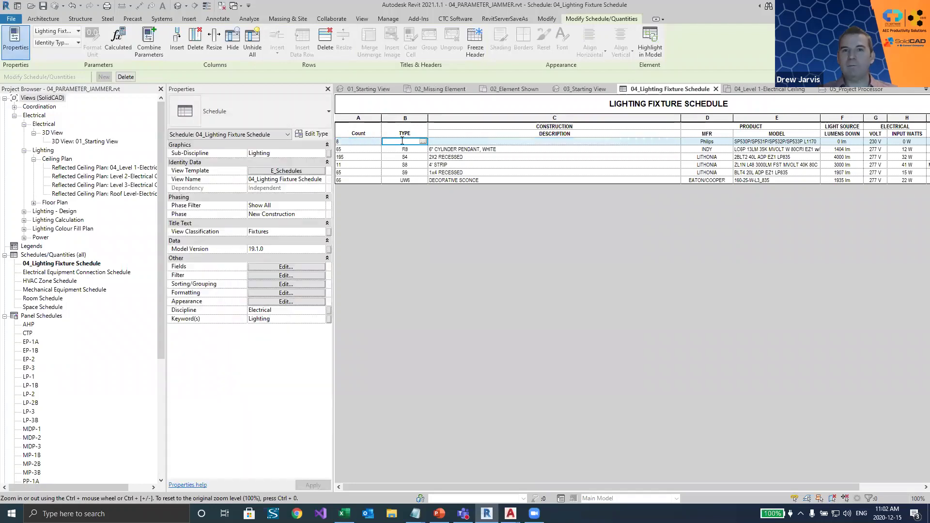
{"action": "type", "text": "ffffffff"}
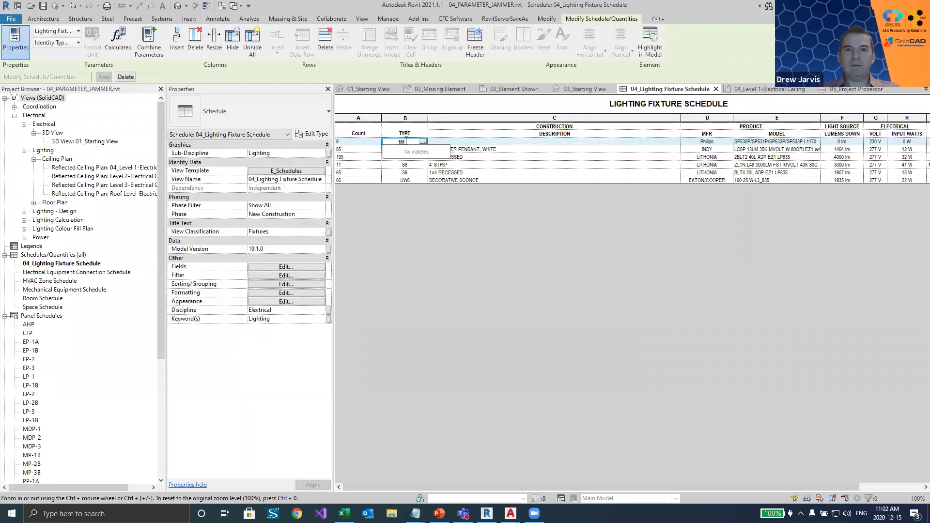
{"action": "key", "text": "BackSpace"}
{"action": "key", "text": "BackSpace"}
{"action": "key", "text": "BackSpace"}
{"action": "key", "text": "BackSpace"}
{"action": "key", "text": "BackSpace"}
{"action": "key", "text": "BackSpace"}
{"action": "key", "text": "BackSpace"}
{"action": "key", "text": "BackSpace"}
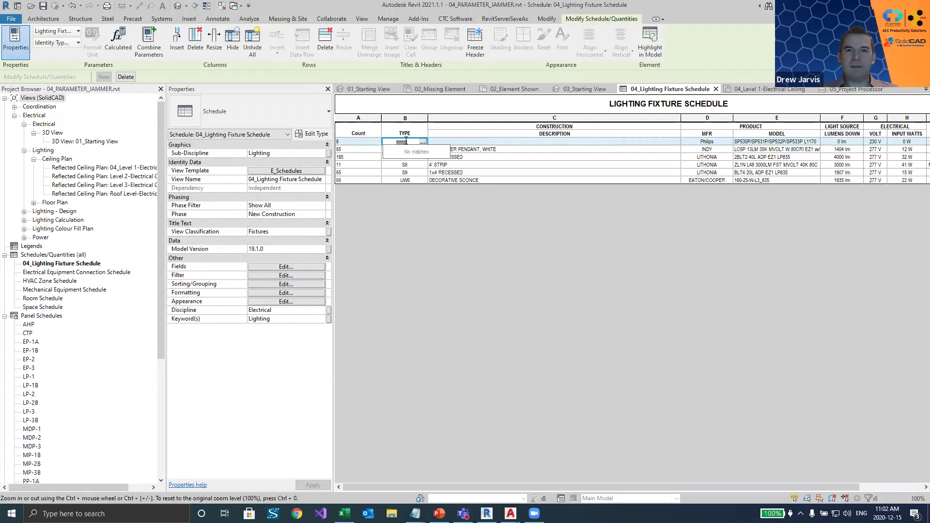
{"action": "type", "text": "S1"}
{"action": "key", "text": "Return"}
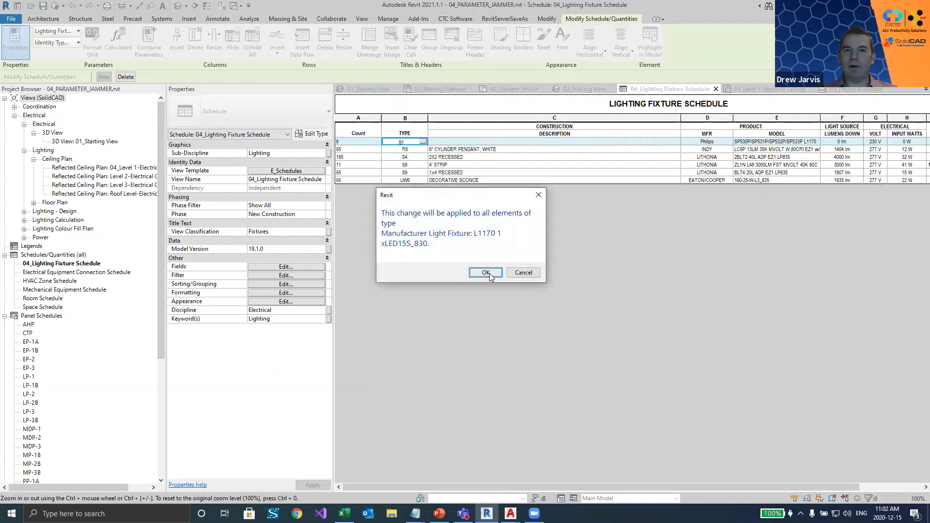
{"action": "left_click", "coordinate": [485, 273]}
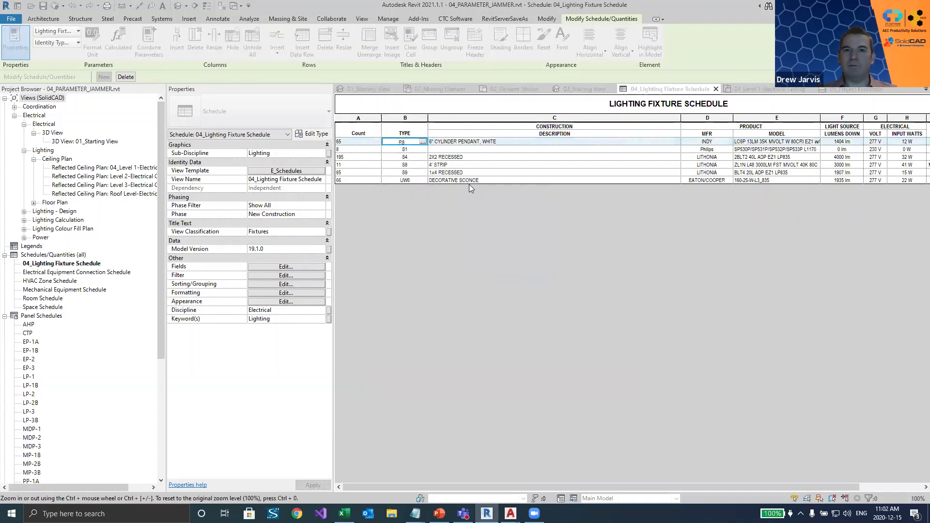
Choose 1x4 RECESSED as the description of the Philips fixture row and apply it to all elements of that type
{"action": "left_click", "coordinate": [457, 151]}
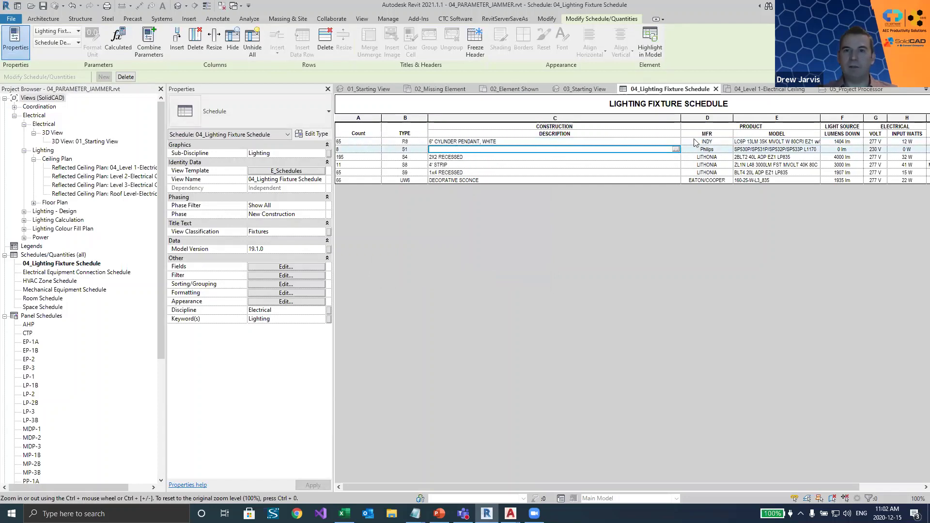
{"action": "left_click", "coordinate": [675, 150]}
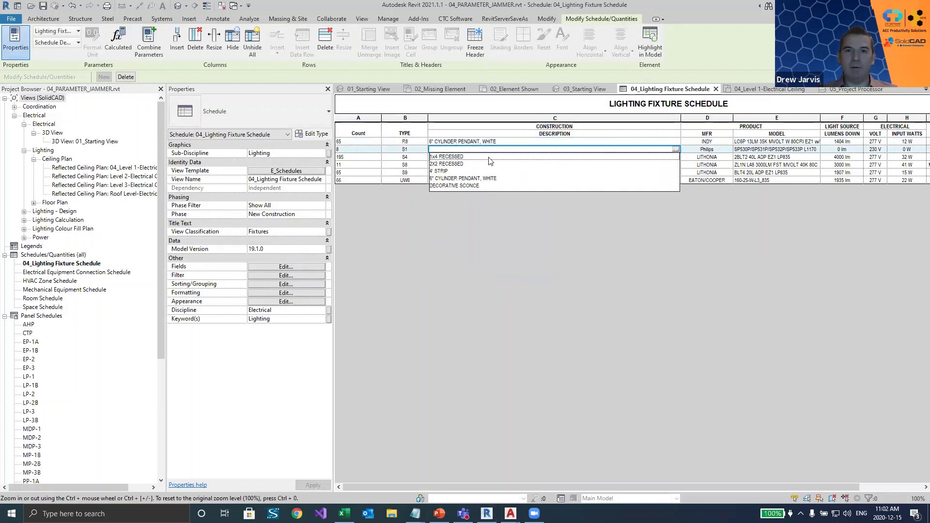
{"action": "left_click", "coordinate": [472, 157]}
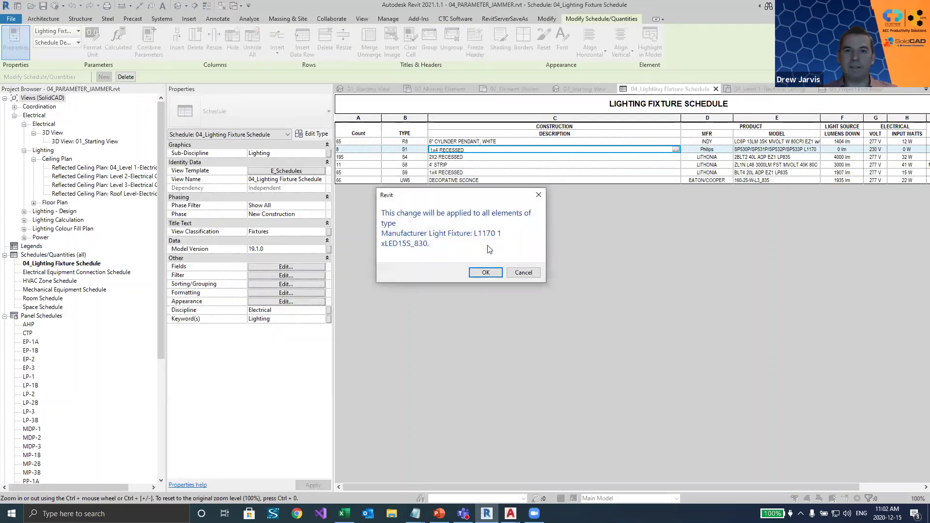
{"action": "left_click", "coordinate": [487, 274]}
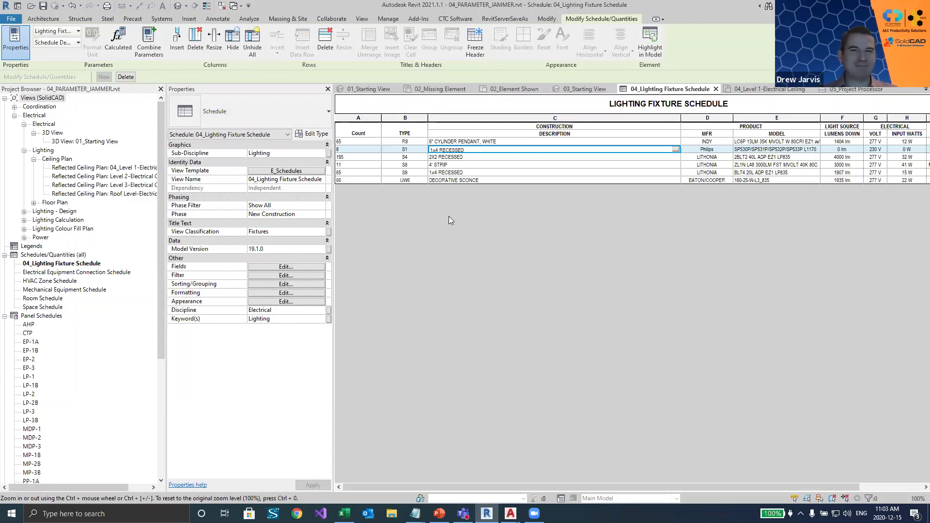
Switch to the 05_Project Processor drafting view, start Project Processor, and remove the project file already in its list
{"action": "left_click", "coordinate": [844, 91]}
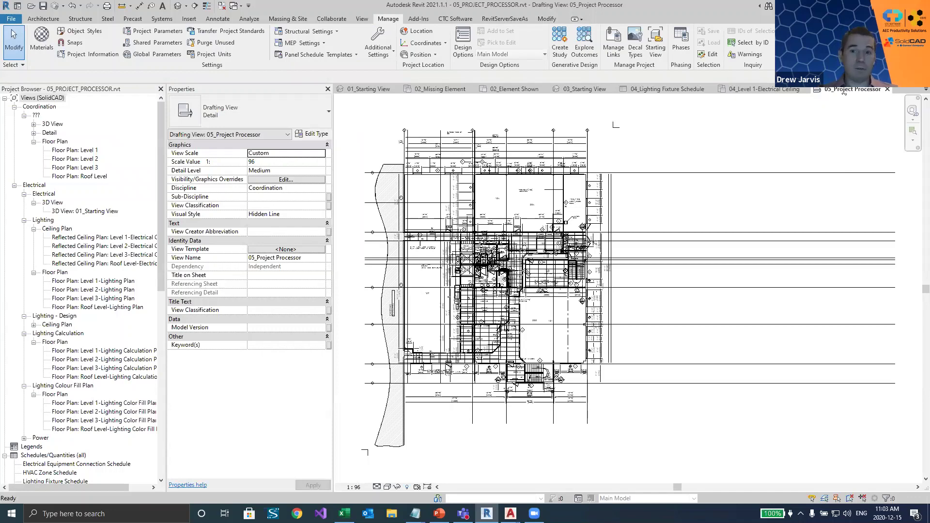
{"action": "left_click", "coordinate": [455, 20]}
{"action": "left_click", "coordinate": [121, 43]}
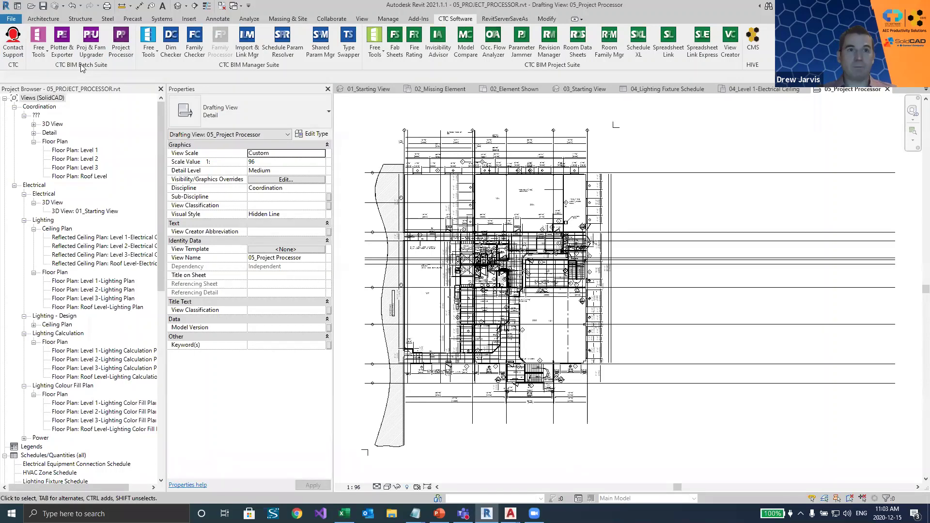
{"action": "left_click", "coordinate": [124, 47]}
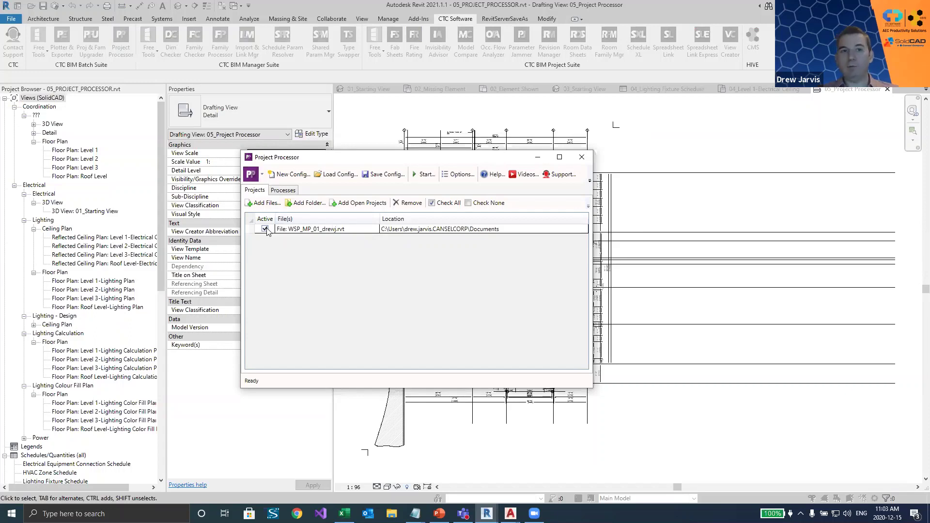
{"action": "left_click", "coordinate": [335, 229]}
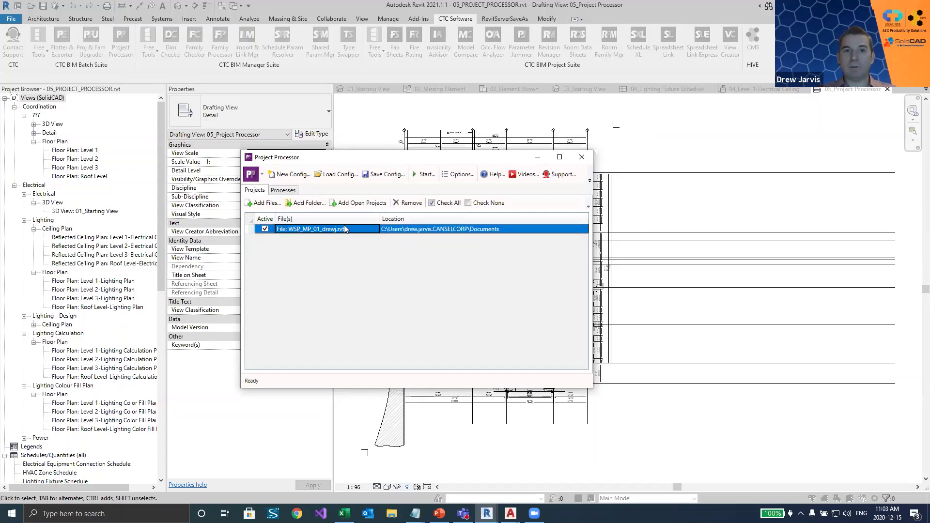
{"action": "left_click", "coordinate": [406, 204]}
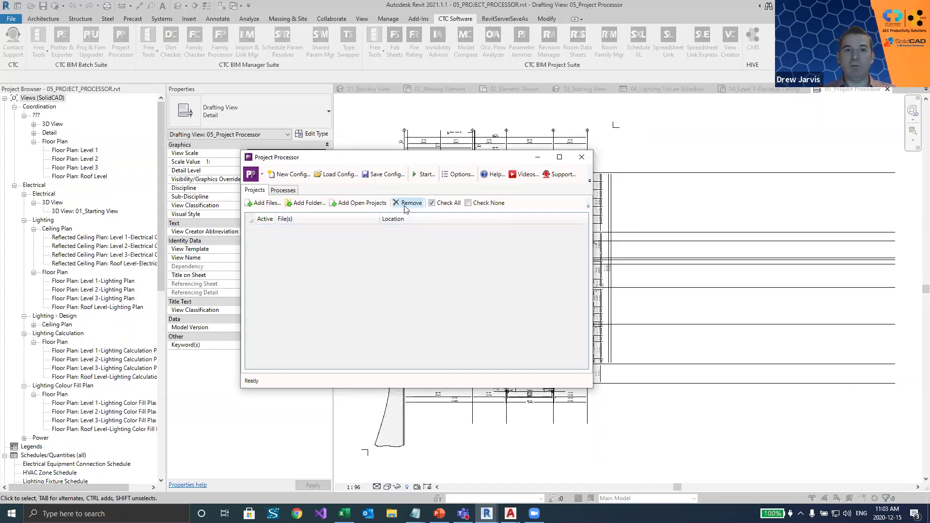
Add all open projects to the Project Processor list and remove every file except 05_PROJECT_PROCESSOR.rvt
{"action": "left_click", "coordinate": [361, 203]}
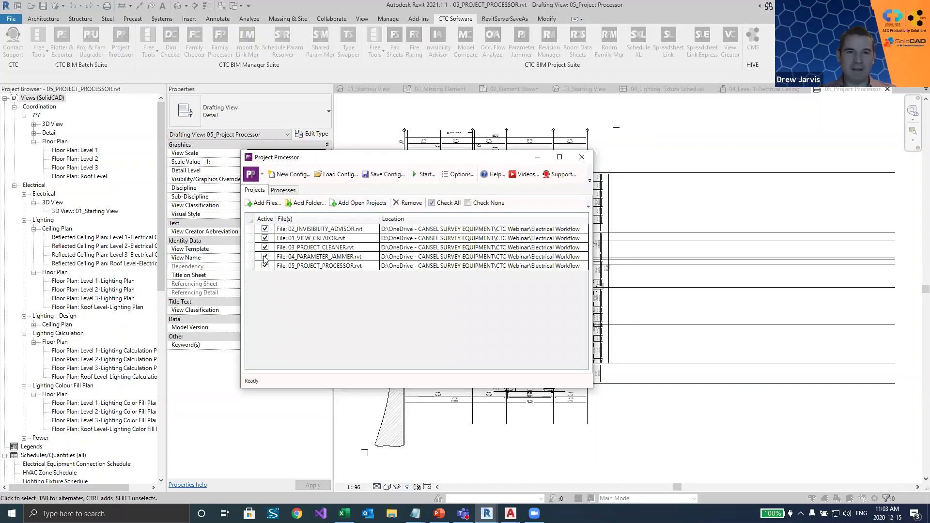
{"action": "left_click", "coordinate": [289, 259]}
{"action": "left_click", "coordinate": [290, 231], "text": "shift"}
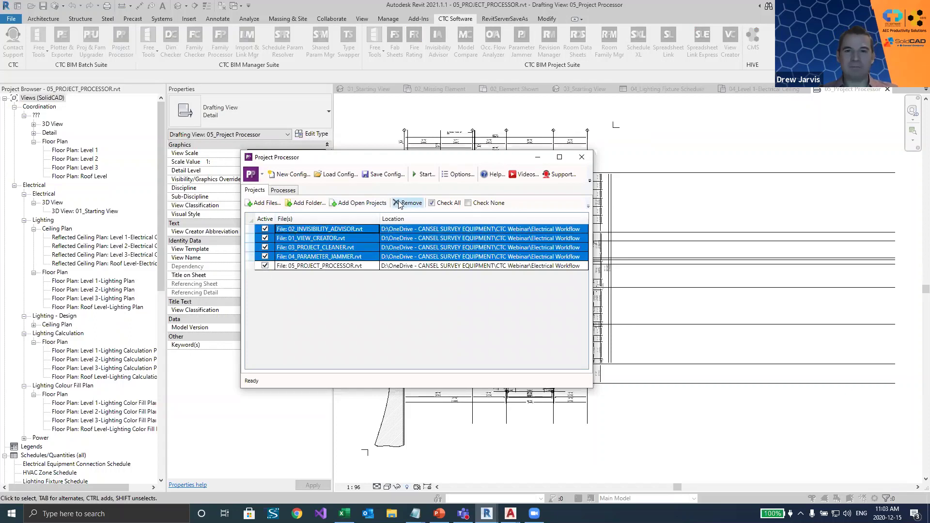
{"action": "left_click", "coordinate": [399, 203]}
{"action": "left_click", "coordinate": [325, 231]}
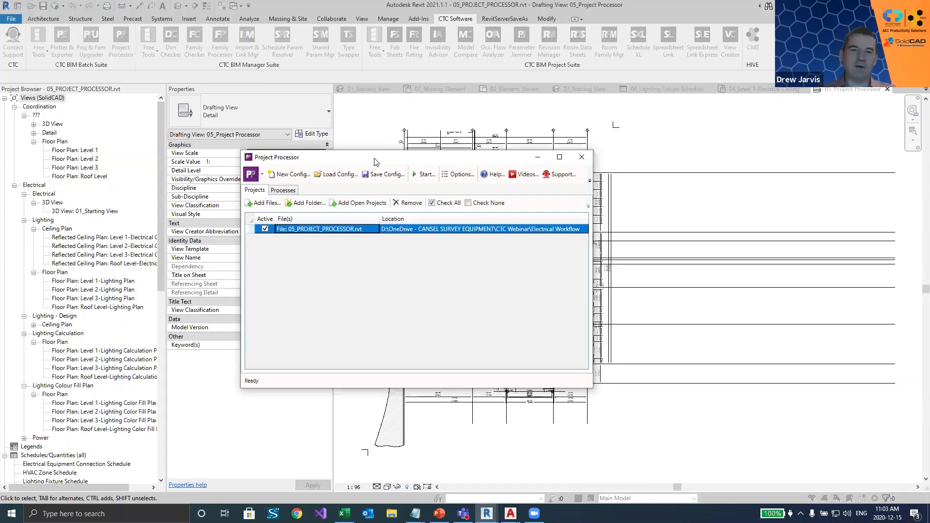
Examine the settings of the Files, Rename, Swap, Clean and Parameters processes in Project Processor
{"action": "left_click", "coordinate": [284, 191]}
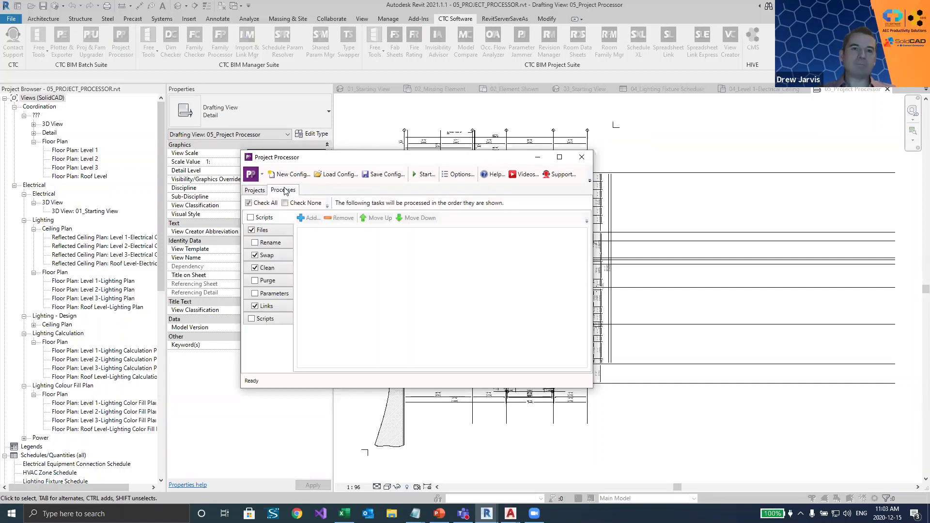
{"action": "left_click", "coordinate": [266, 232]}
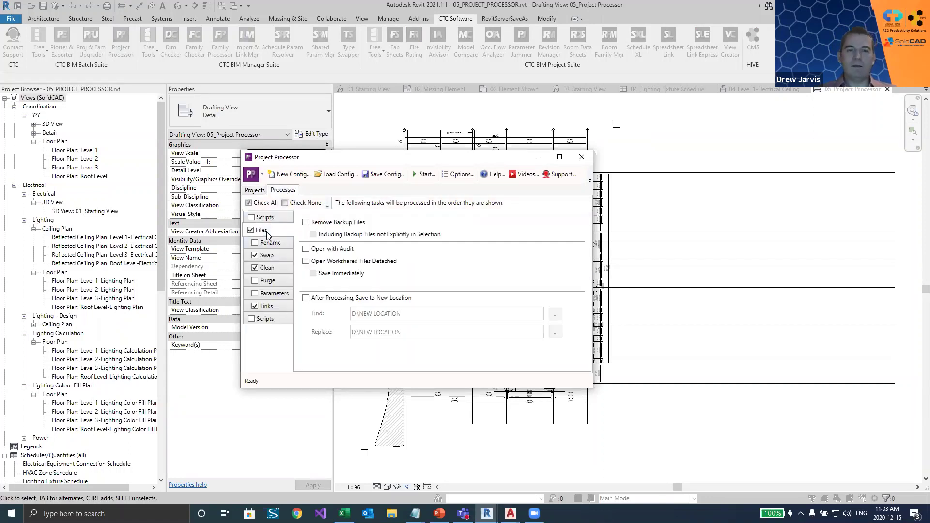
{"action": "left_click", "coordinate": [270, 244]}
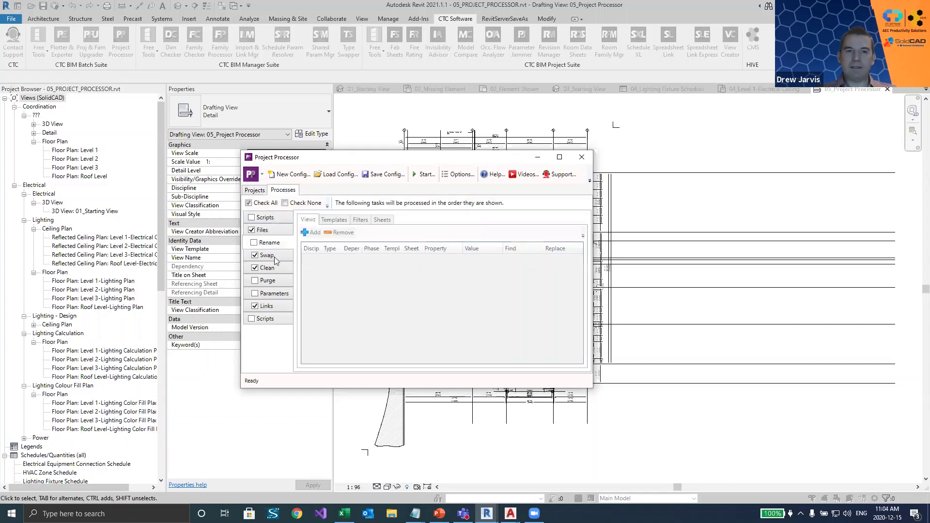
{"action": "left_click", "coordinate": [274, 256]}
{"action": "left_click", "coordinate": [276, 267]}
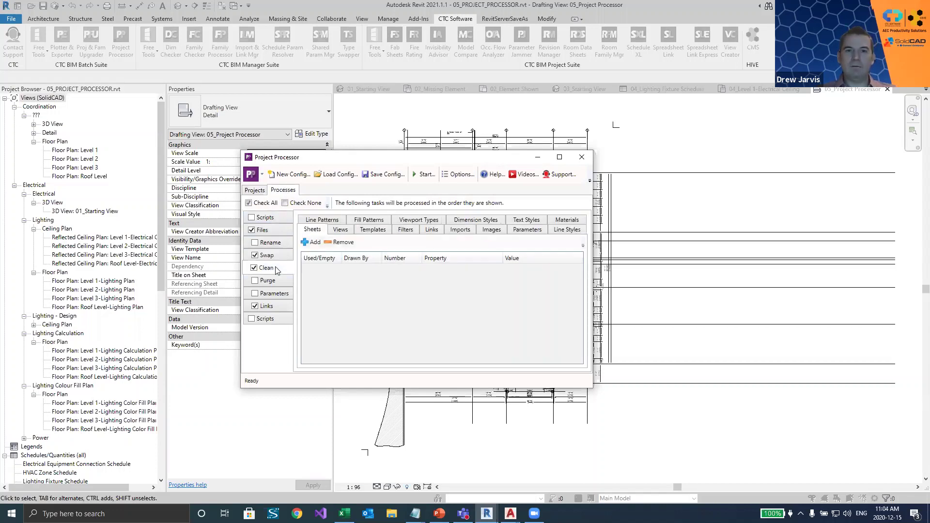
{"action": "left_click", "coordinate": [278, 292]}
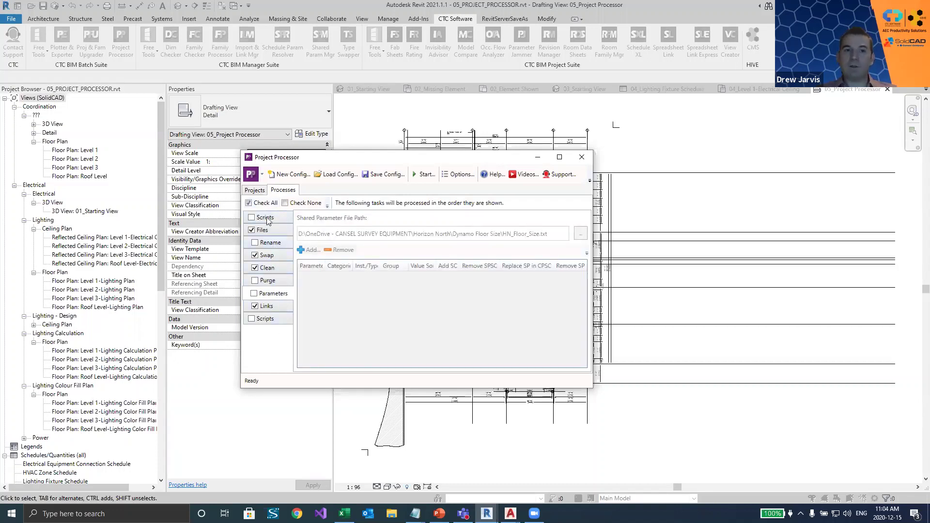
{"action": "left_click", "coordinate": [277, 254]}
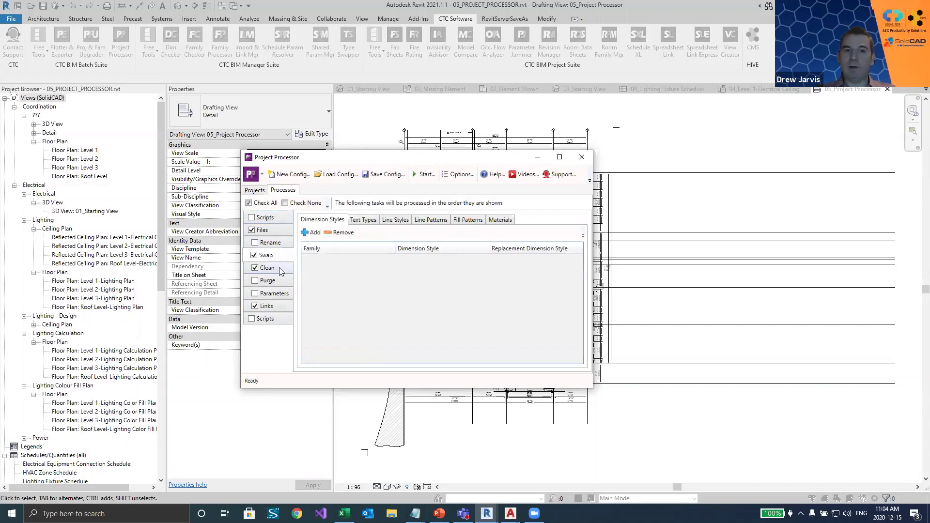
{"action": "left_click", "coordinate": [279, 267]}
Examine the line style and line pattern replacement rules of the Swap process, including the replacement options for IMPORT-CENTER*
{"action": "left_click", "coordinate": [277, 255]}
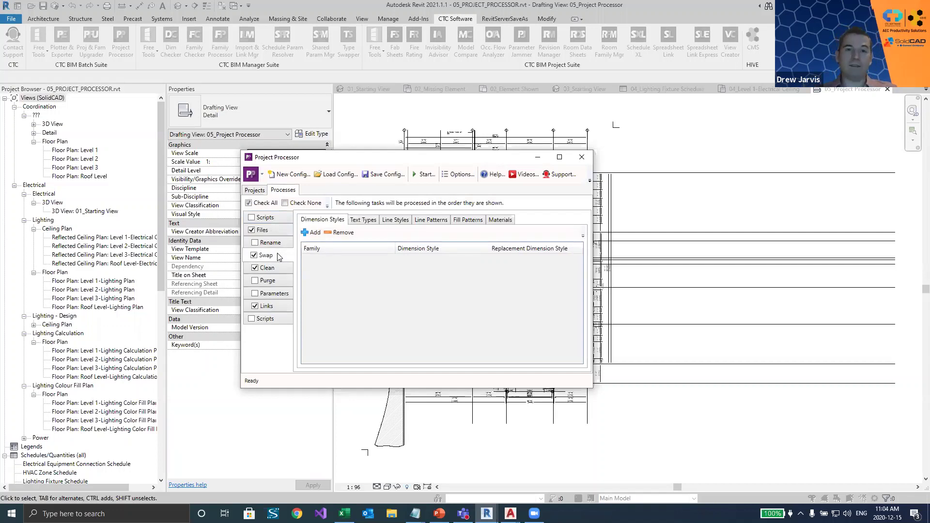
{"action": "left_click", "coordinate": [395, 221]}
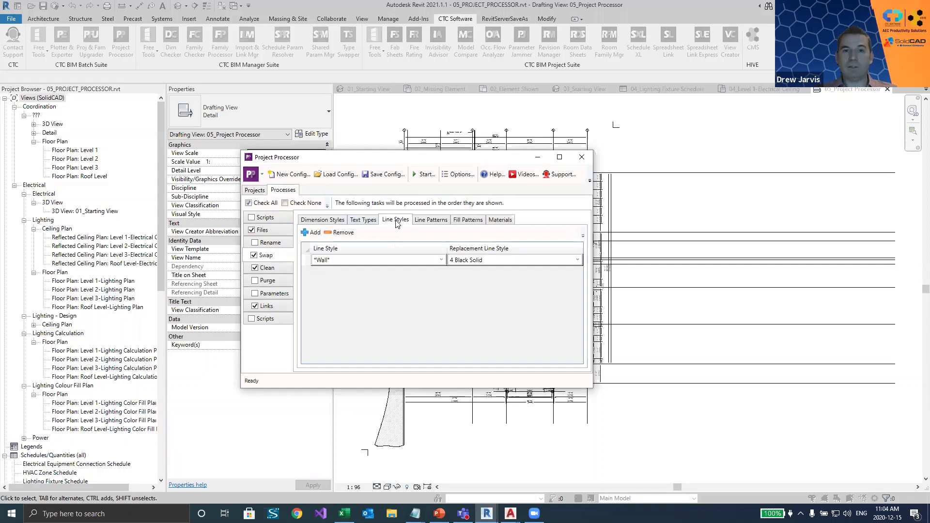
{"action": "left_click", "coordinate": [327, 261]}
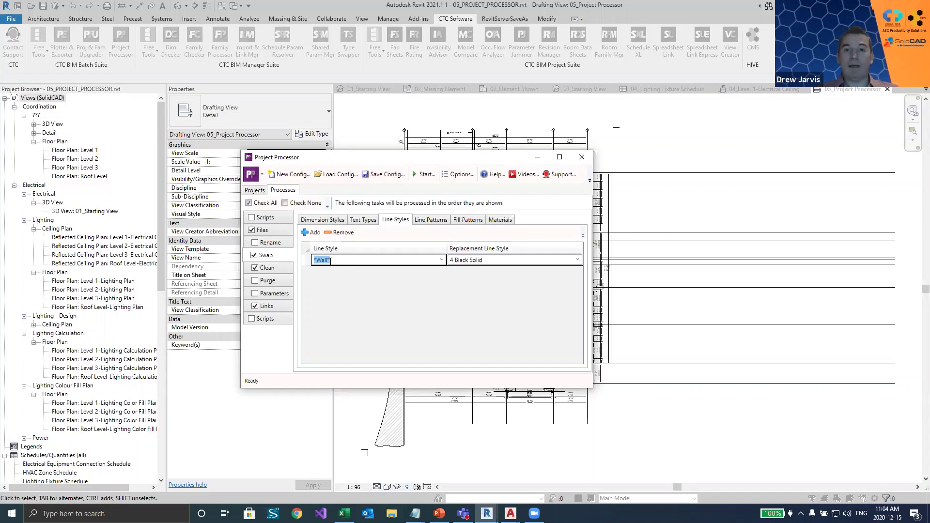
{"action": "left_click", "coordinate": [499, 261]}
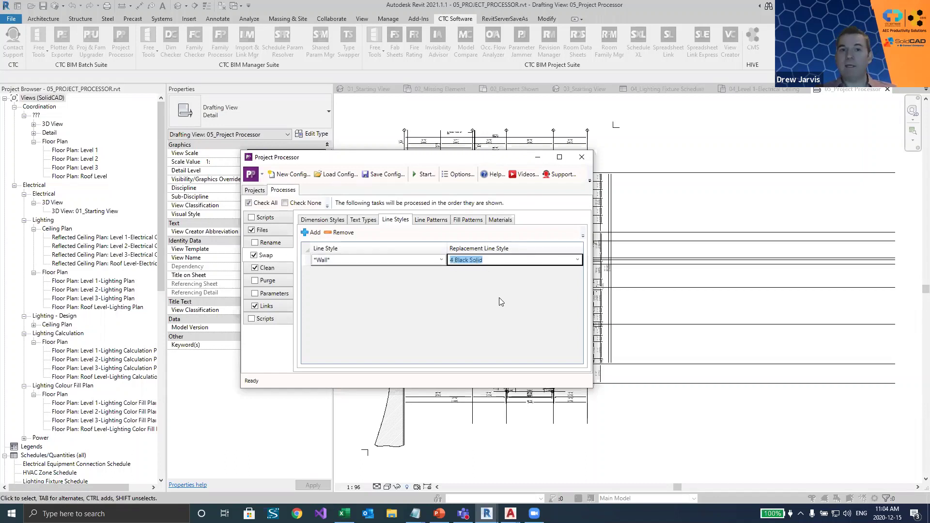
{"action": "left_click", "coordinate": [430, 219]}
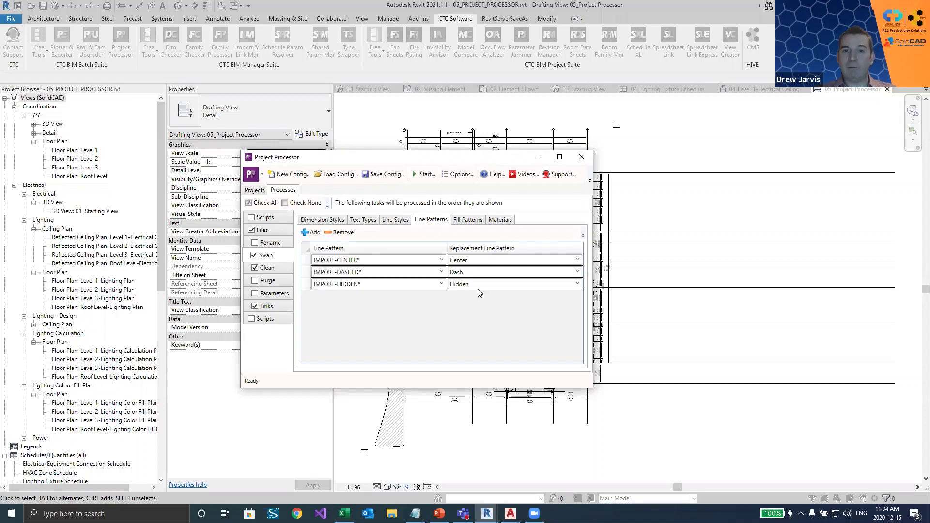
{"action": "left_click", "coordinate": [578, 260]}
{"action": "left_click_drag", "start_coordinate": [578, 288], "coordinate": [578, 268]}
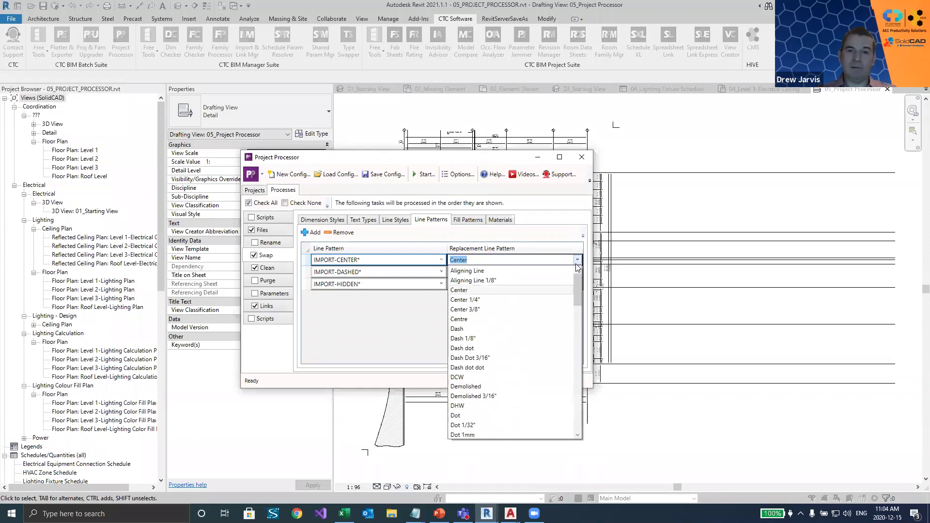
{"action": "left_click", "coordinate": [368, 325]}
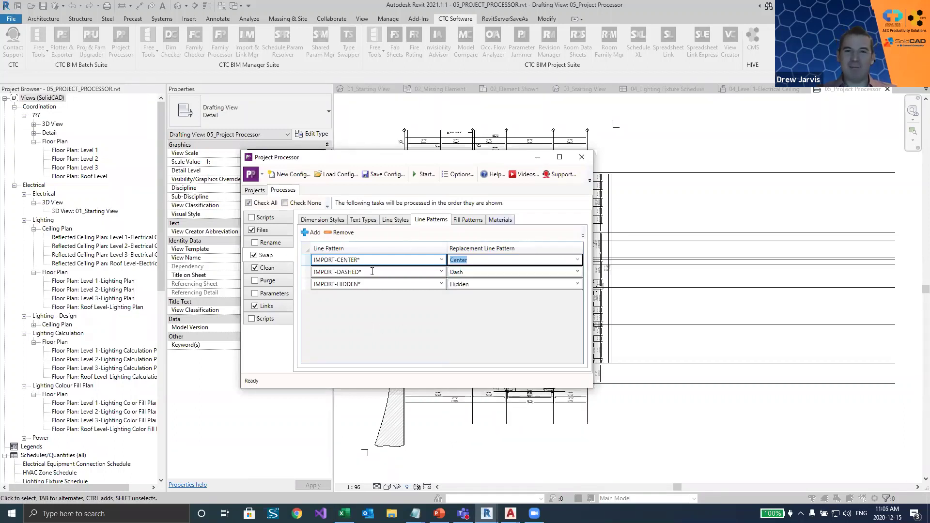
{"action": "left_click", "coordinate": [383, 260]}
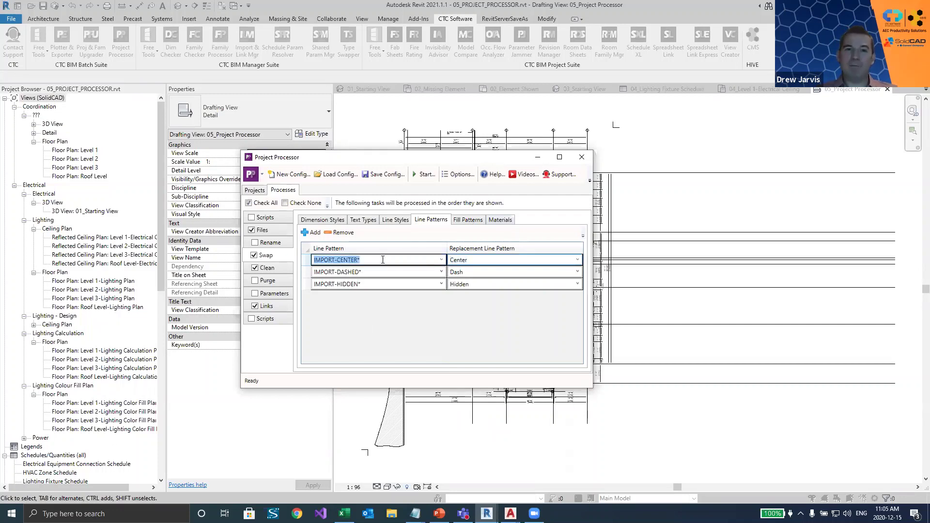
{"action": "left_click", "coordinate": [485, 259]}
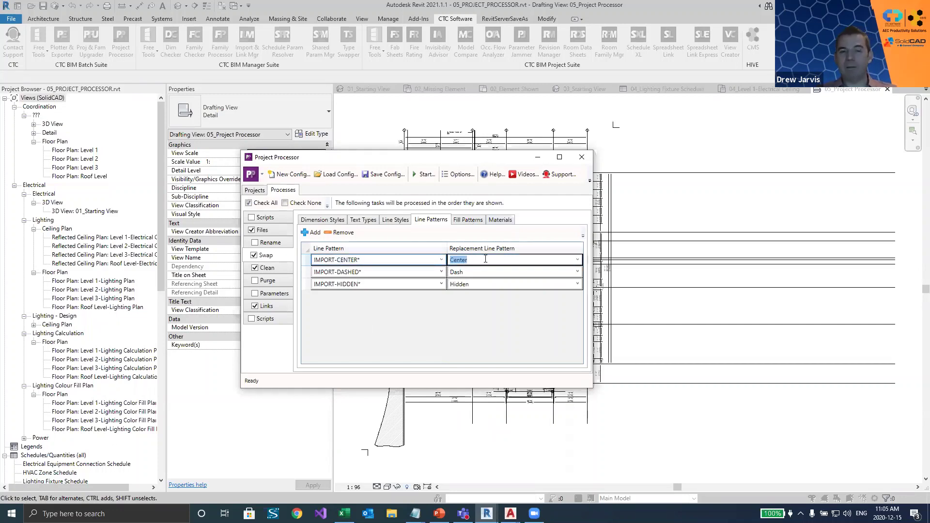
Add a line pattern swap rule that replaces IMPORT-DCW* with DCW
{"action": "left_click", "coordinate": [310, 232]}
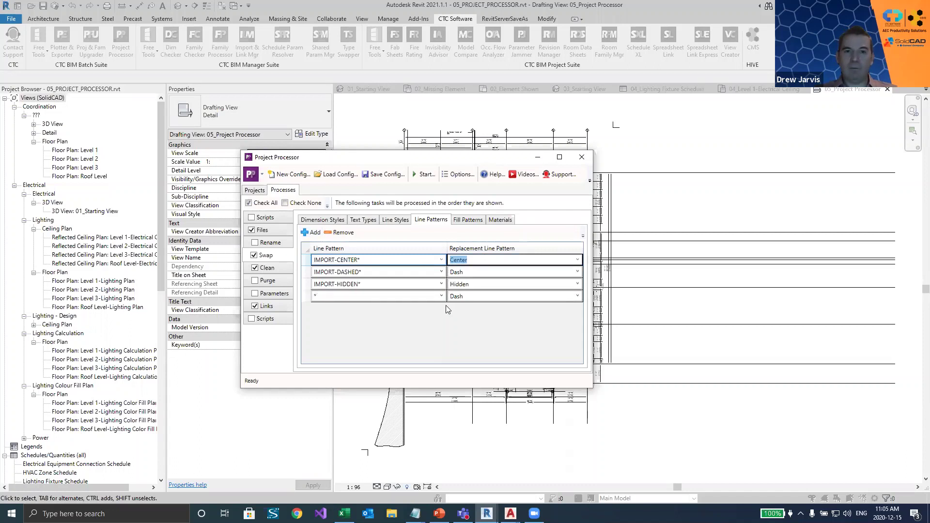
{"action": "left_click", "coordinate": [441, 296]}
{"action": "left_click_drag", "start_coordinate": [441, 328], "coordinate": [440, 380]}
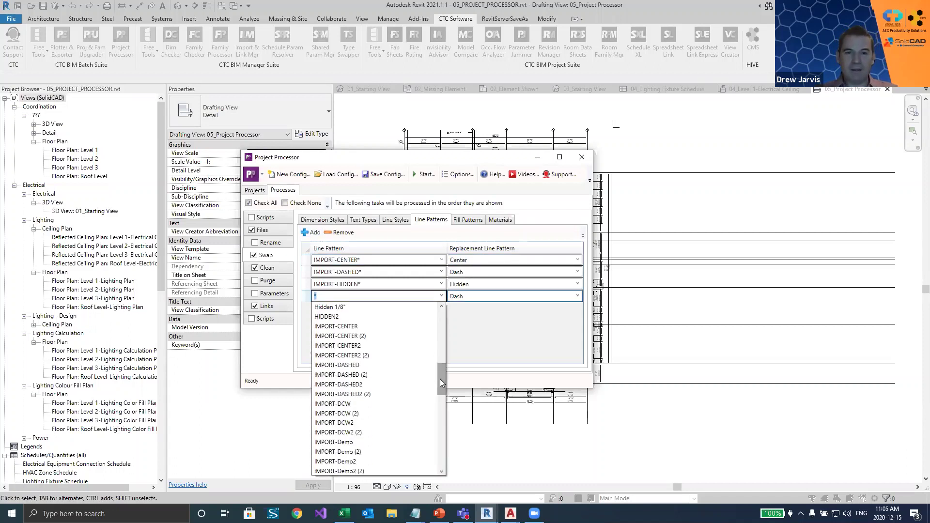
{"action": "left_click", "coordinate": [354, 404]}
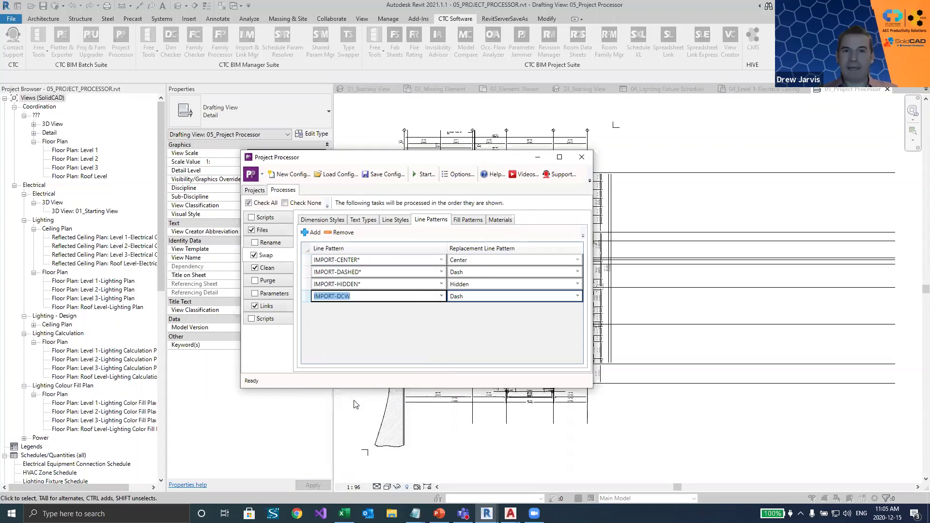
{"action": "left_click", "coordinate": [577, 296]}
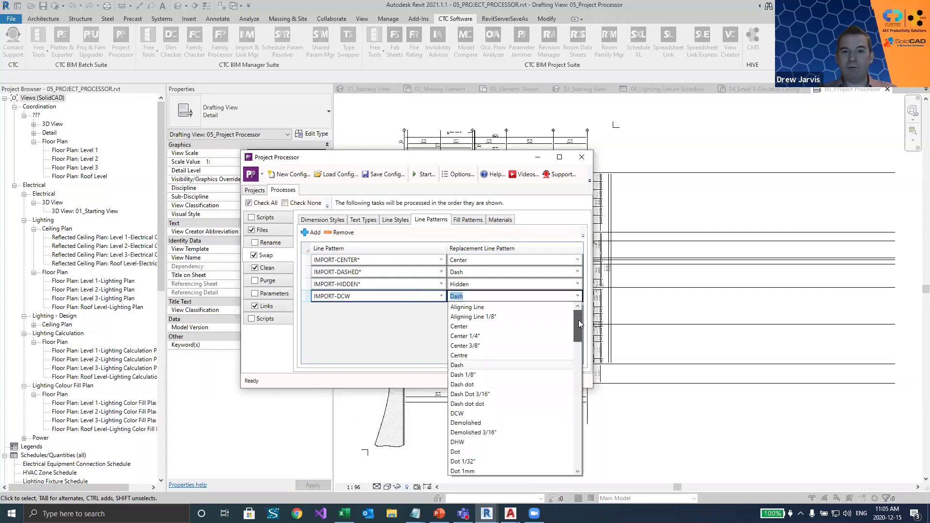
{"action": "left_click", "coordinate": [466, 415]}
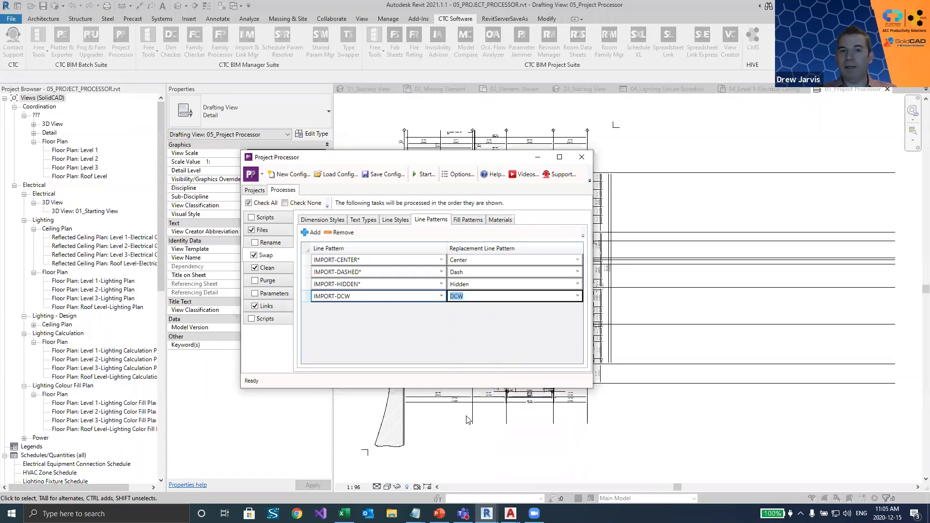
{"action": "left_click", "coordinate": [362, 296]}
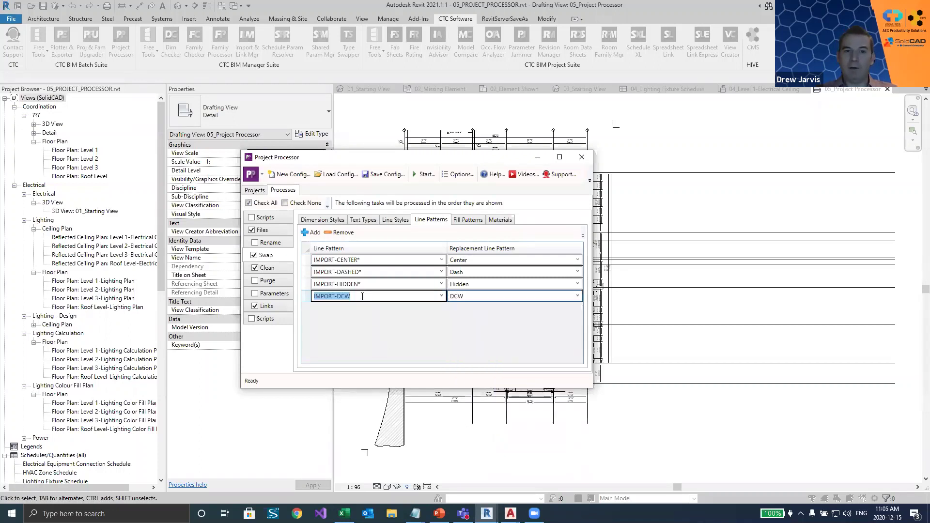
{"action": "left_click", "coordinate": [363, 296]}
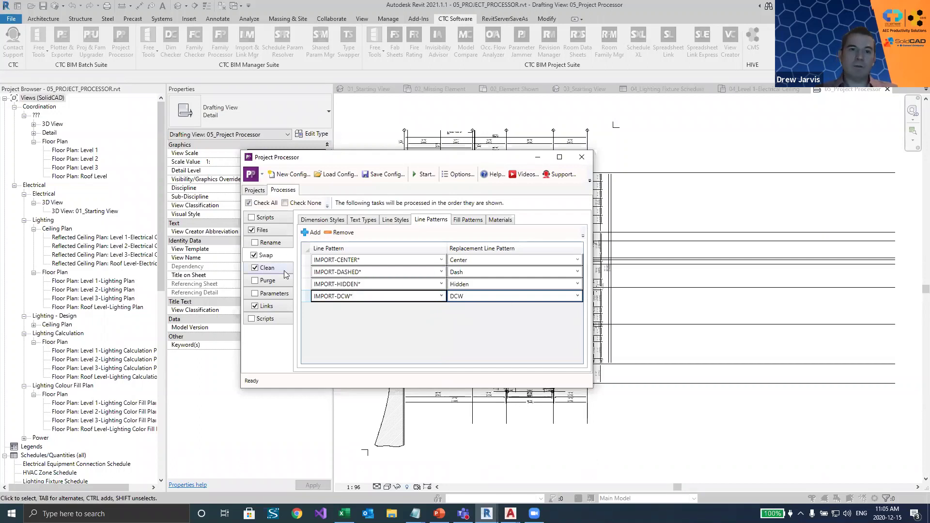
Review the Clean process's line pattern rule, the Links and Purge settings, and the list of projects for processing
{"action": "left_click", "coordinate": [276, 269]}
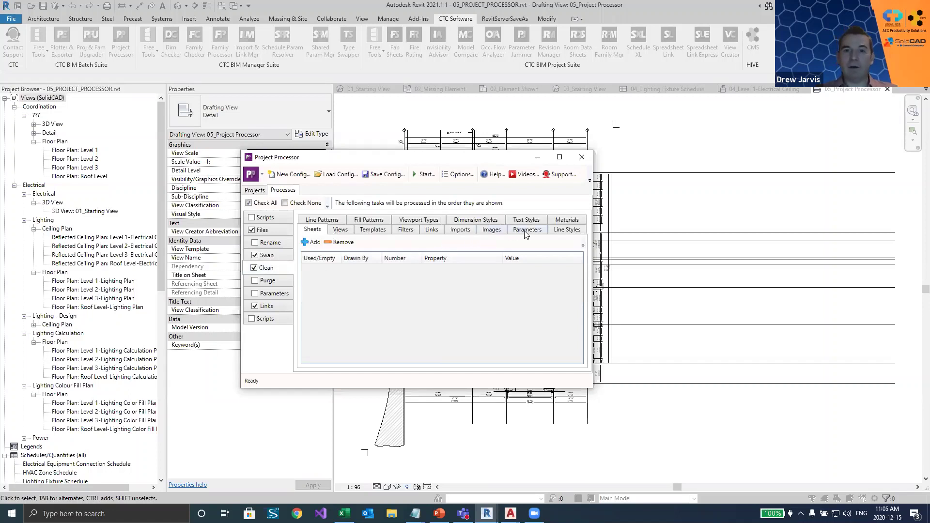
{"action": "left_click", "coordinate": [323, 221]}
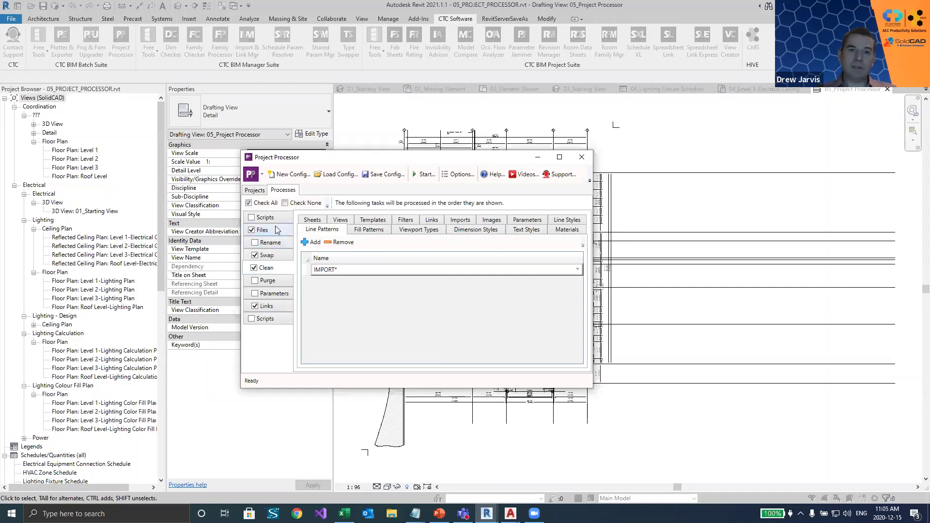
{"action": "left_click", "coordinate": [279, 306]}
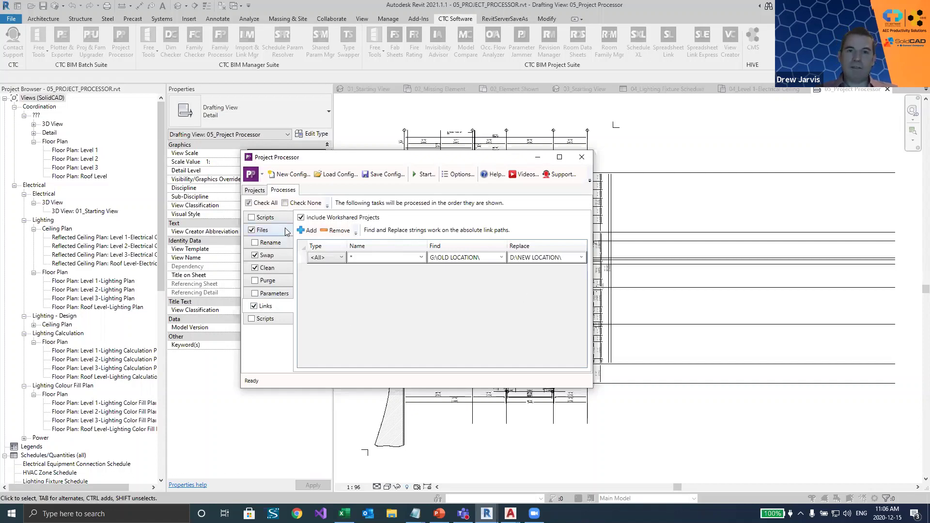
{"action": "left_click", "coordinate": [257, 191]}
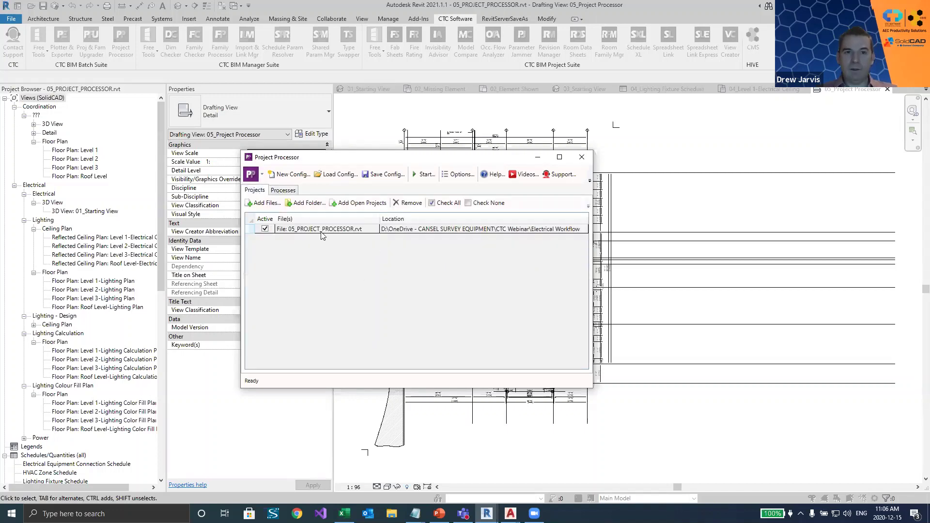
{"action": "left_click", "coordinate": [284, 191]}
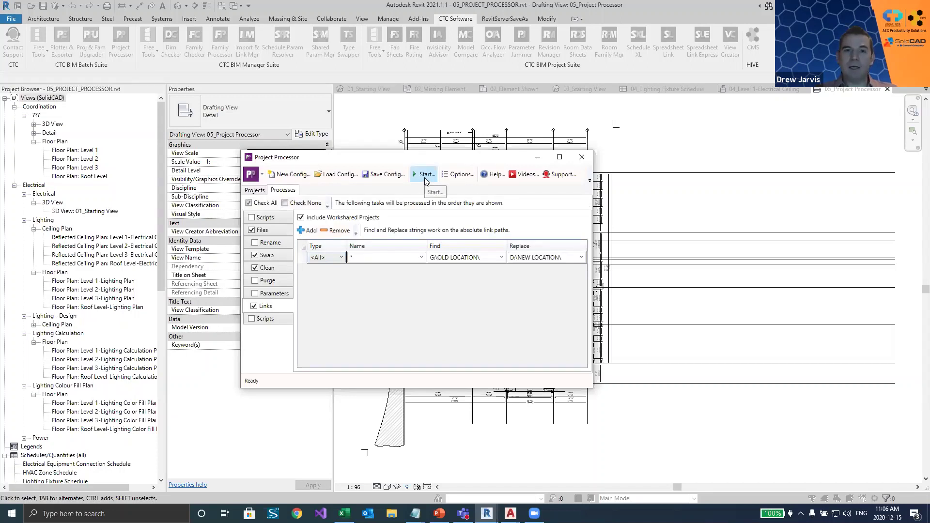
{"action": "left_click", "coordinate": [280, 282]}
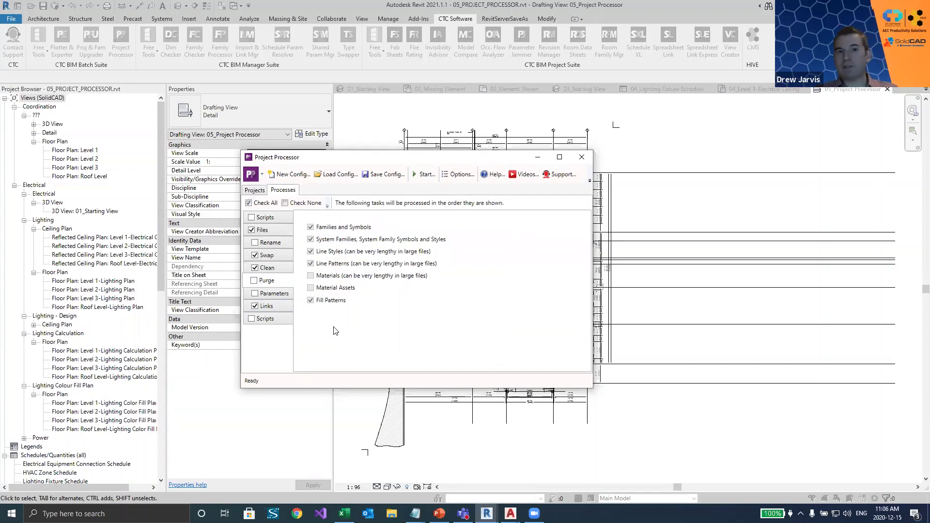
Run the enabled processes on 05_PROJECT_PROCESSOR.rvt, continuing although the file is already open, and look through the event log to its end
{"action": "left_click", "coordinate": [426, 175]}
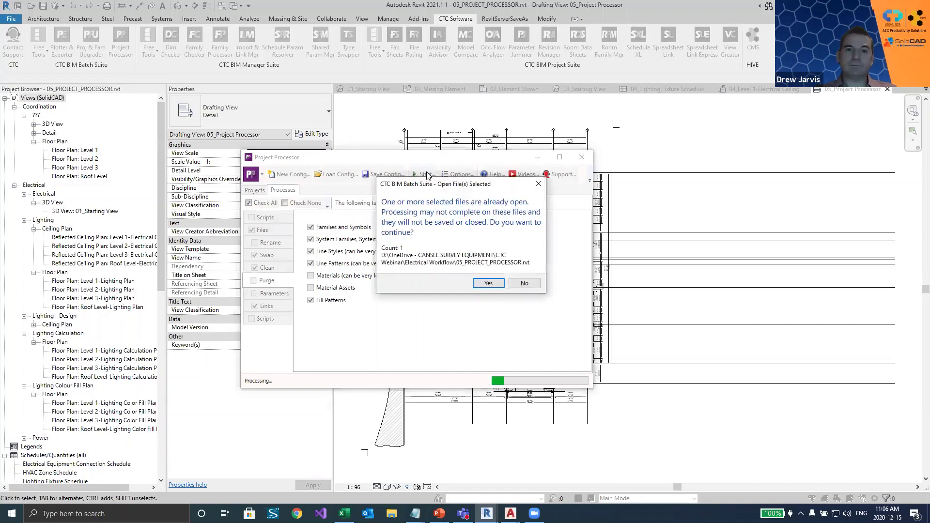
{"action": "left_click", "coordinate": [488, 283]}
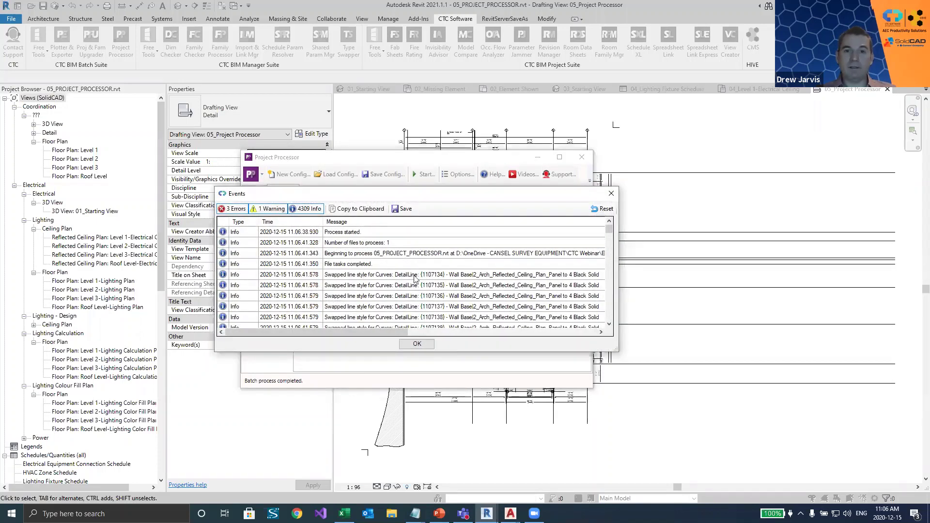
{"action": "left_click_drag", "start_coordinate": [610, 234], "coordinate": [610, 321]}
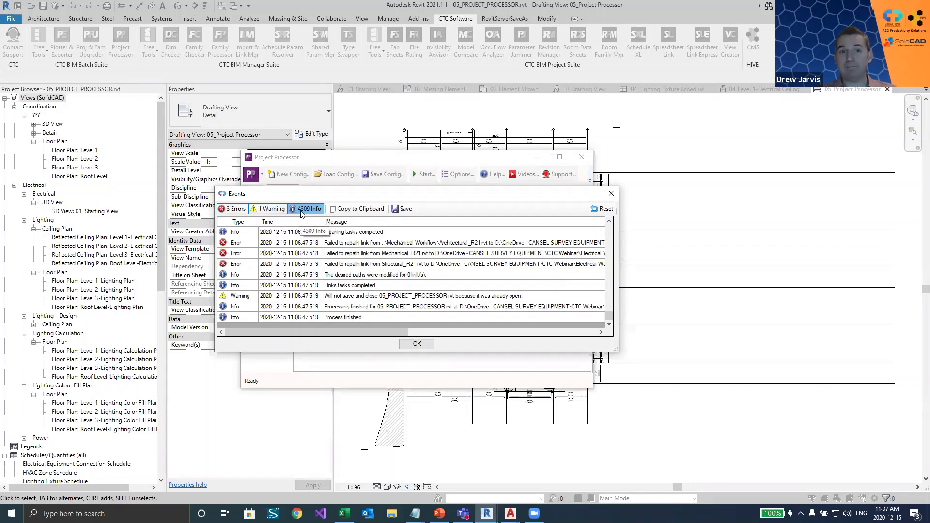
Filter the event log to errors only, check them against the Links path settings, and close Project Processor
{"action": "left_click", "coordinate": [273, 212]}
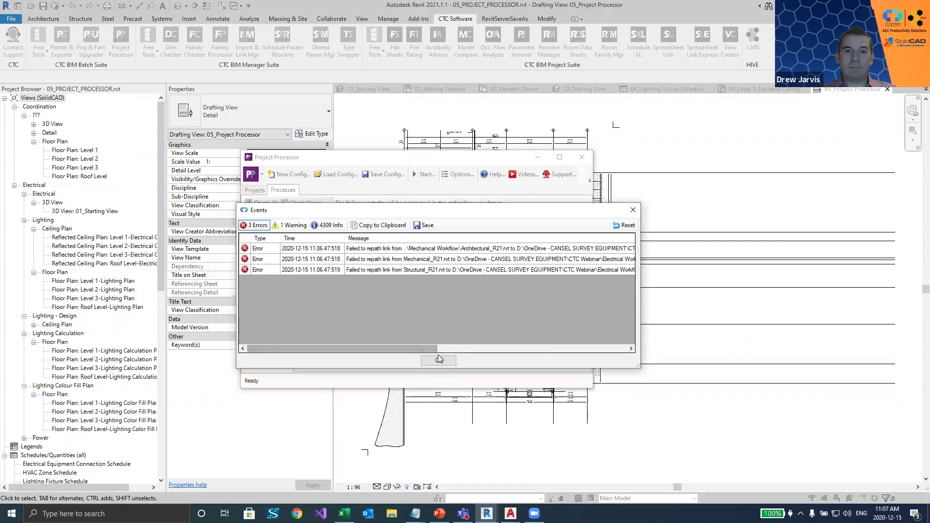
{"action": "left_click", "coordinate": [439, 361]}
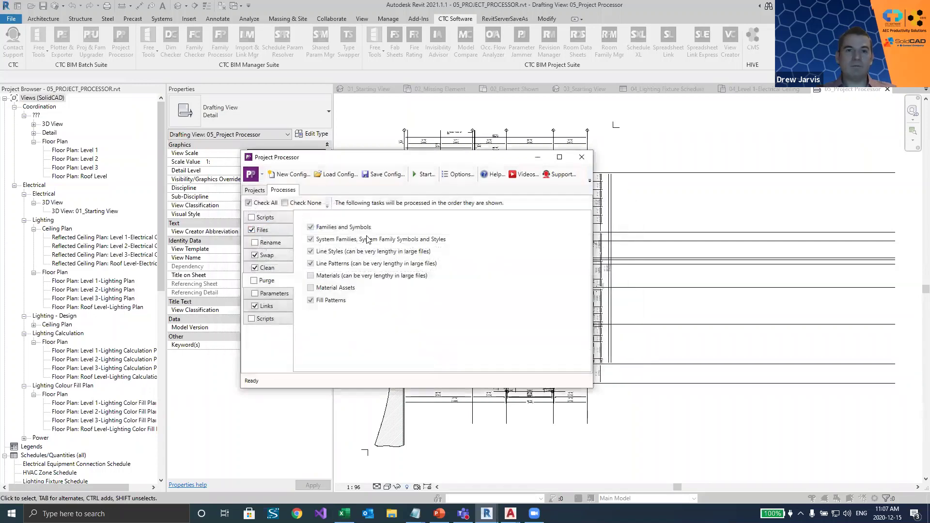
{"action": "left_click", "coordinate": [282, 309]}
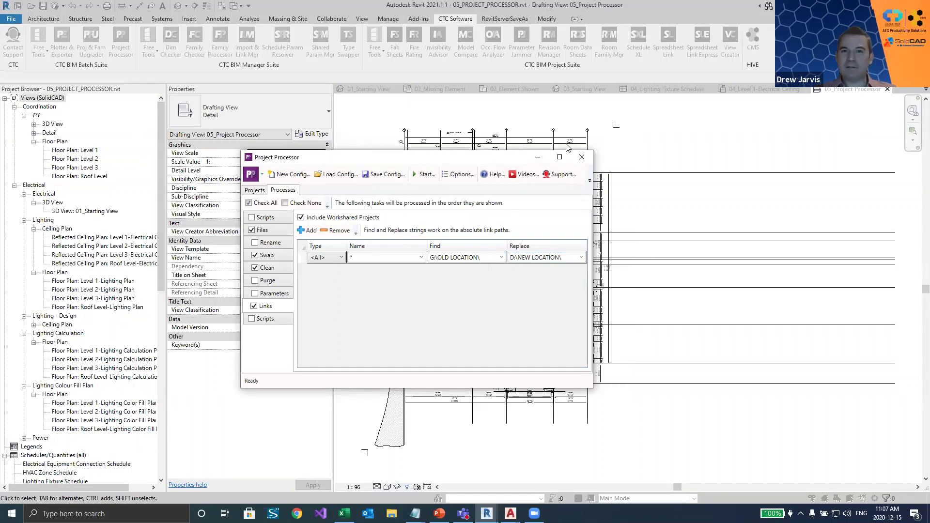
{"action": "left_click", "coordinate": [581, 156]}
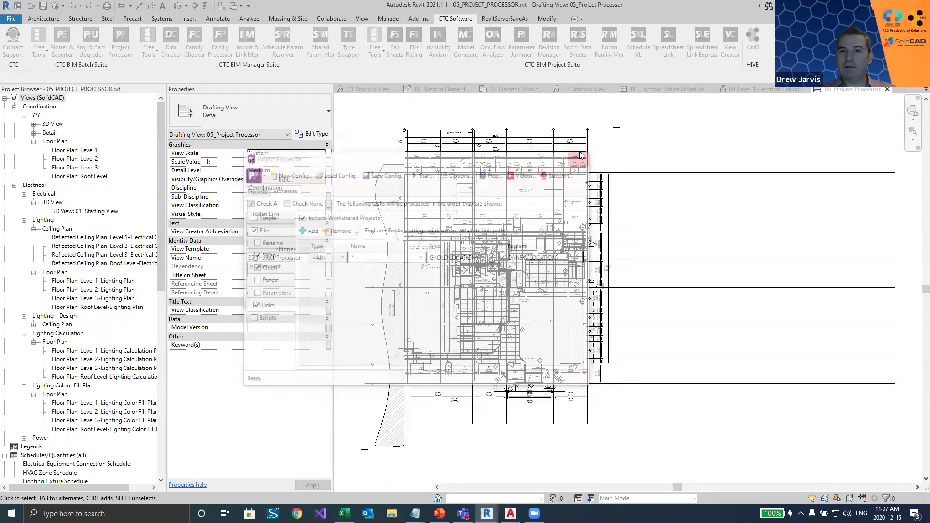
Look through the model's list of line patterns for remaining IMPORT patterns and close it without changes
{"action": "left_click", "coordinate": [388, 19]}
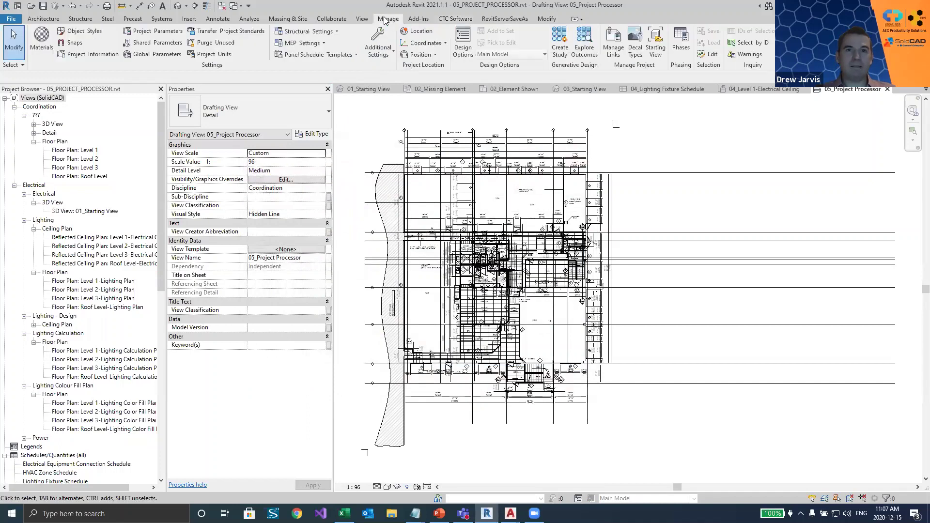
{"action": "left_click", "coordinate": [382, 57]}
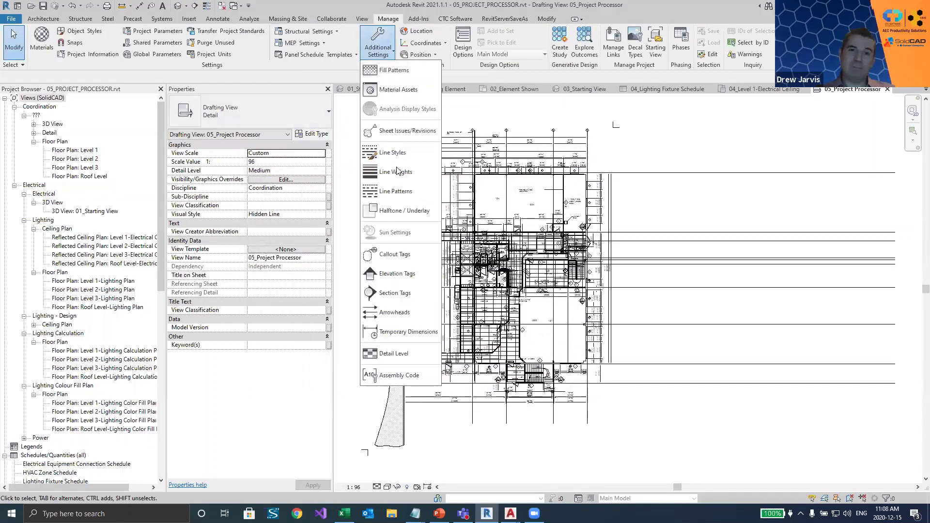
{"action": "left_click", "coordinate": [395, 190]}
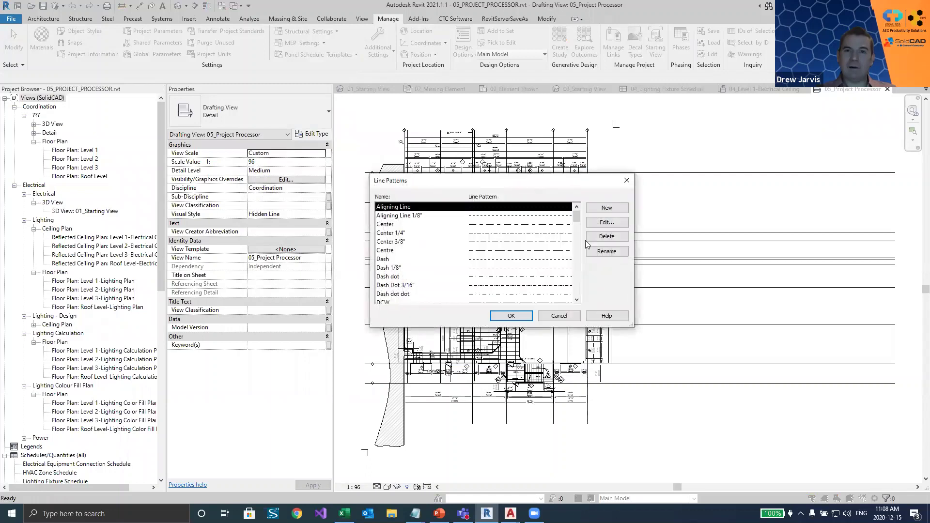
{"action": "left_click_drag", "start_coordinate": [577, 213], "coordinate": [580, 290]}
{"action": "left_click", "coordinate": [559, 315]}
Select a horizontal detail line above the plan in the drafting view to check its line style
{"action": "left_click", "coordinate": [371, 48]}
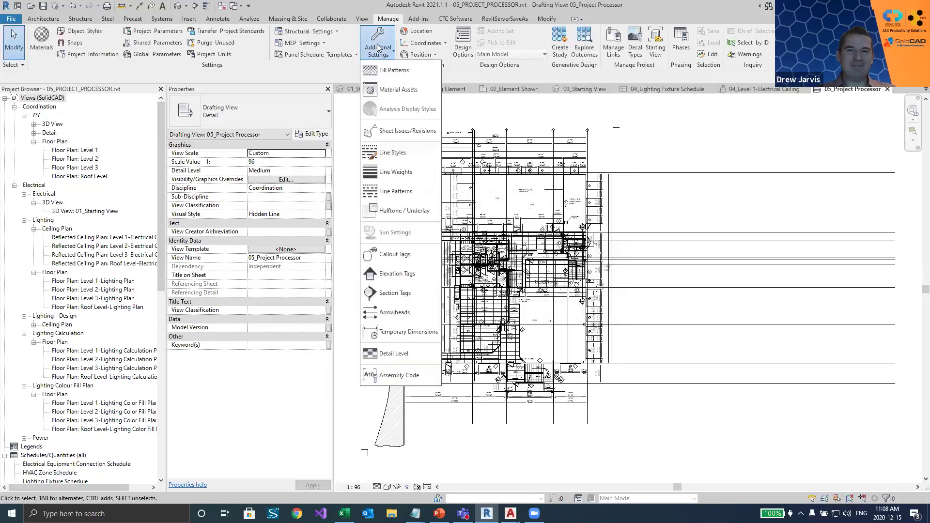
{"action": "left_click", "coordinate": [625, 188]}
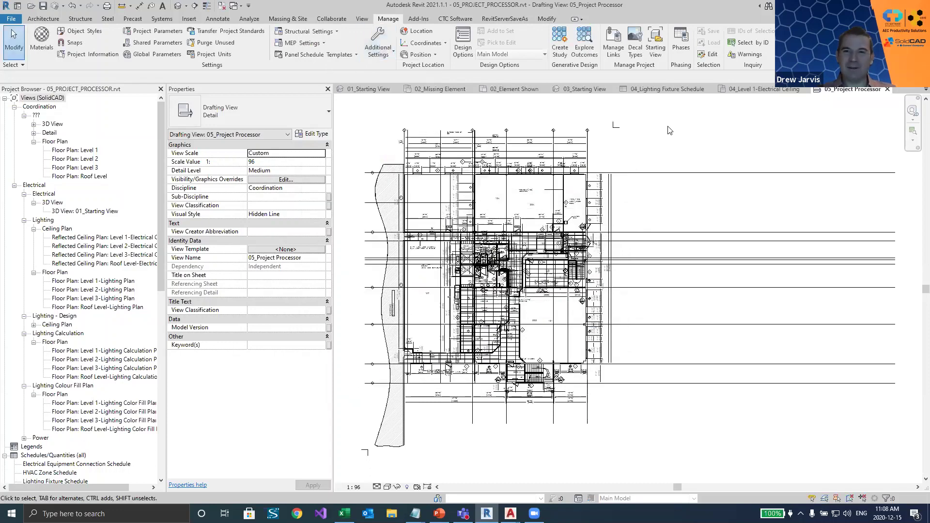
{"action": "left_click", "coordinate": [517, 145]}
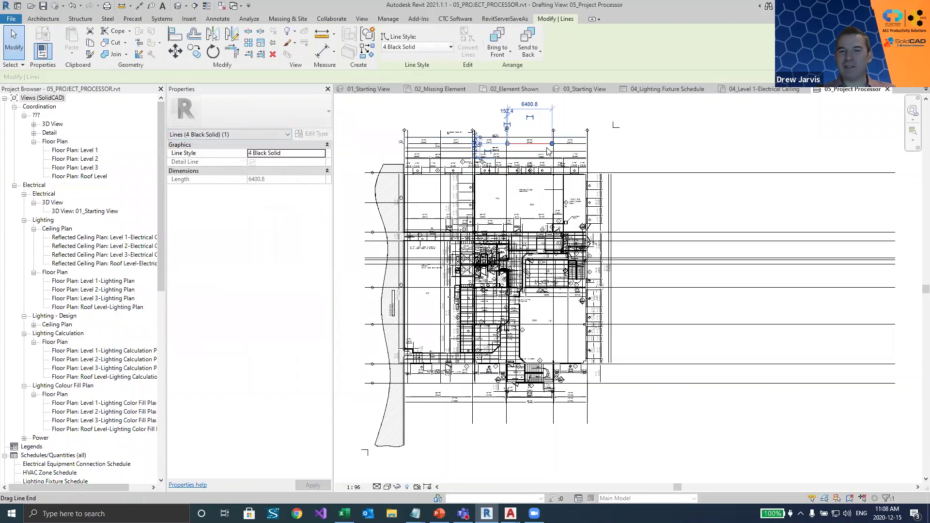
Check the line style of the long horizontal detail line along the plan's upper edge, and clear the selection
{"action": "scroll", "coordinate": [548, 151], "scroll_direction": "up", "scroll_amount": 1}
{"action": "scroll", "coordinate": [548, 151], "scroll_direction": "up", "scroll_amount": 1}
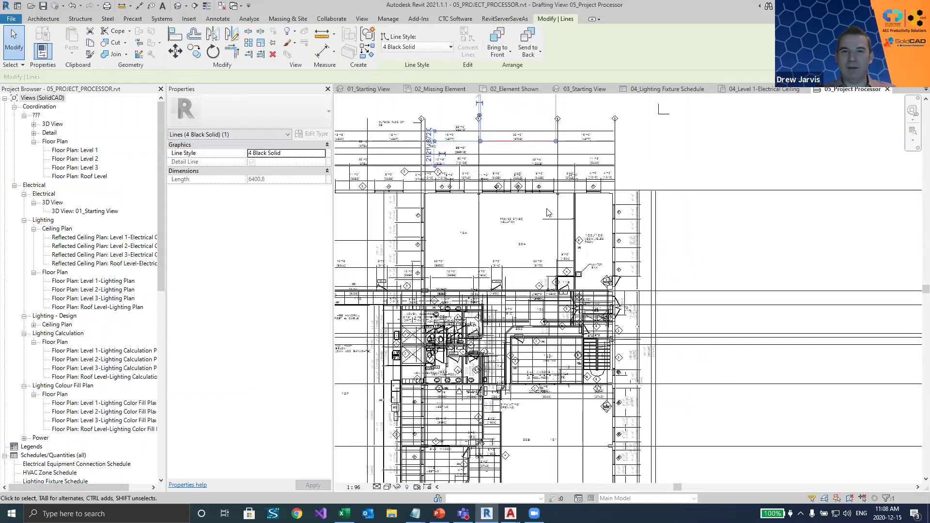
{"action": "scroll", "coordinate": [547, 212], "scroll_direction": "up", "scroll_amount": 1}
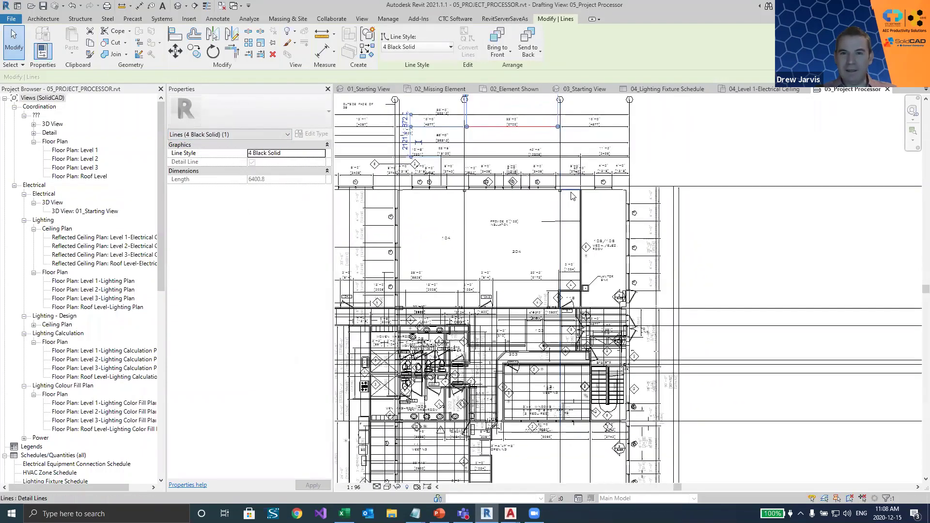
{"action": "left_click", "coordinate": [586, 188]}
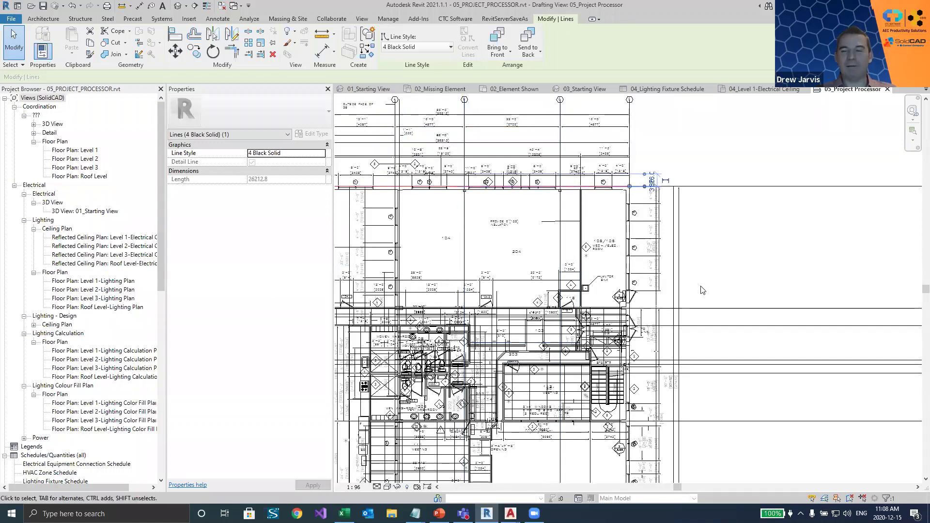
{"action": "scroll", "coordinate": [703, 289], "scroll_direction": "down", "scroll_amount": 2}
{"action": "middle_click_drag", "start_coordinate": [707, 293], "coordinate": [727, 259]}
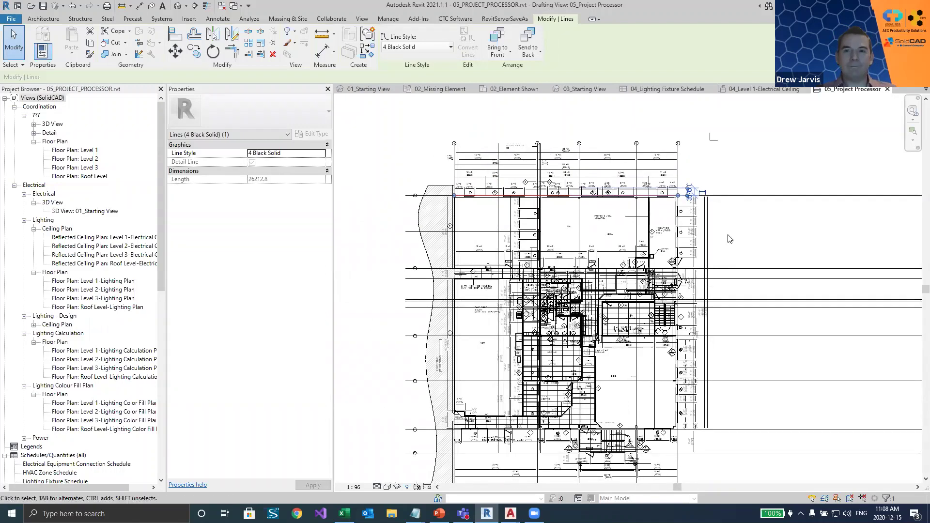
{"action": "key", "text": "Escape"}
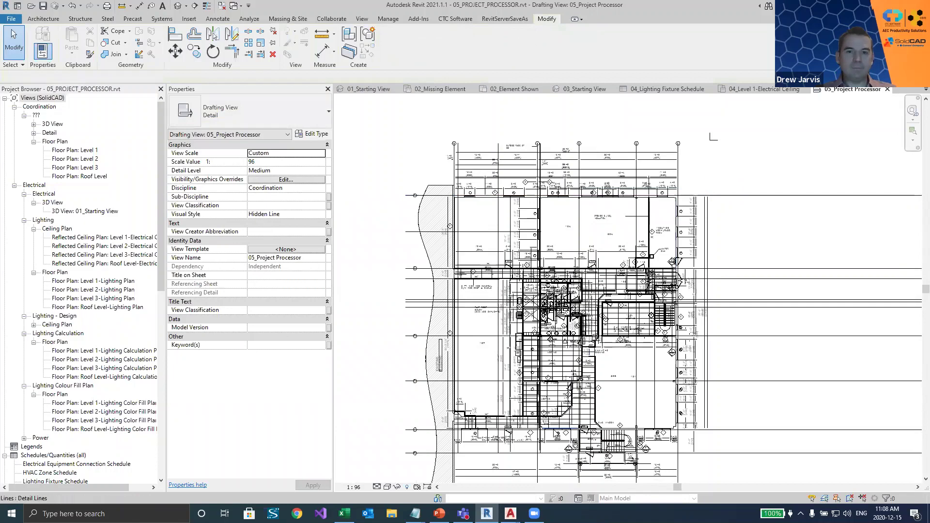
Switch to the PowerPoint presentation, start the slide show from the LIVE DEMO slide, swap presenter view with the slide show, and advance to Questions
{"action": "mouse_move", "coordinate": [439, 514]}
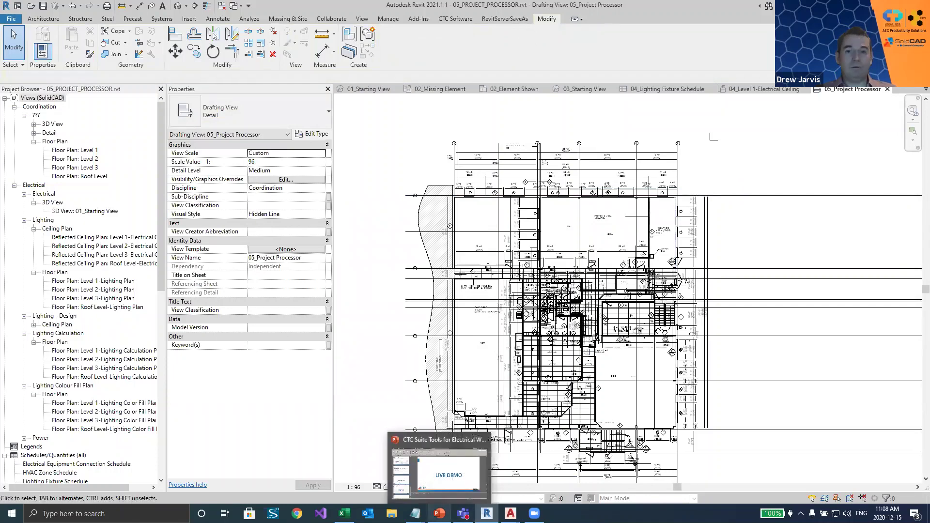
{"action": "left_click", "coordinate": [436, 490]}
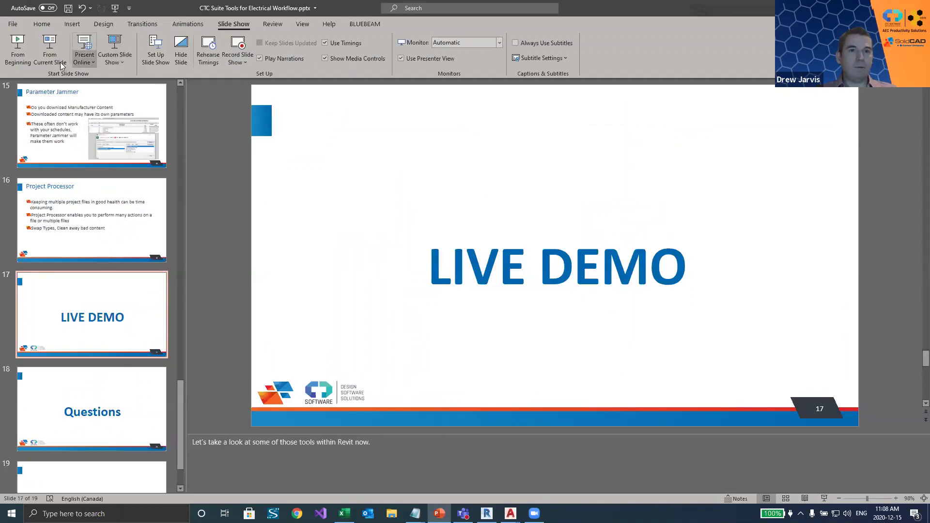
{"action": "left_click", "coordinate": [46, 57]}
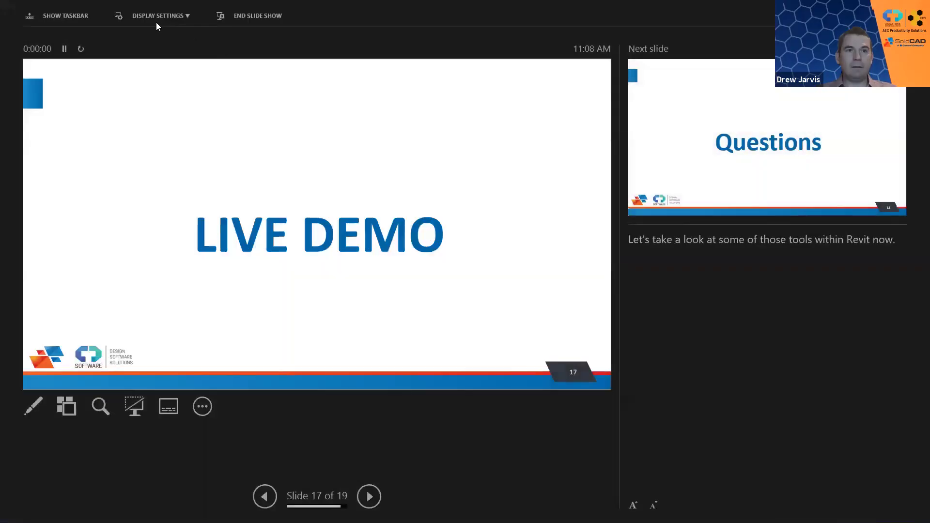
{"action": "left_click", "coordinate": [158, 16]}
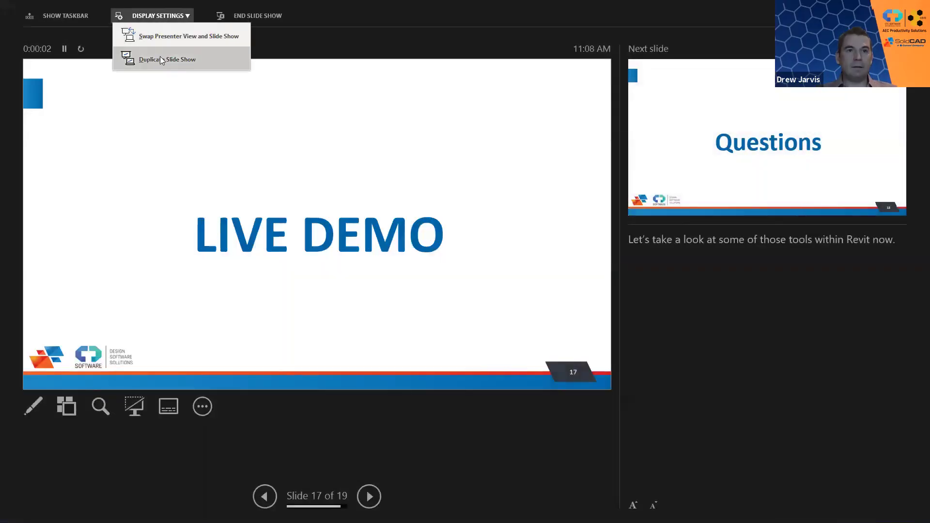
{"action": "left_click", "coordinate": [178, 40]}
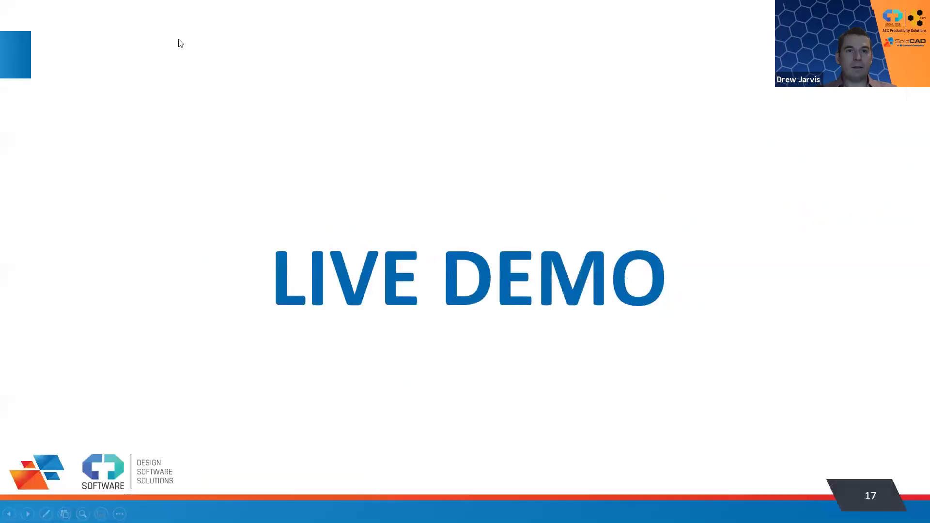
{"action": "left_click", "coordinate": [794, 295]}
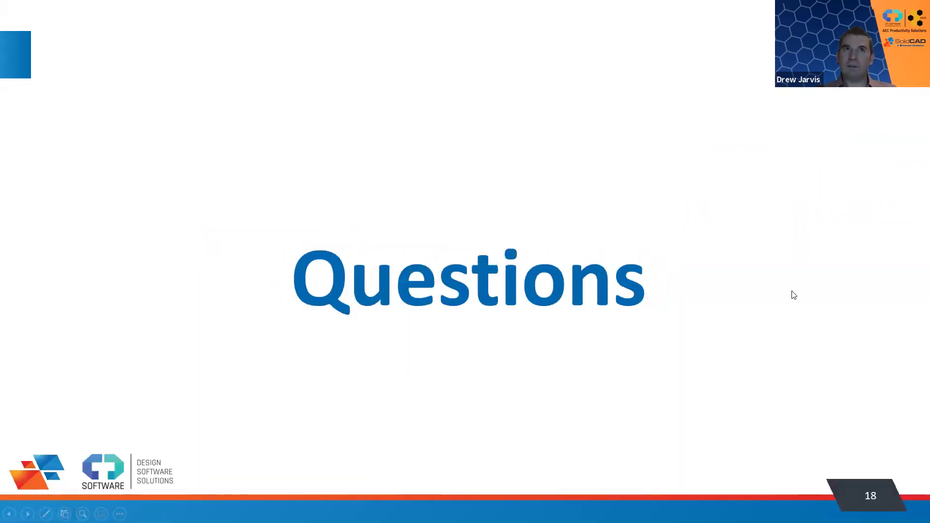